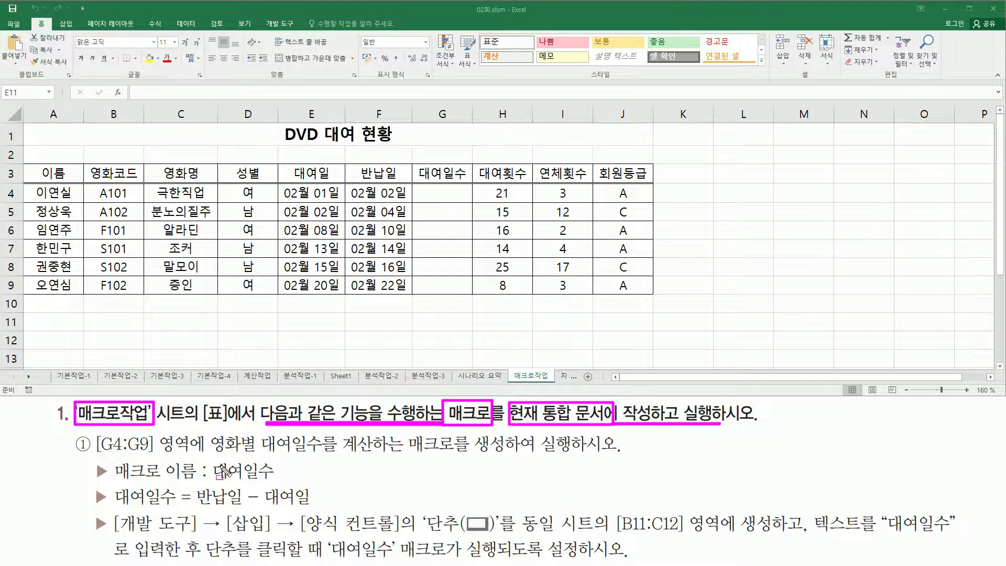
key(Escape)
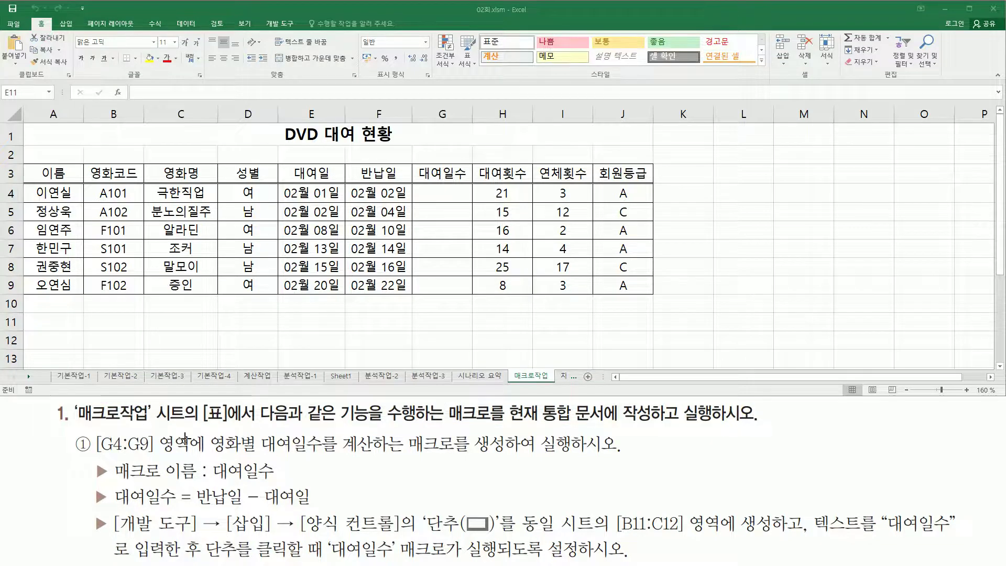
mouse_move(96, 429)
mouse_down()
mouse_move(111, 461)
mouse_move(196, 461)
mouse_up()
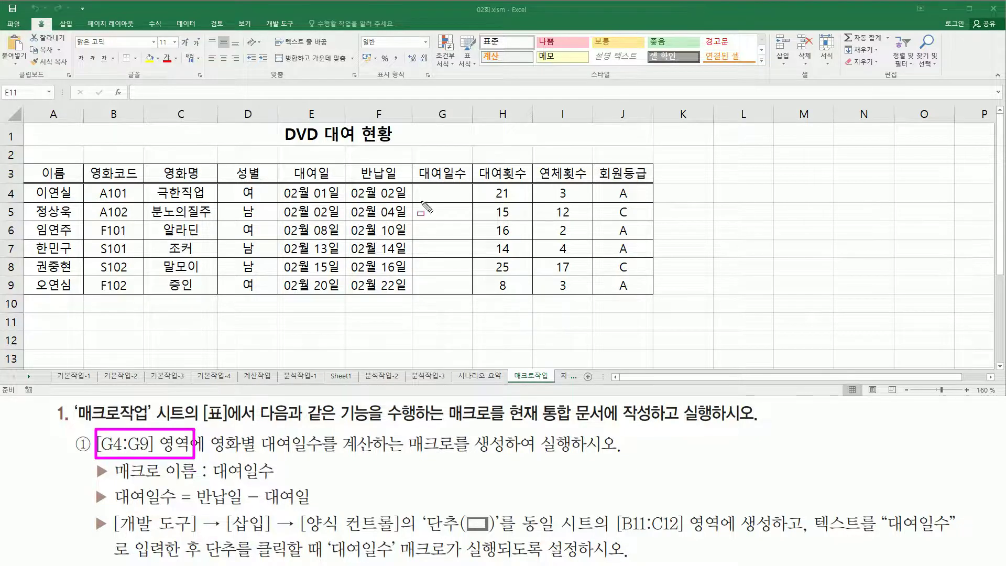
mouse_move(419, 191)
mouse_down()
mouse_move(455, 226)
mouse_move(465, 291)
mouse_up()
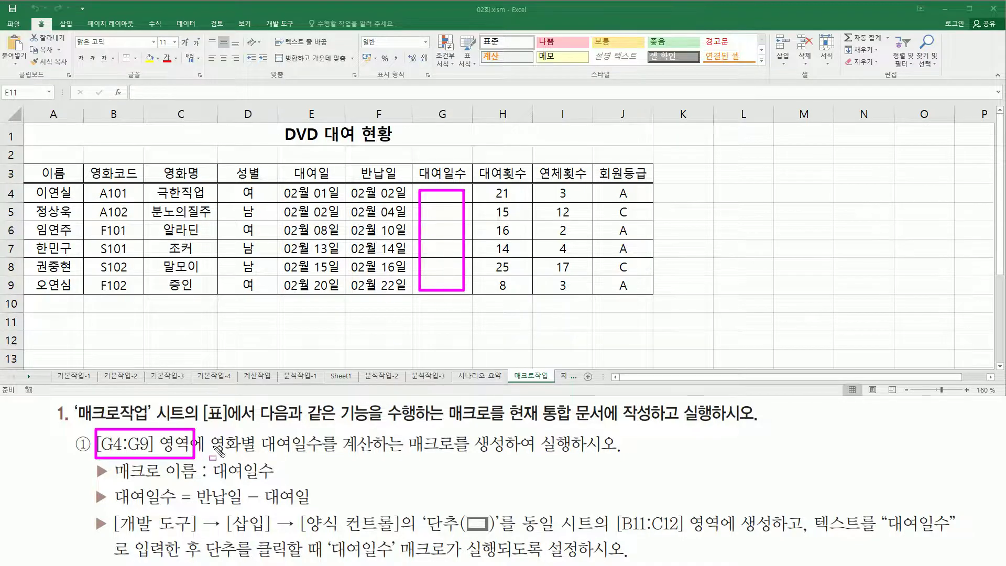
drag(210, 454, 575, 452)
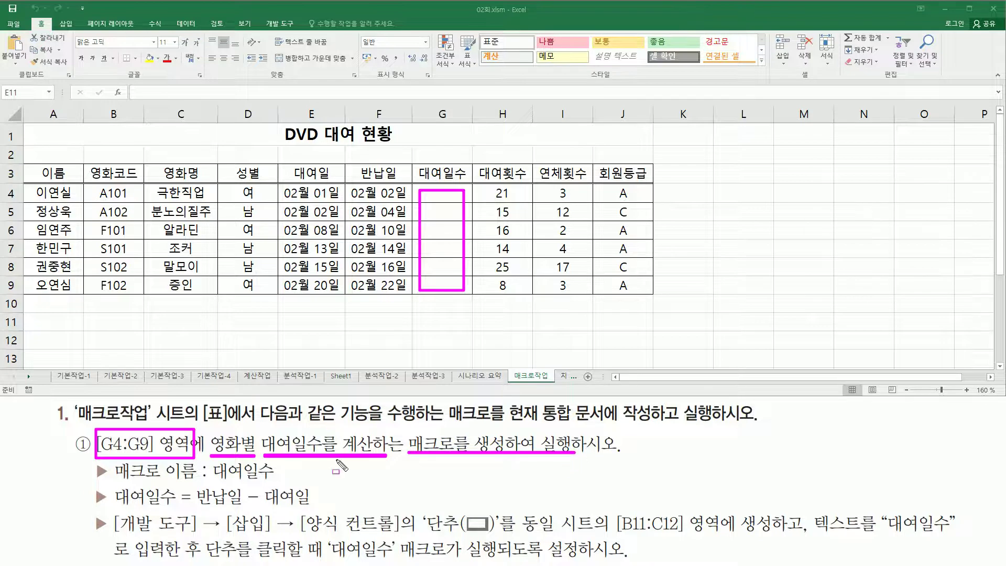
drag(215, 480, 273, 480)
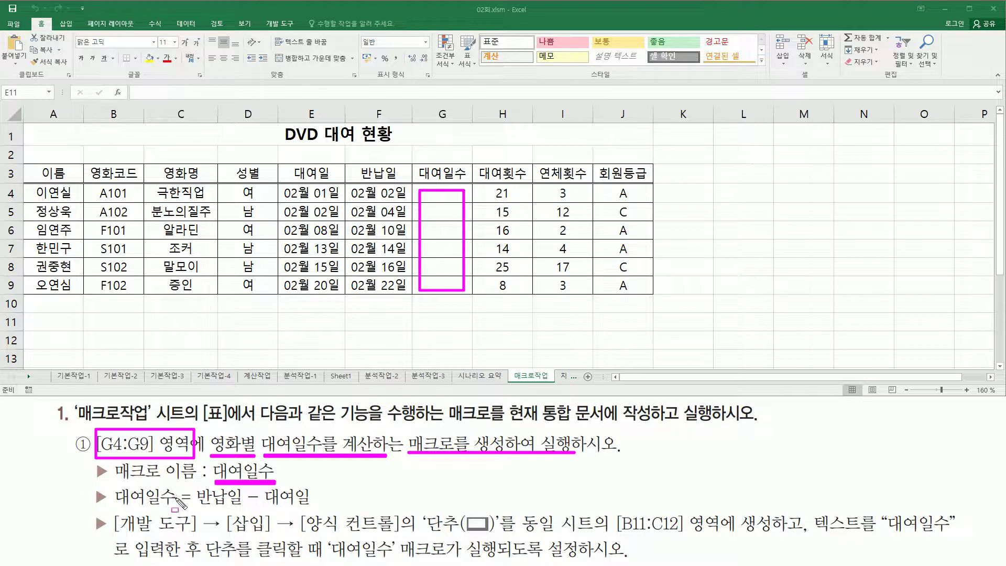
drag(191, 508, 313, 507)
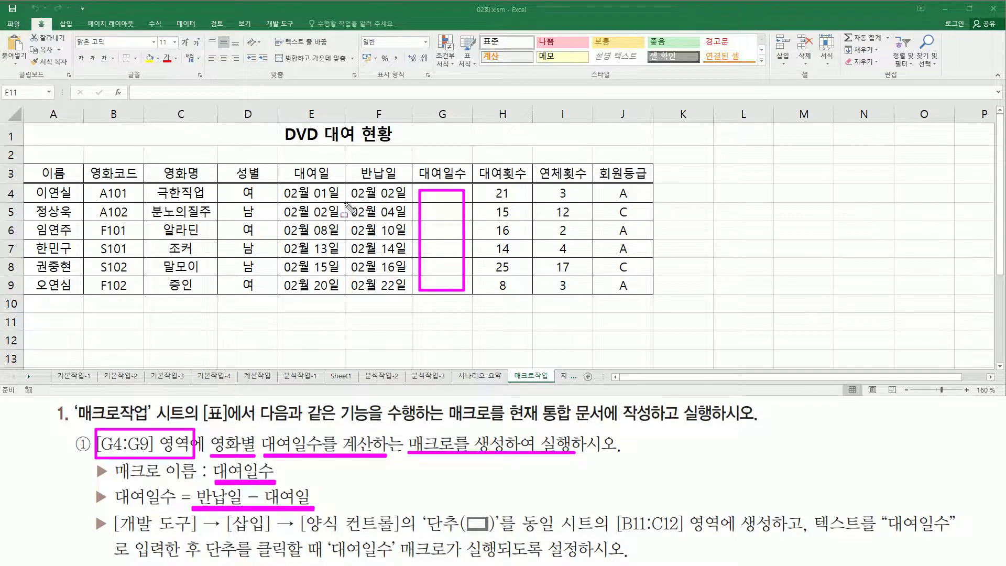
drag(351, 164, 400, 184)
drag(288, 163, 339, 182)
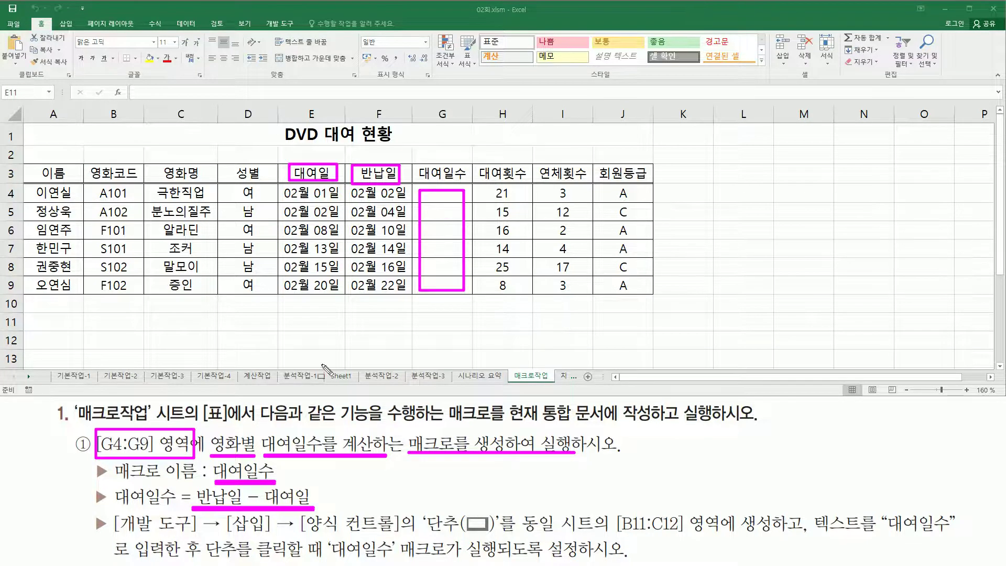
mouse_move(110, 537)
mouse_down()
mouse_move(508, 537)
mouse_move(499, 537)
mouse_up()
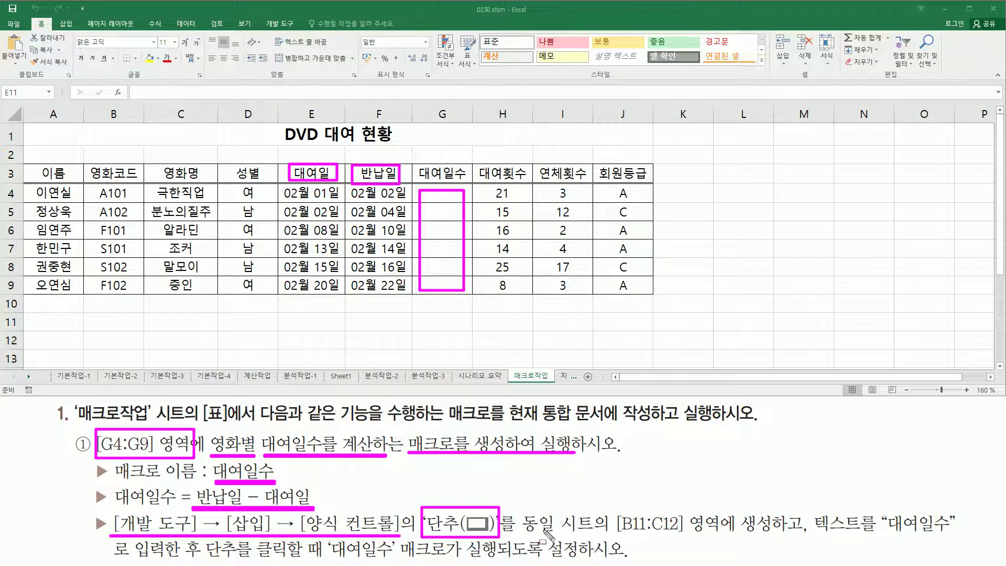
mouse_move(616, 534)
mouse_down()
mouse_move(769, 533)
mouse_move(775, 507)
mouse_up()
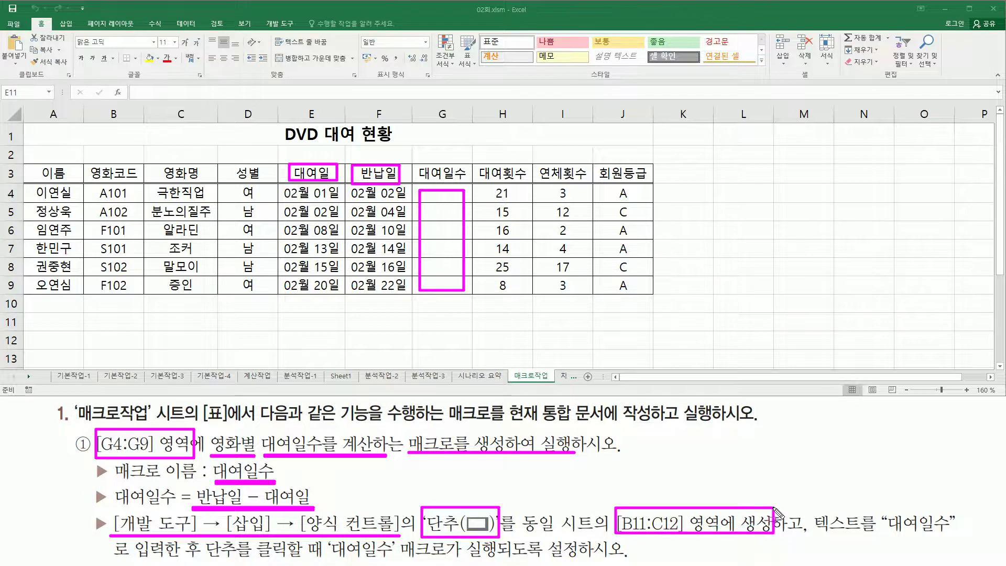
mouse_move(83, 313)
mouse_down()
mouse_move(110, 336)
mouse_move(215, 348)
mouse_up()
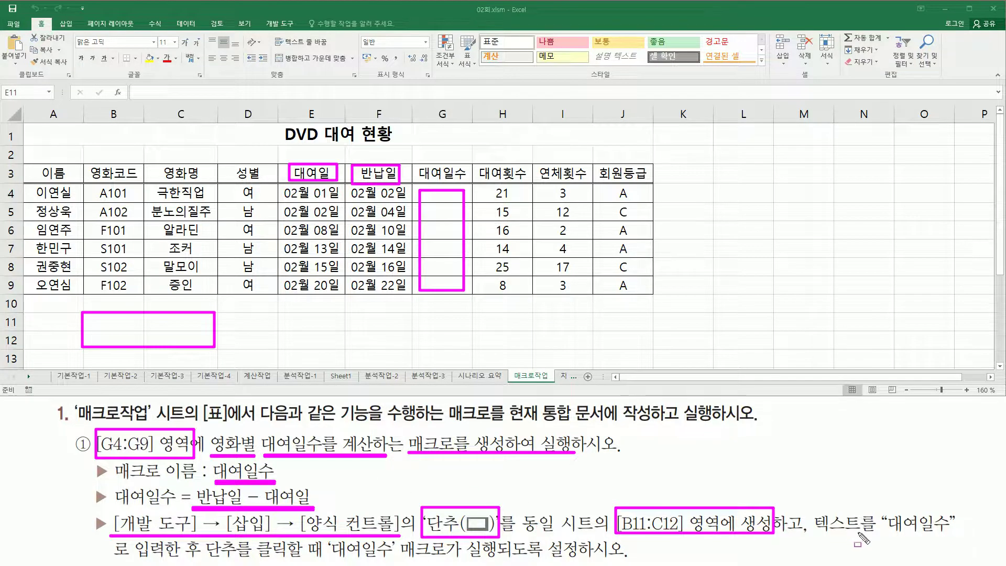
drag(812, 535, 953, 536)
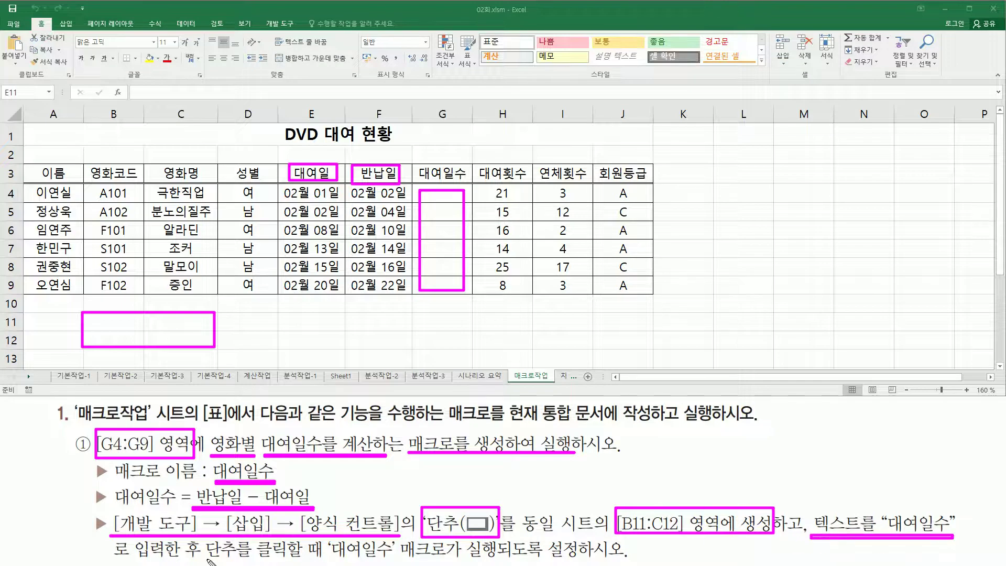
drag(208, 560, 624, 562)
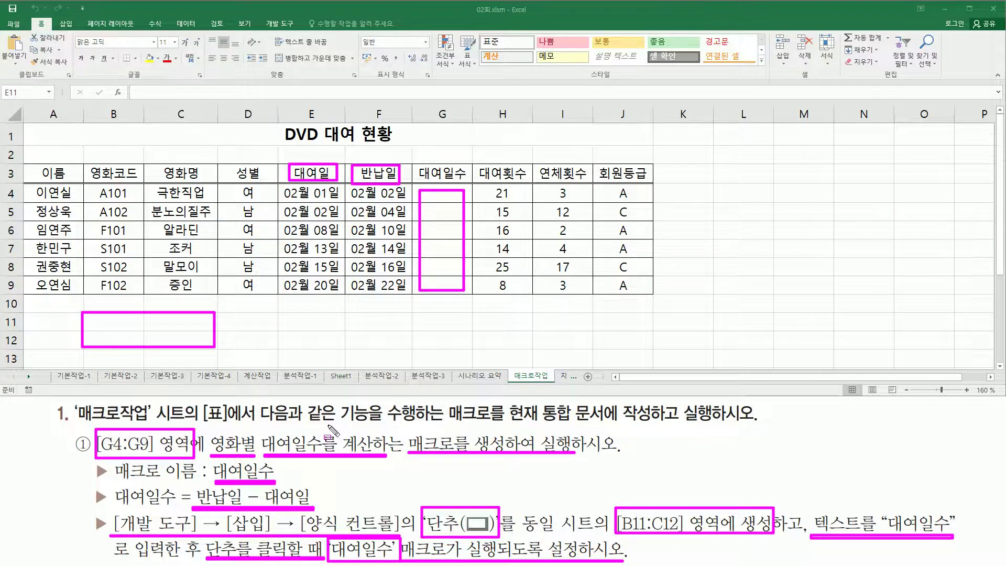
key(Escape)
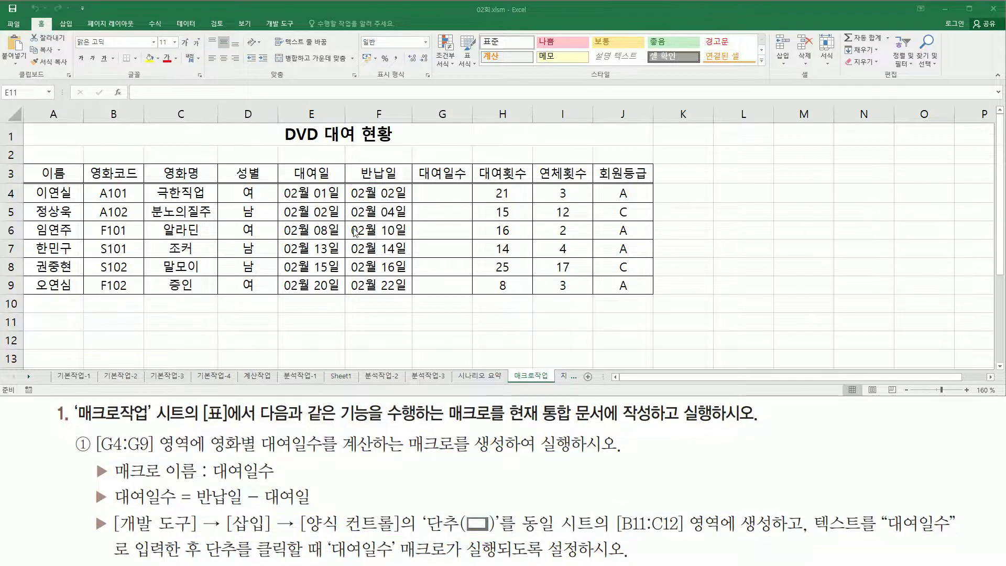
Insert a form-control button covering cells B11:C12 on the 매크로작업 sheet.
click(276, 24)
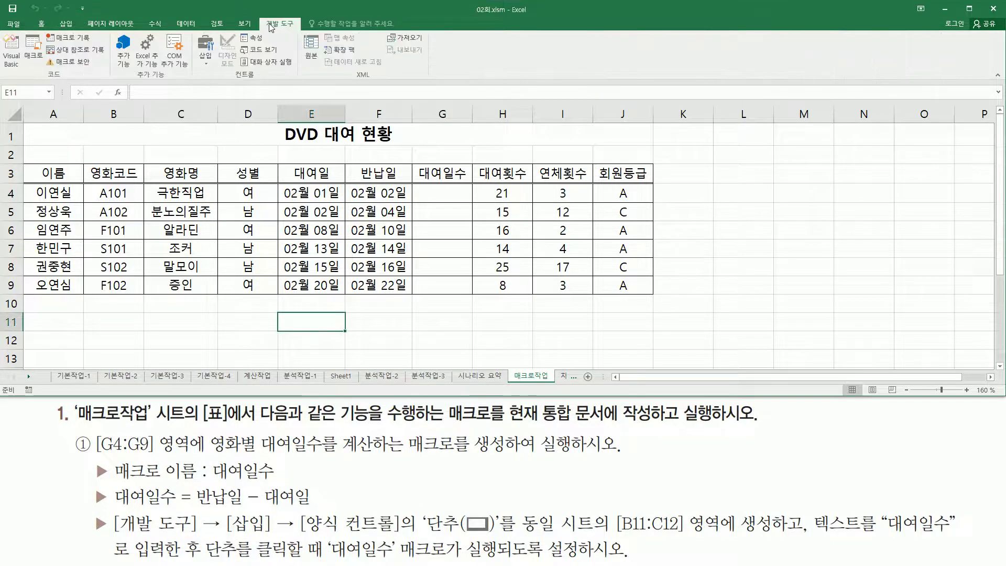
drag(260, 18, 307, 30)
drag(194, 30, 219, 75)
key(Escape)
click(206, 61)
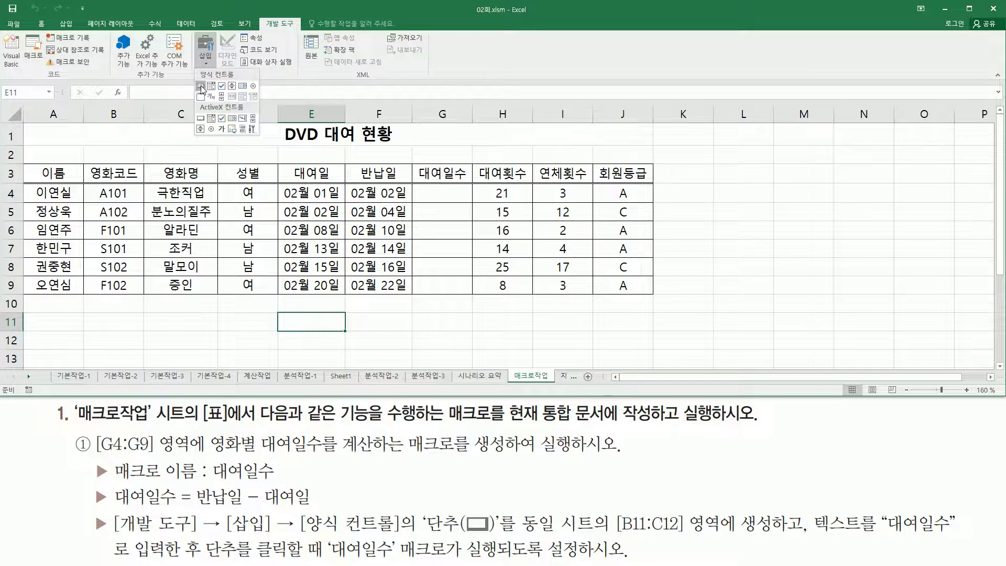
click(201, 86)
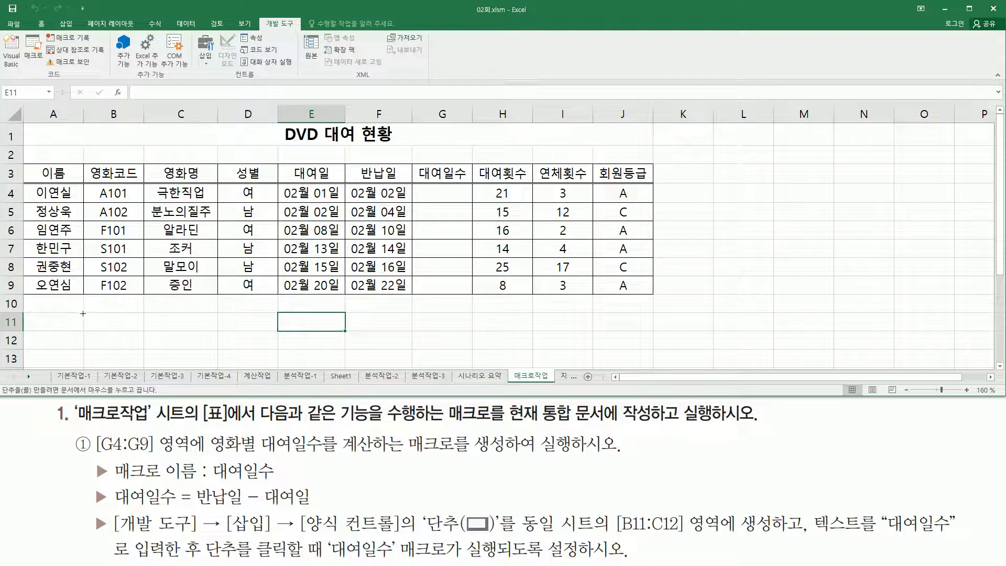
drag(83, 313, 212, 345)
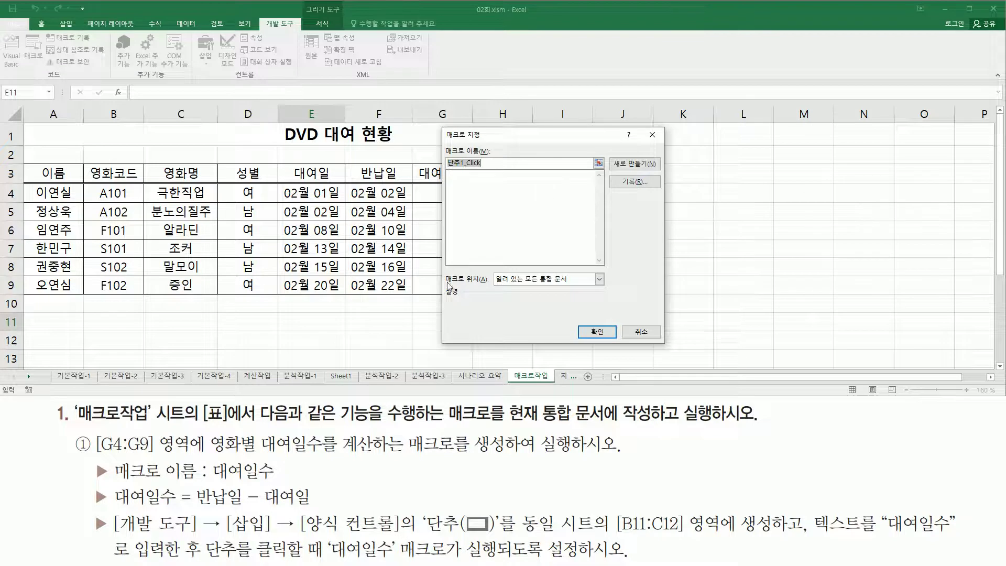
Name the button's assigned macro 대여일수 and open the settings for recording it.
drag(211, 459, 256, 477)
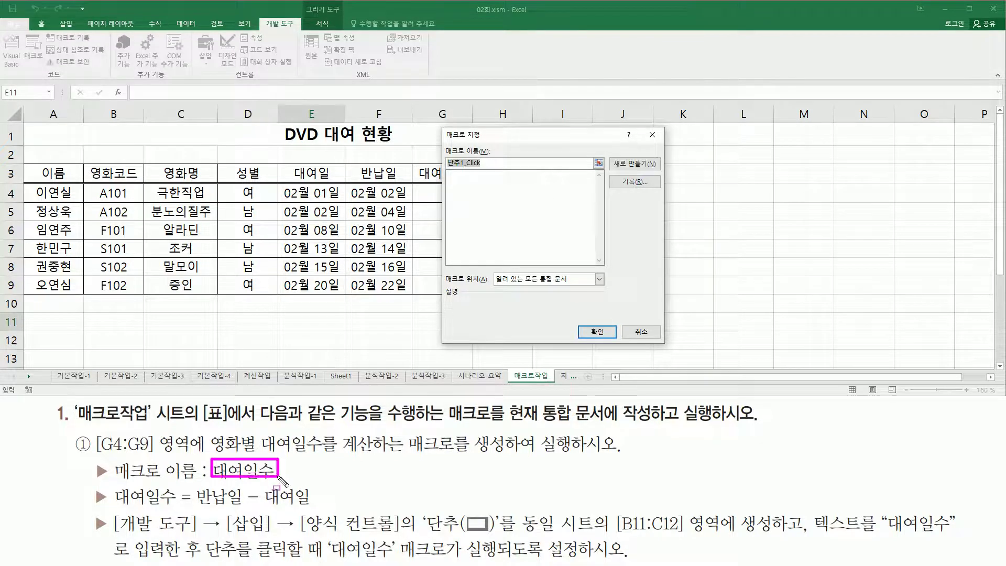
key(Escape)
click(503, 162)
drag(503, 162, 400, 162)
text(대여일수)
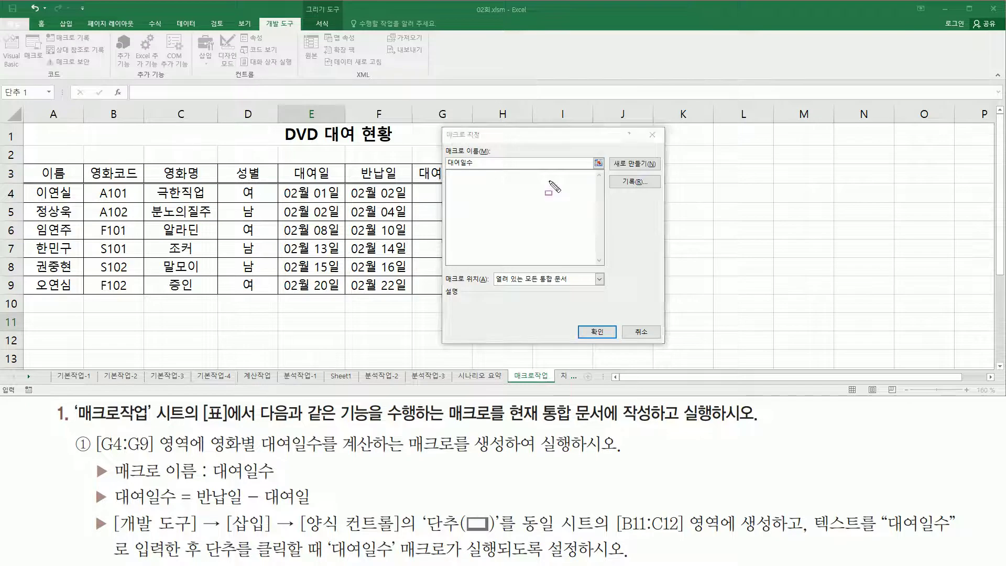
drag(607, 174, 661, 194)
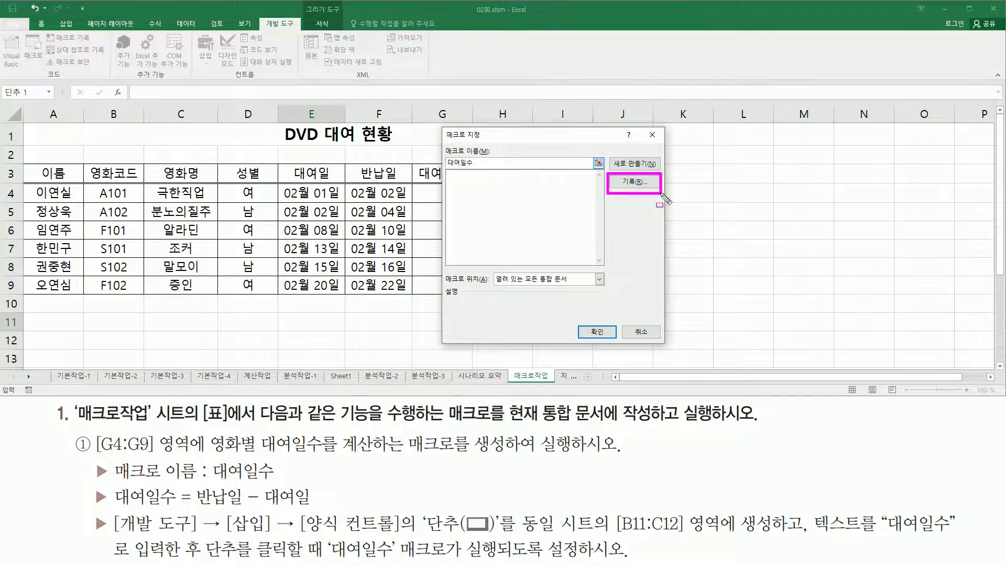
key(Escape)
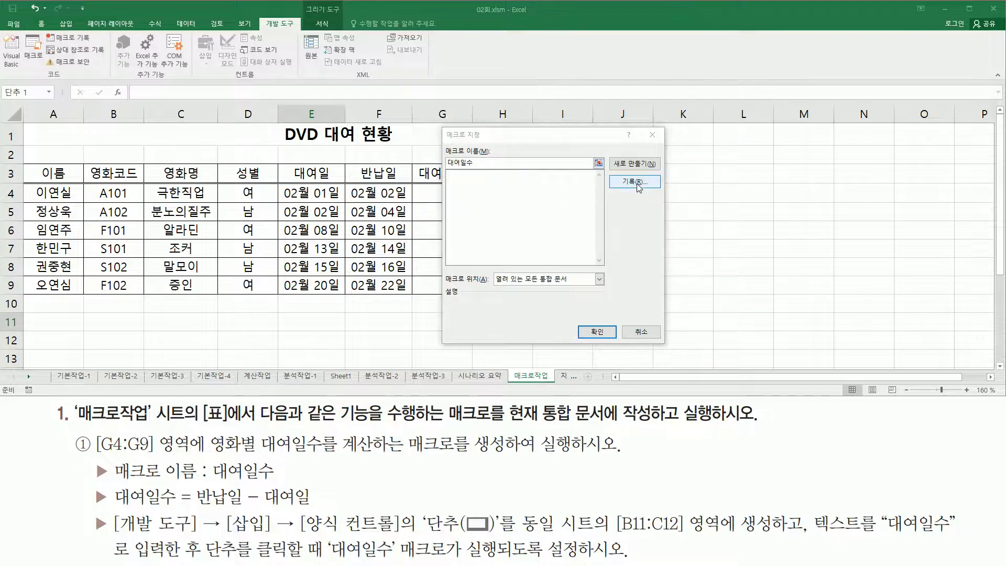
click(635, 181)
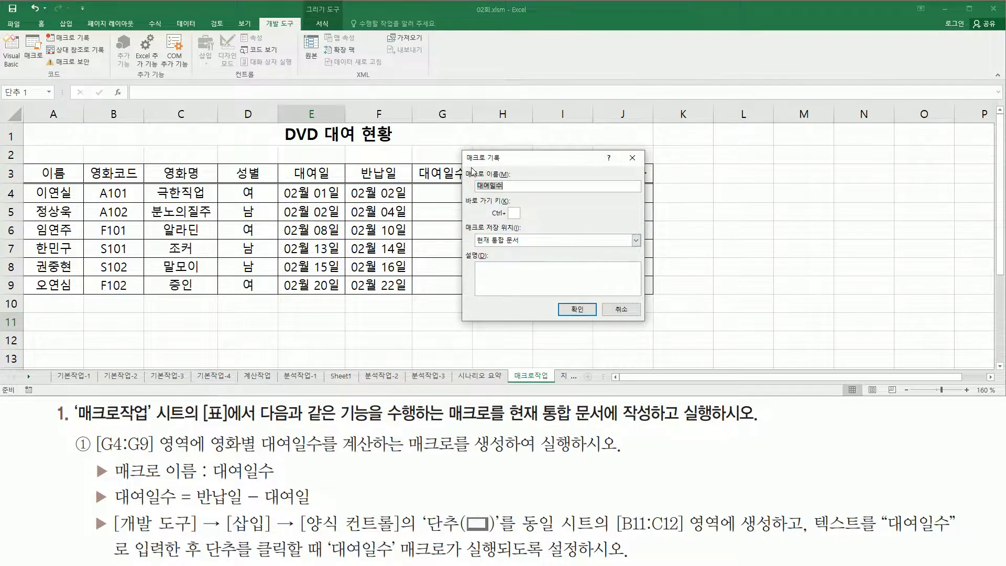
drag(464, 166, 528, 194)
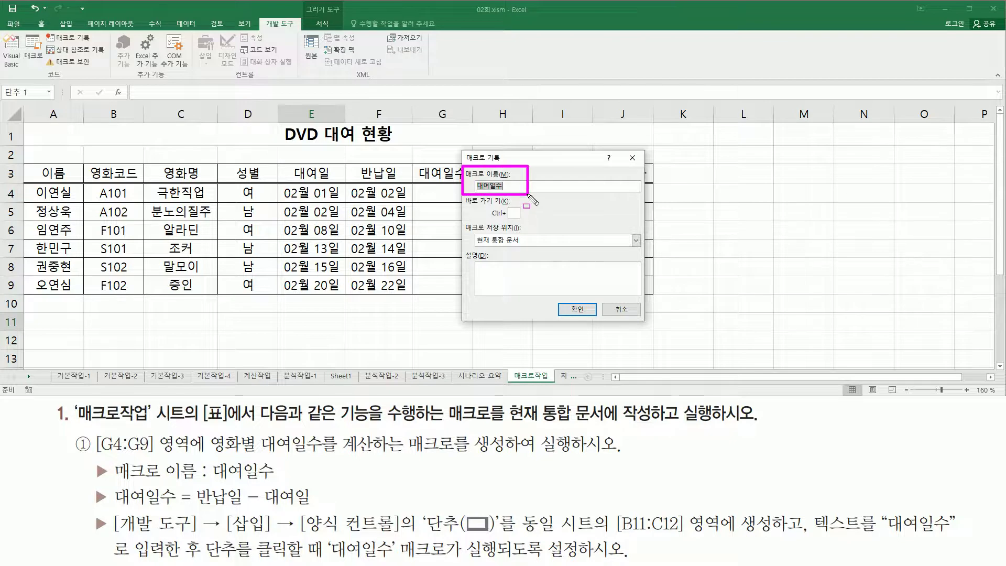
mouse_move(462, 220)
mouse_down()
mouse_move(485, 251)
mouse_move(529, 250)
mouse_up()
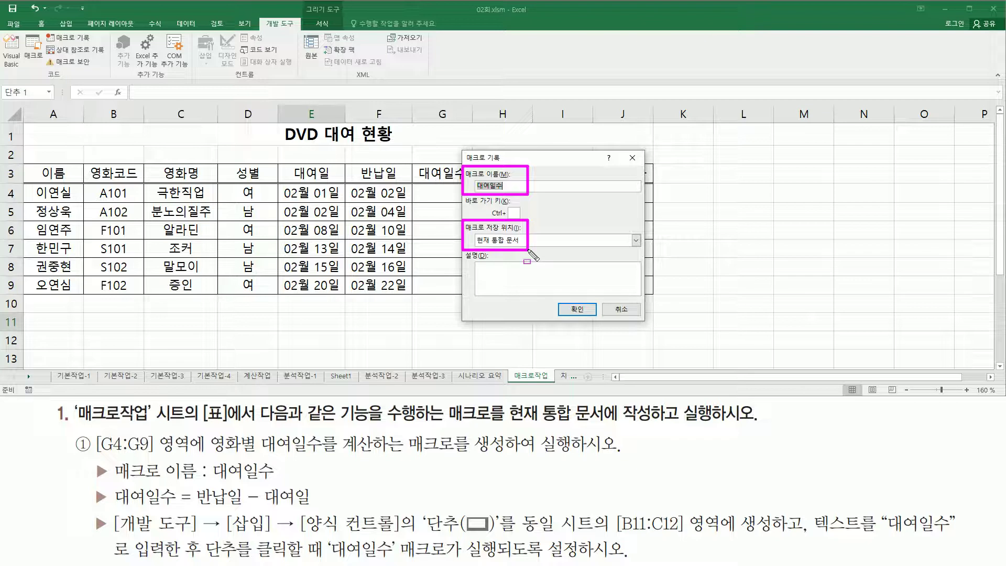
mouse_move(562, 302)
mouse_down()
mouse_move(577, 320)
mouse_move(595, 320)
mouse_up()
key(ctrl+z)
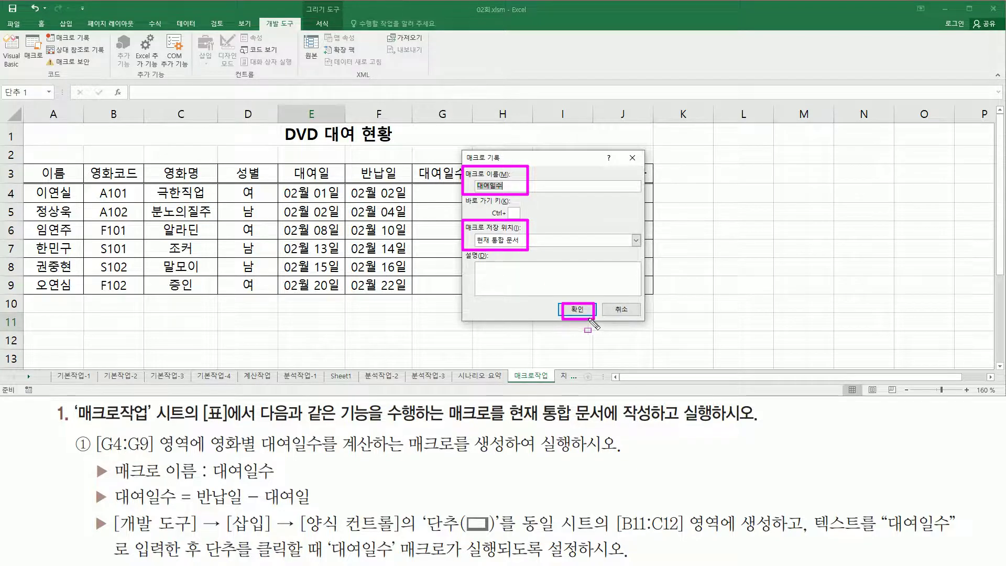
drag(569, 293, 588, 333)
click(586, 343)
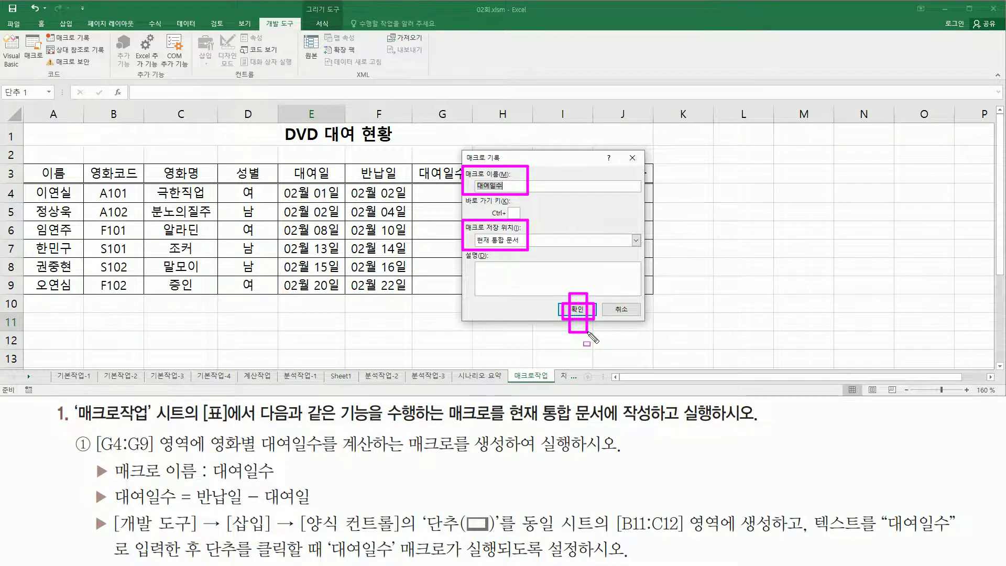
drag(17, 382, 44, 399)
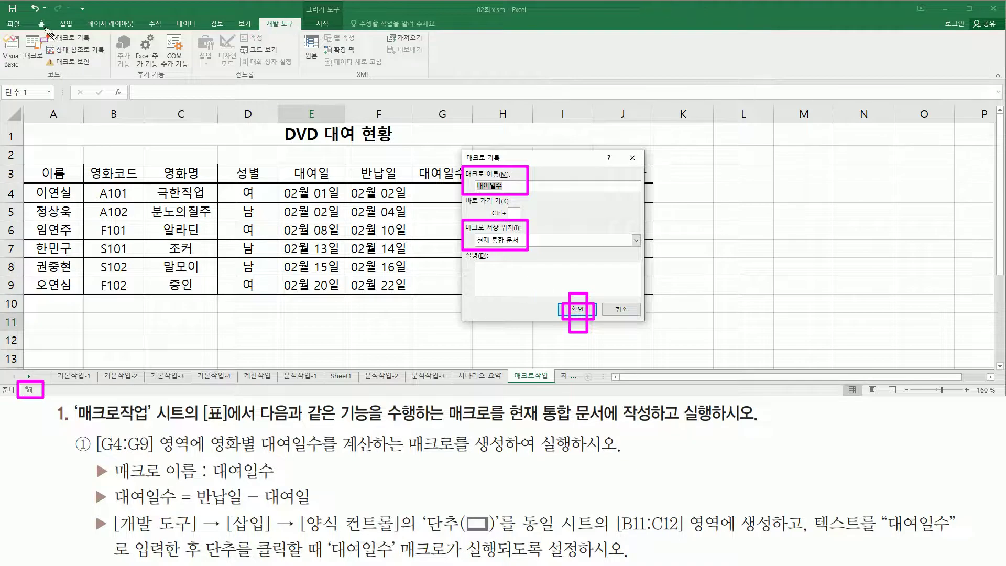
drag(44, 29, 96, 46)
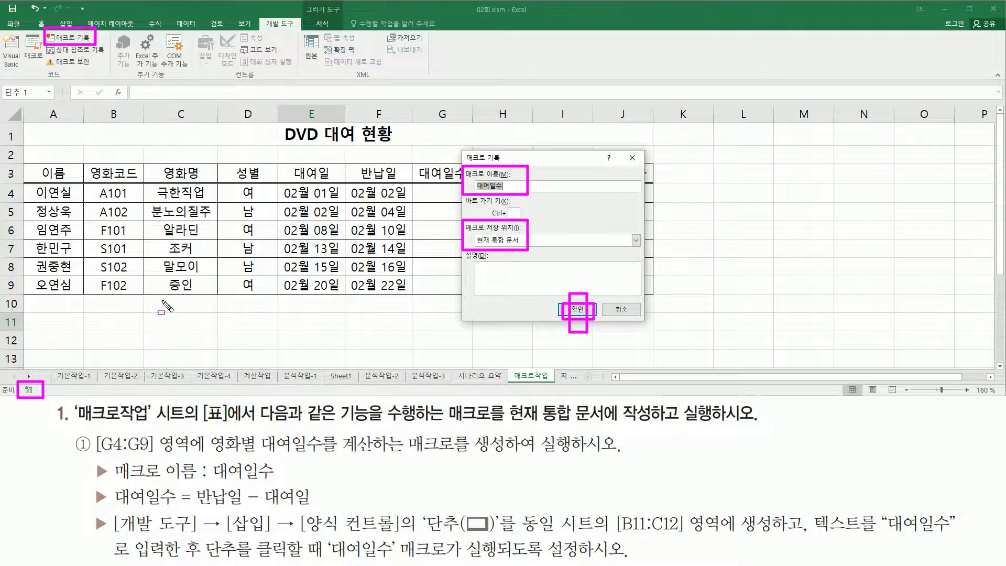
Start recording the 대여일수 macro, stored in the current workbook (현재 통합 문서), and deselect the new button.
key(Escape)
click(569, 313)
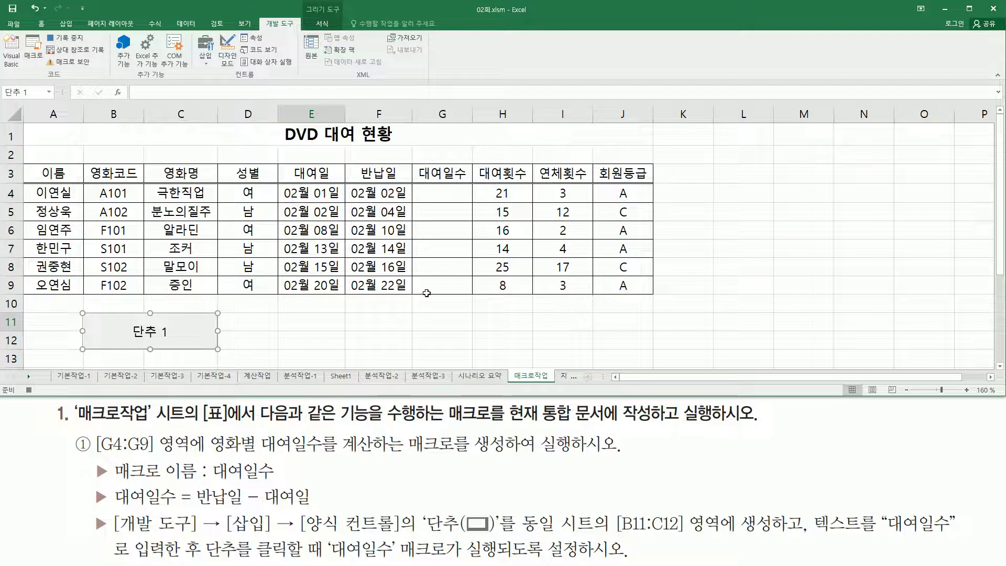
drag(42, 31, 93, 48)
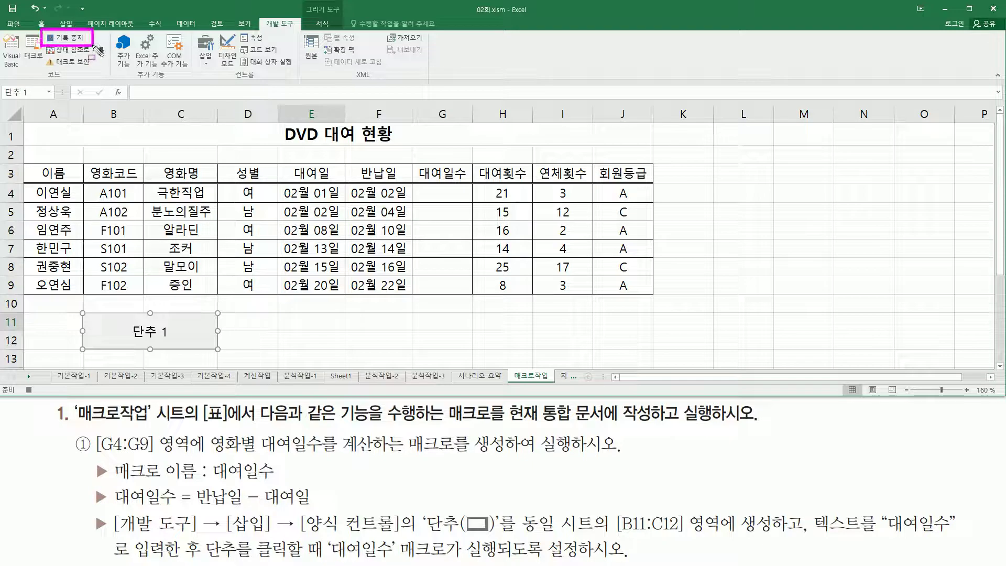
drag(20, 384, 38, 397)
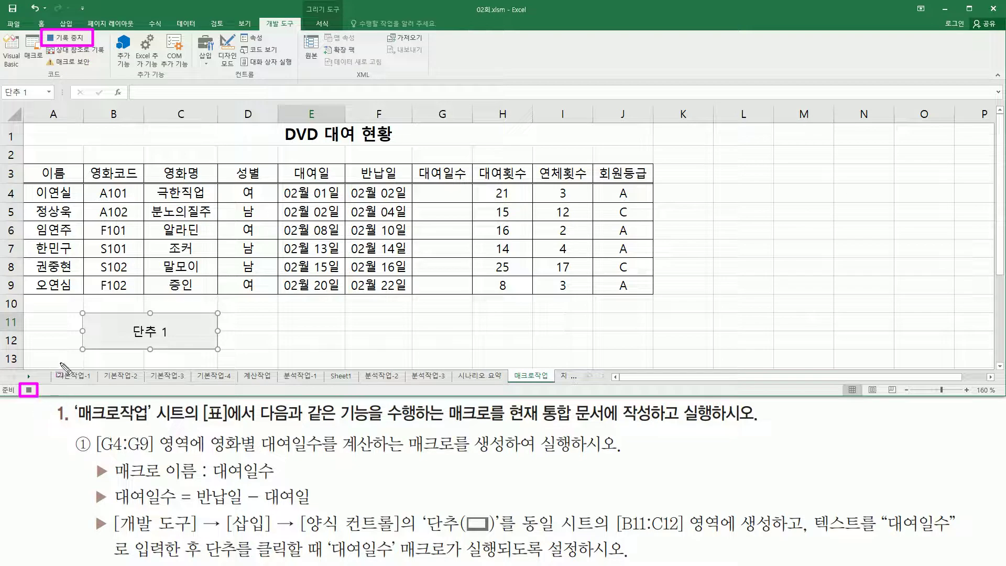
key(Escape)
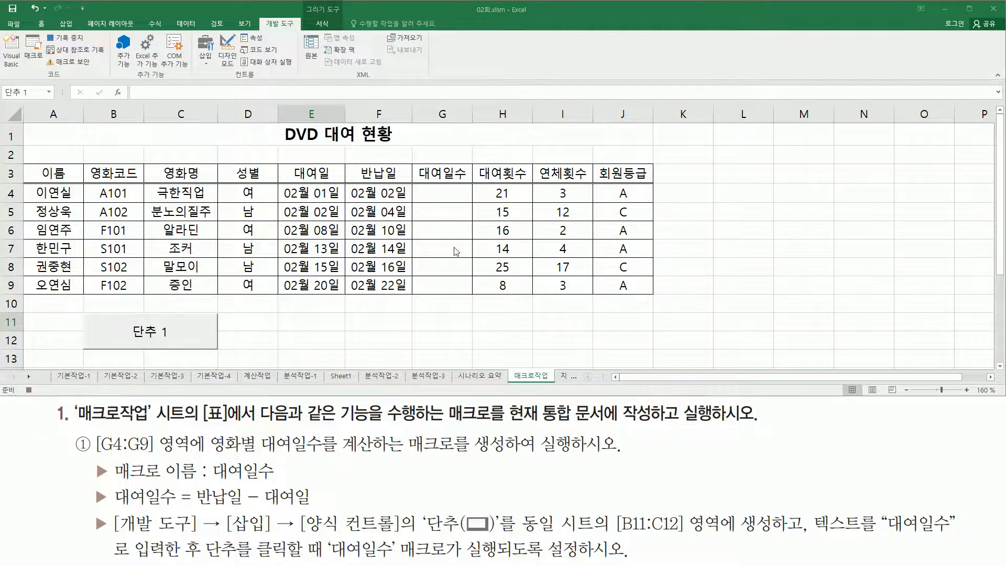
Calculate the rental days in G4 with =F4-E4 and fill the formula down through G9.
click(446, 193)
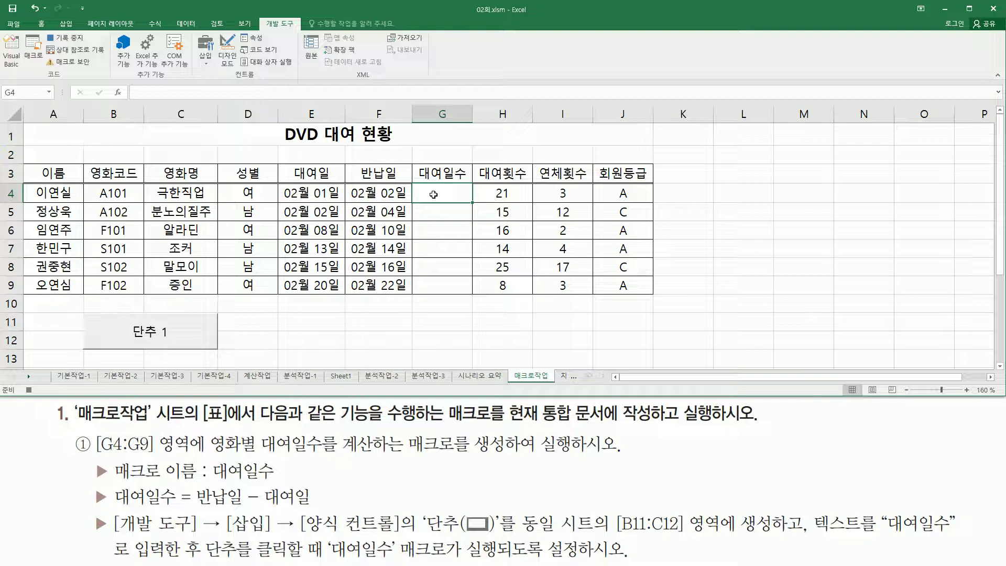
text(=)
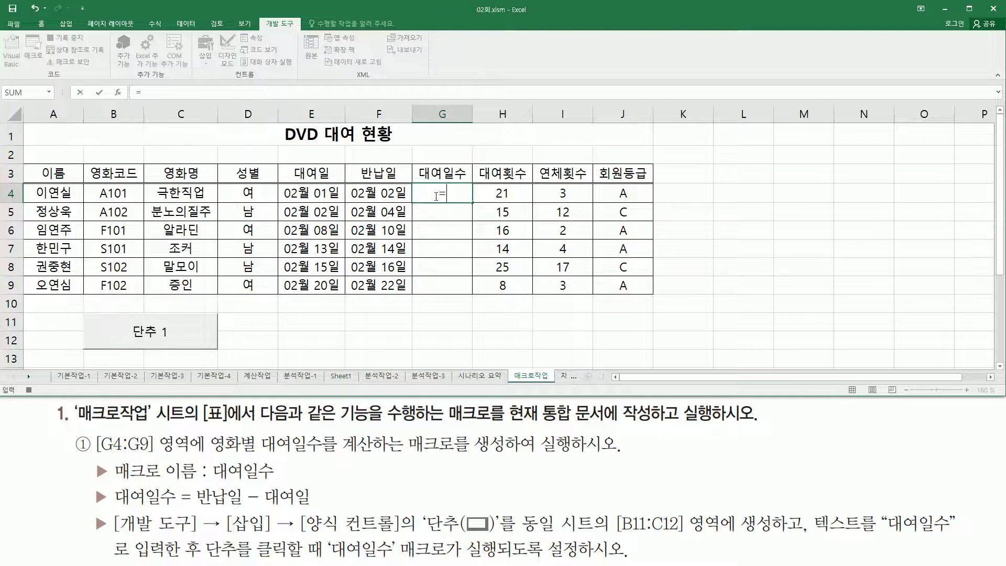
click(388, 193)
text(-)
click(326, 193)
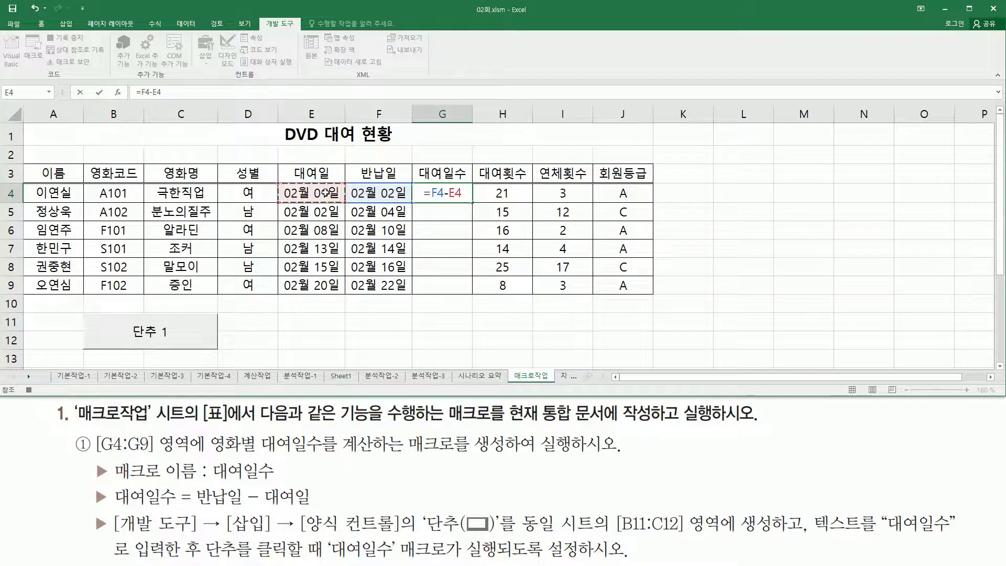
key(Return)
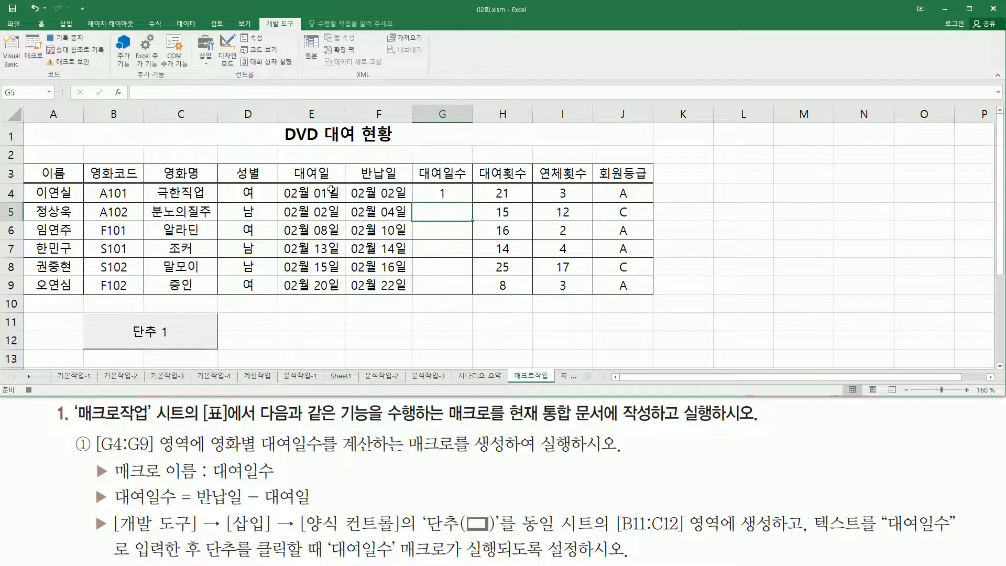
click(464, 193)
drag(472, 204, 474, 287)
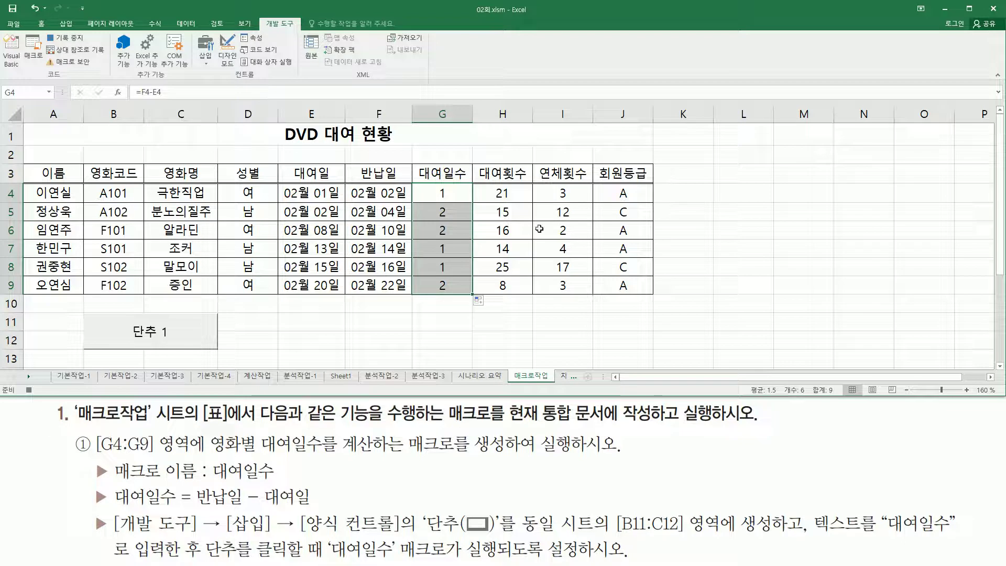
Select empty cell M3 outside the table and stop recording the macro.
click(823, 175)
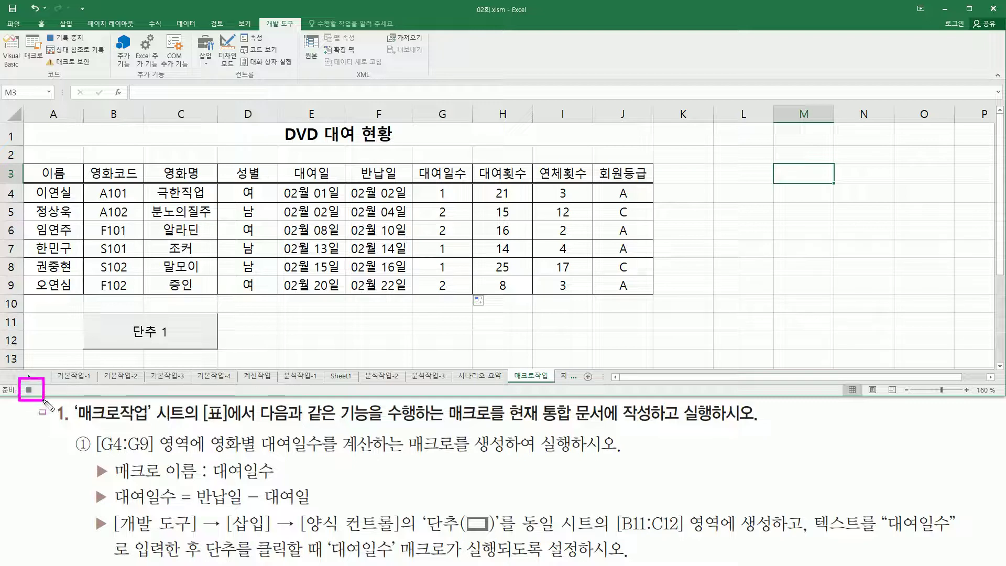
click(30, 390)
click(29, 390)
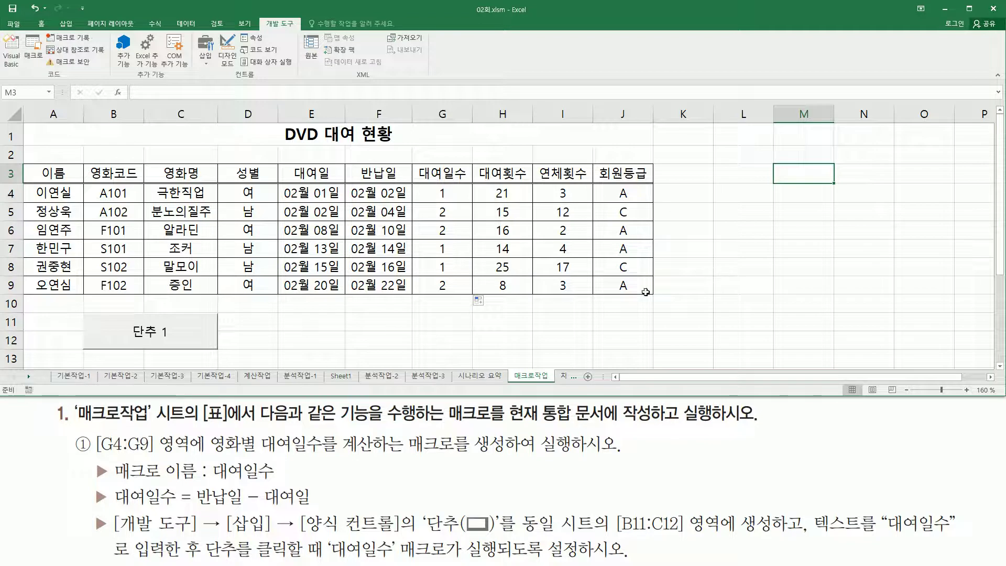
mouse_move(93, 310)
mouse_down()
mouse_move(97, 349)
mouse_move(206, 351)
mouse_up()
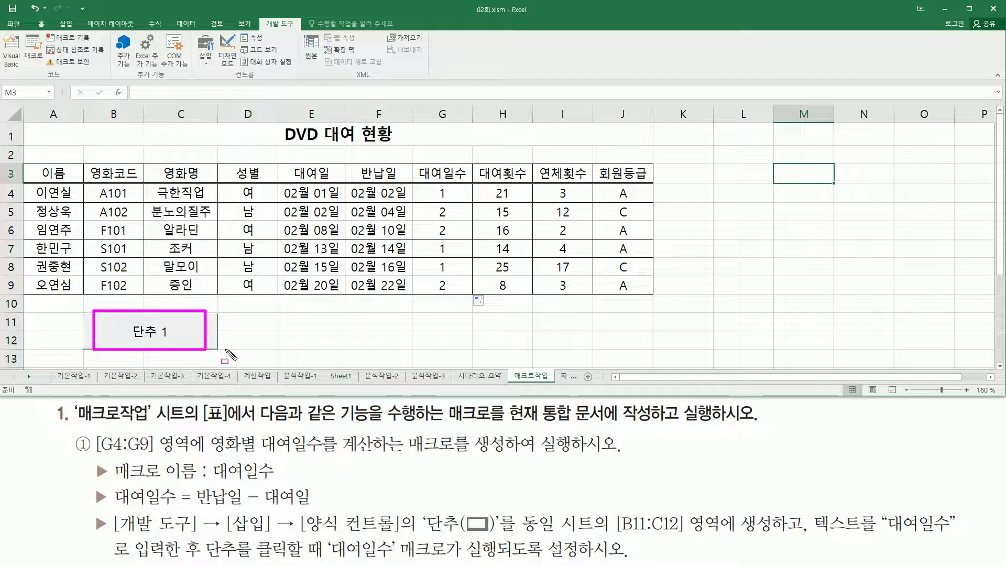
drag(810, 535, 949, 535)
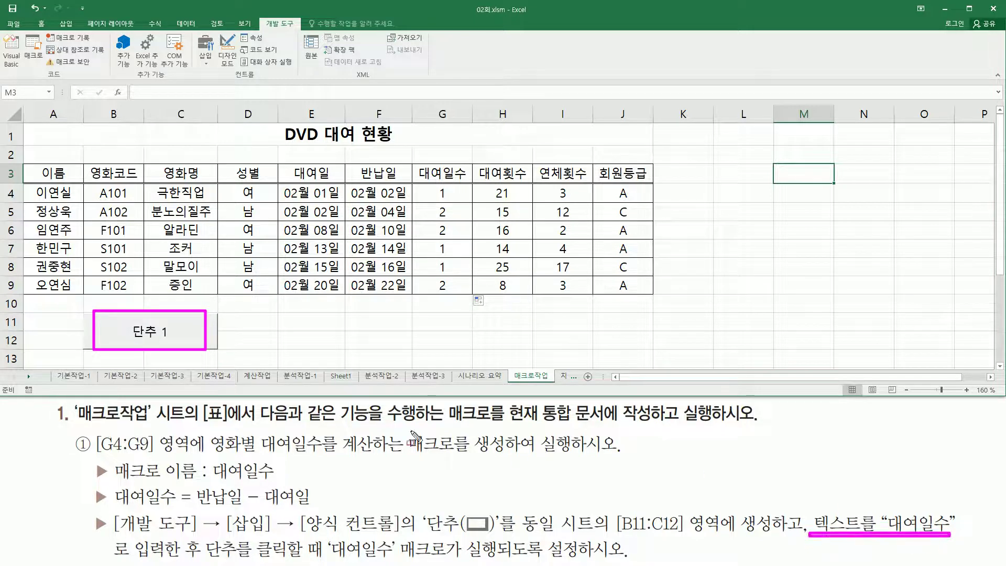
key(Escape)
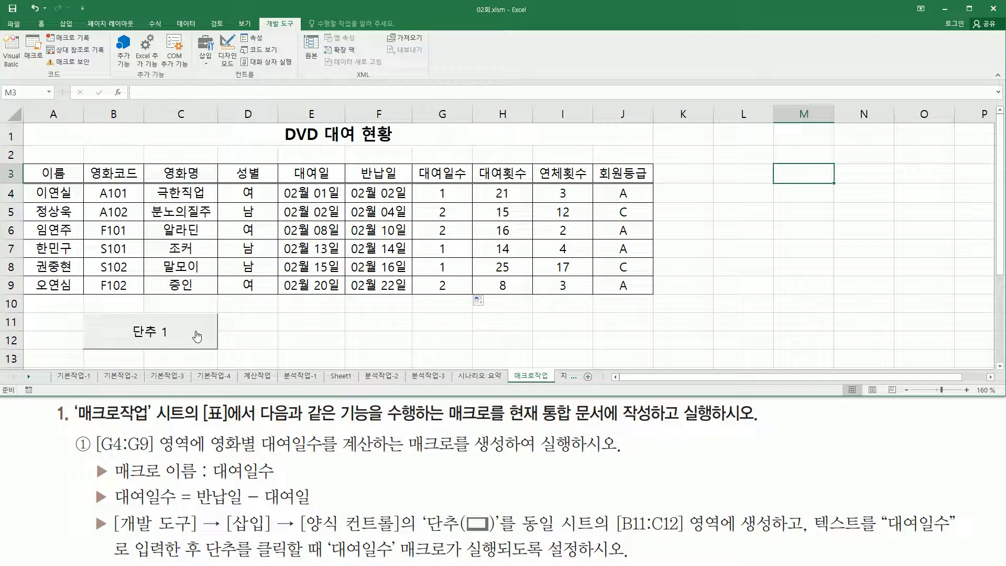
Replace the label of the form button over B11:C12 with 대여일수 and deselect the button.
right_click(169, 330)
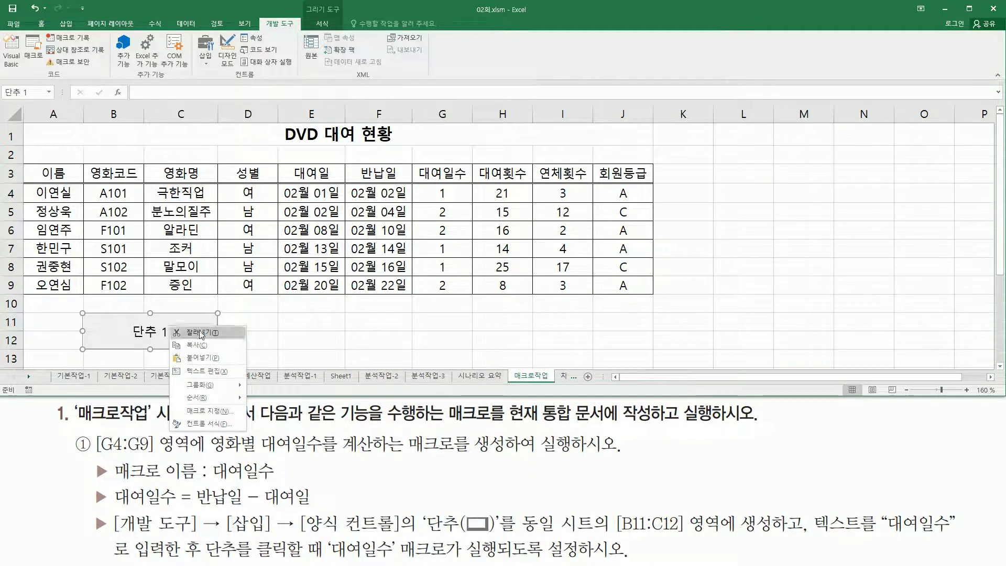
click(204, 372)
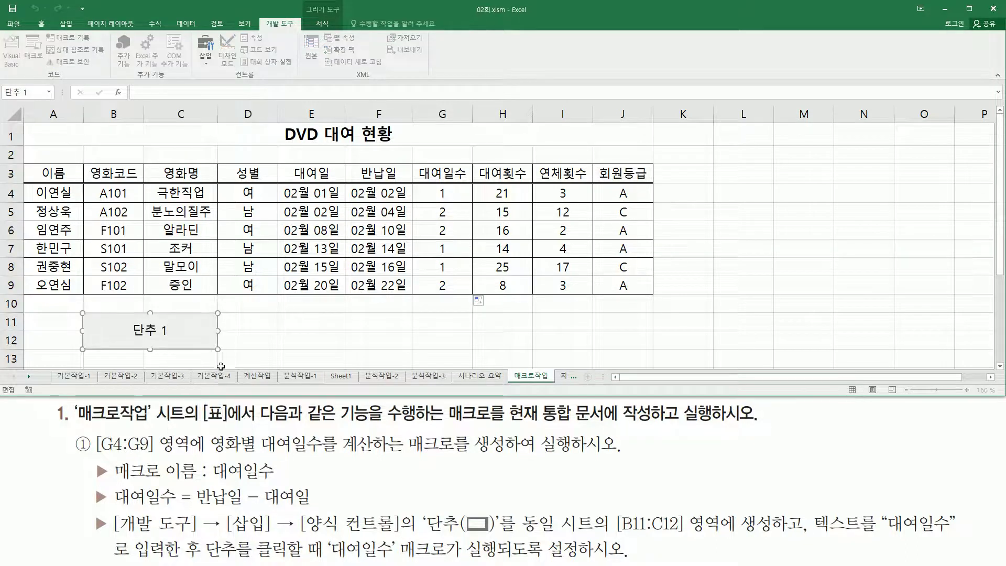
key(Delete)
key(Delete)
key(Delete)
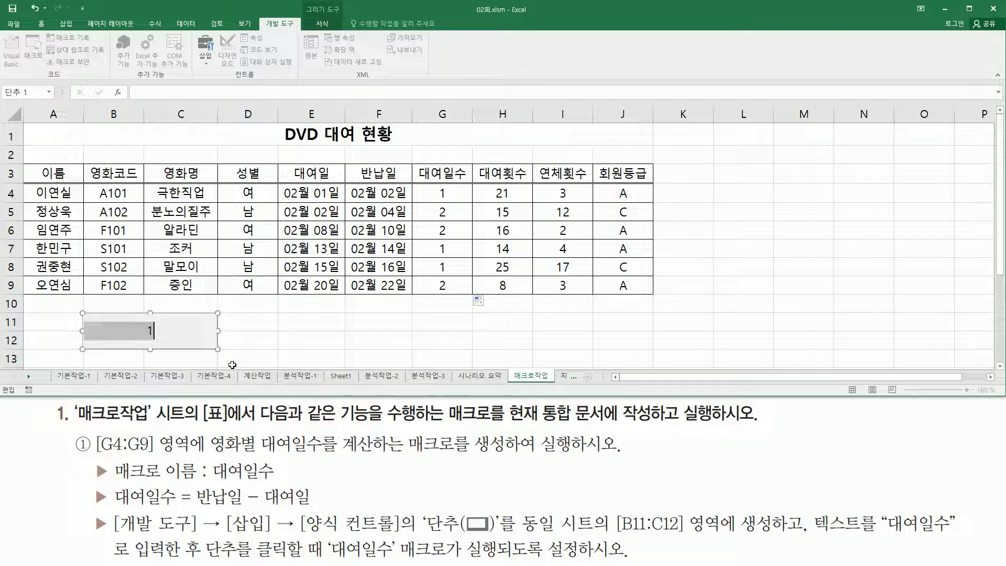
text(대여)
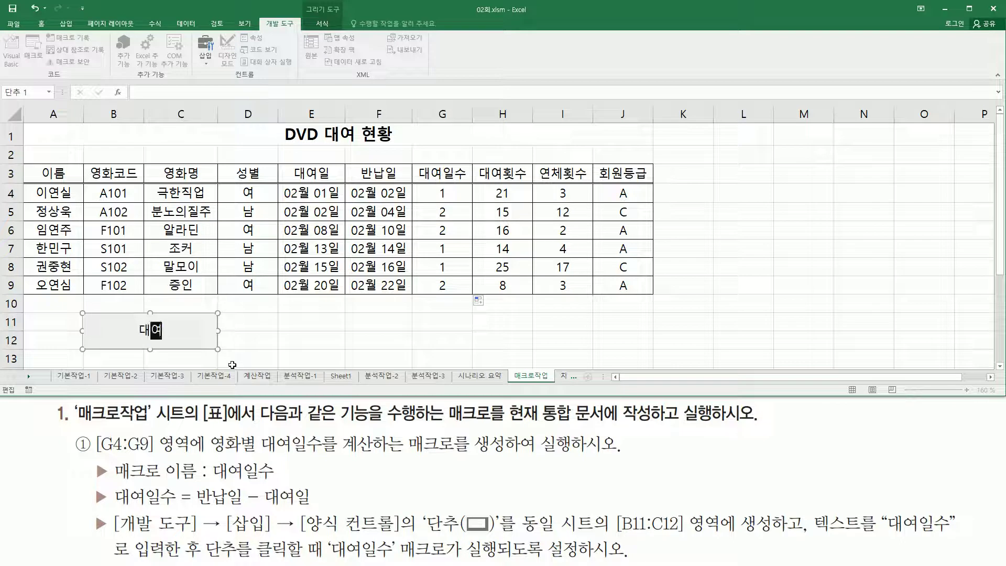
text(이수)
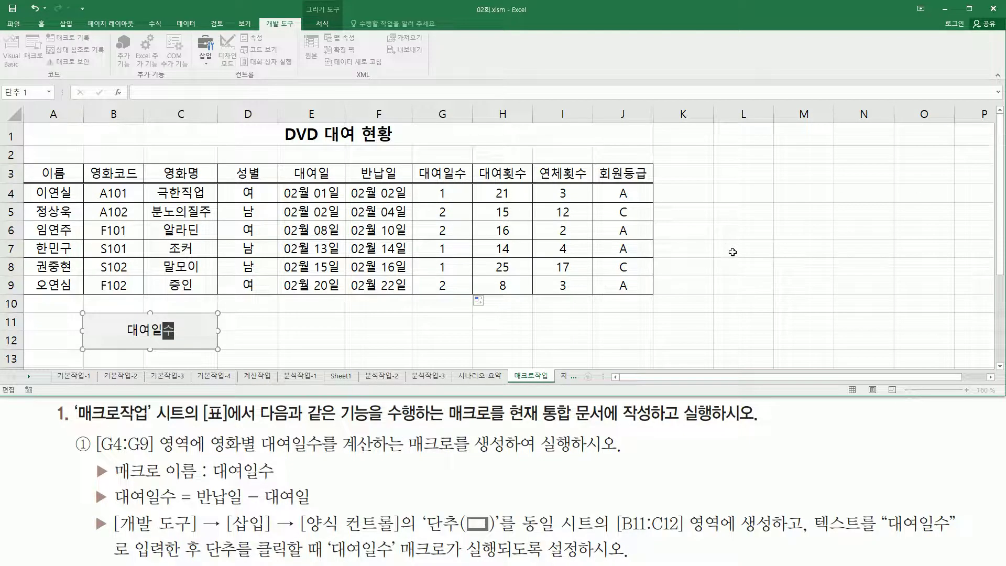
click(762, 235)
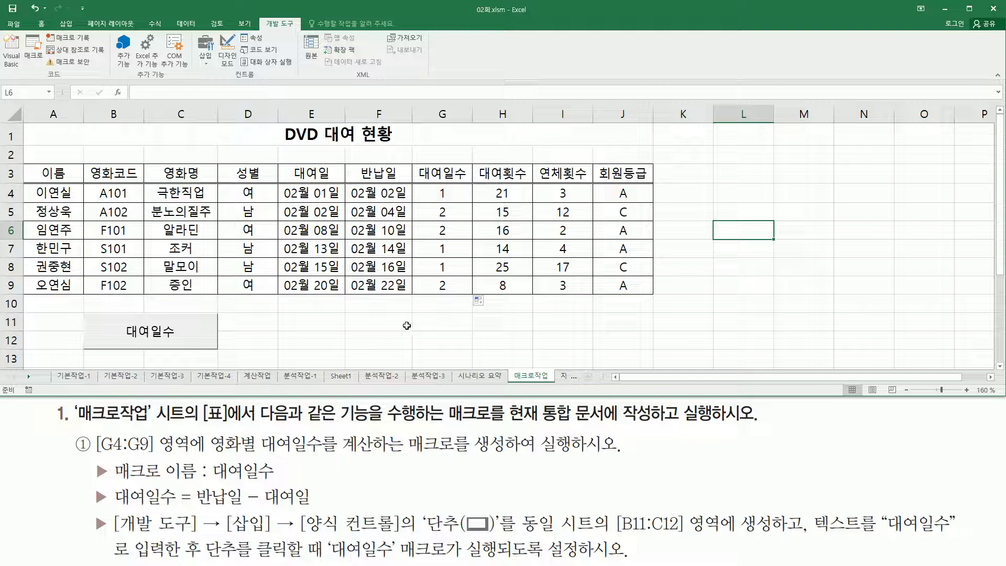
Clear the rental days in G4:G9 and move the selection to an empty cell outside the table.
drag(454, 198, 451, 285)
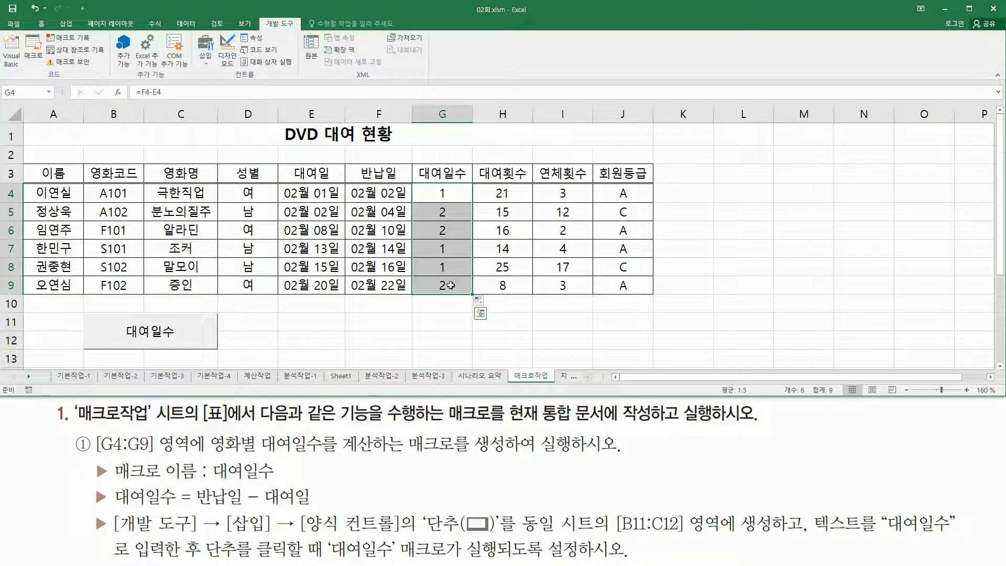
key(Delete)
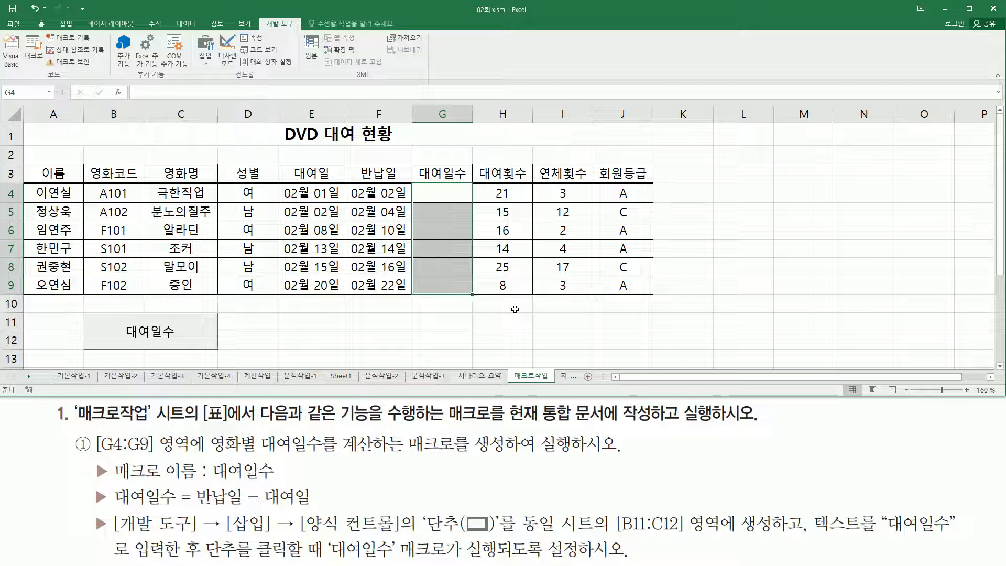
click(747, 235)
click(807, 194)
click(807, 284)
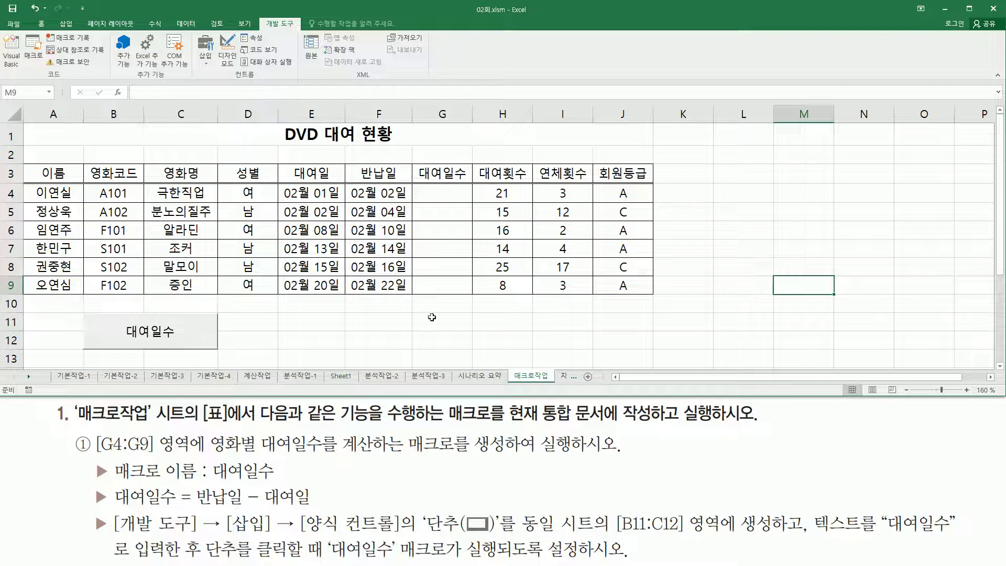
Run the 대여일수 macro from its button to refill the rental days in G4:G9.
click(131, 327)
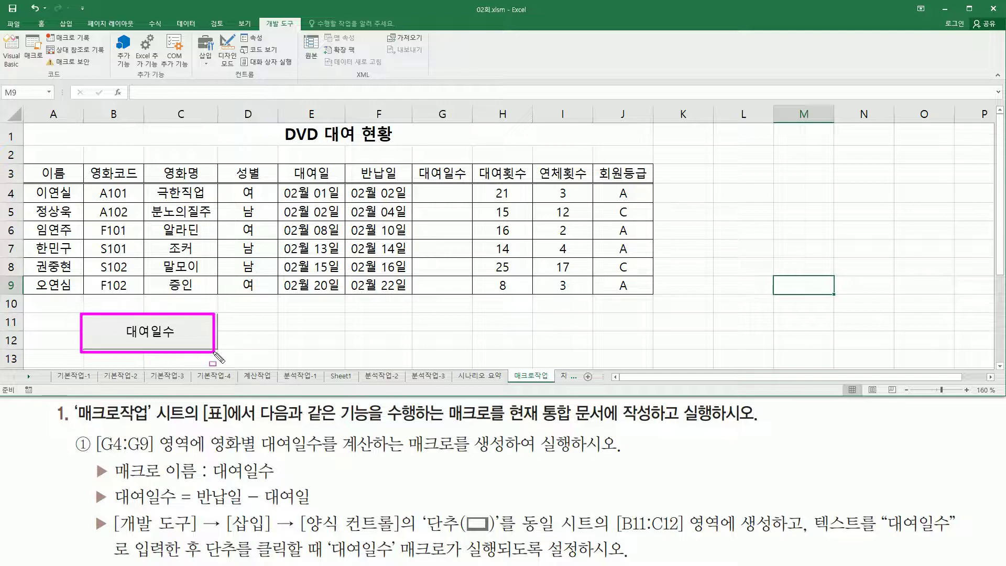
click(723, 319)
click(783, 194)
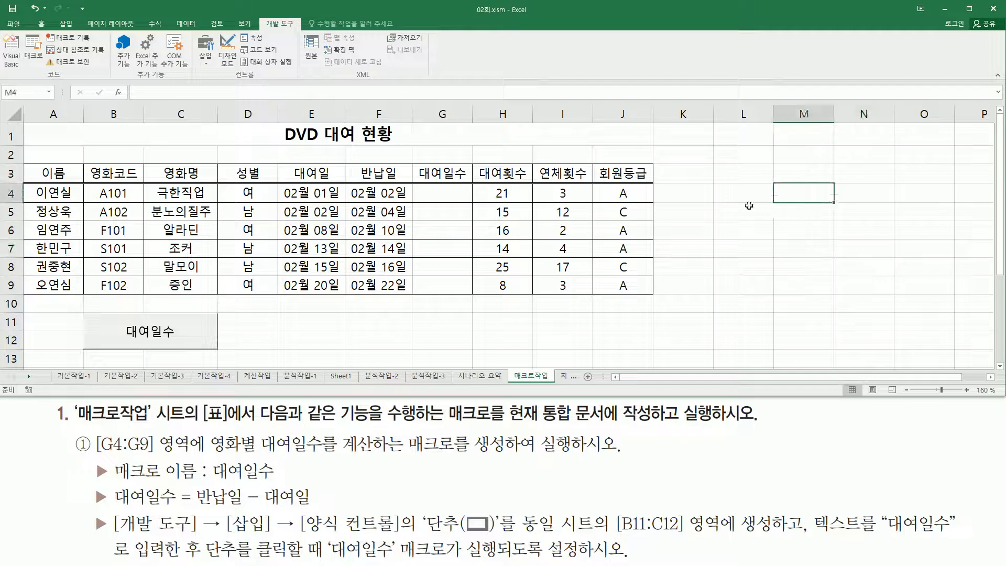
click(192, 333)
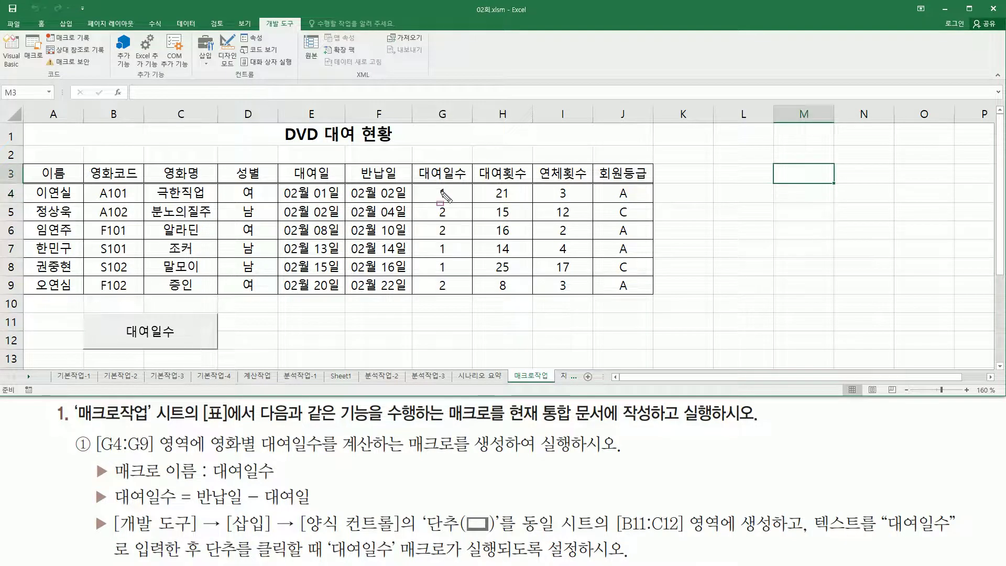
drag(434, 180, 462, 295)
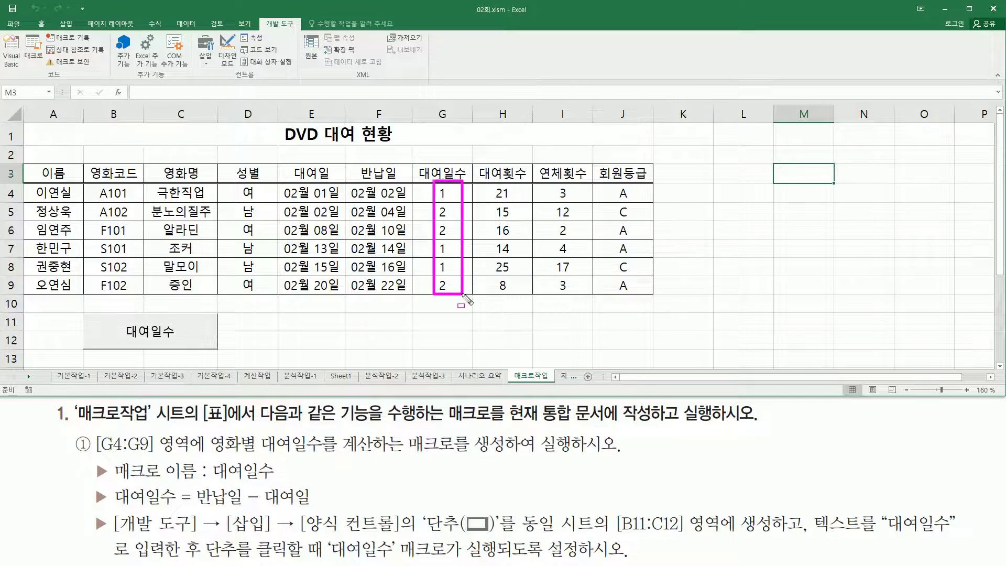
click(790, 236)
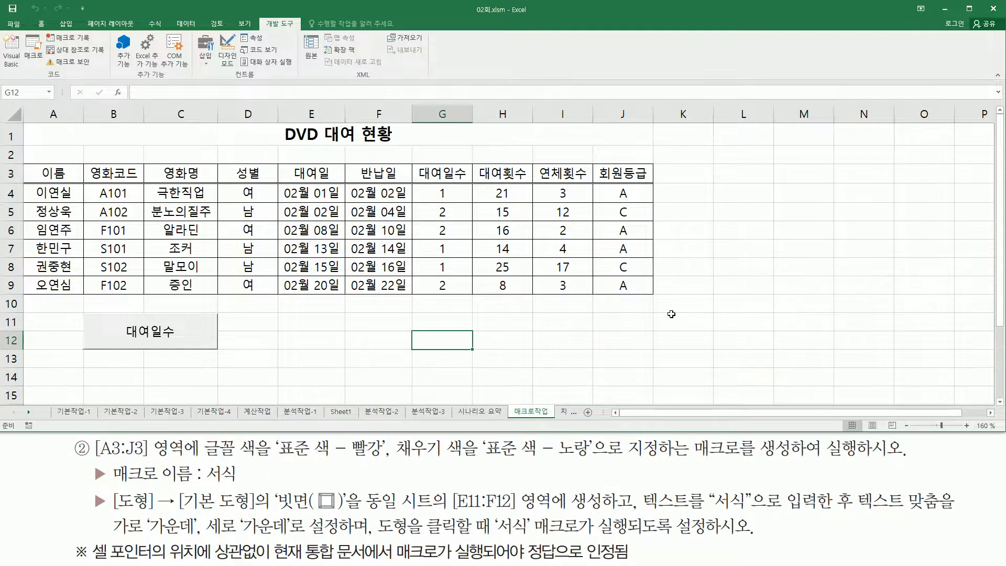
mouse_move(90, 463)
mouse_down()
mouse_move(158, 463)
mouse_move(160, 441)
mouse_move(183, 440)
mouse_move(188, 462)
mouse_up()
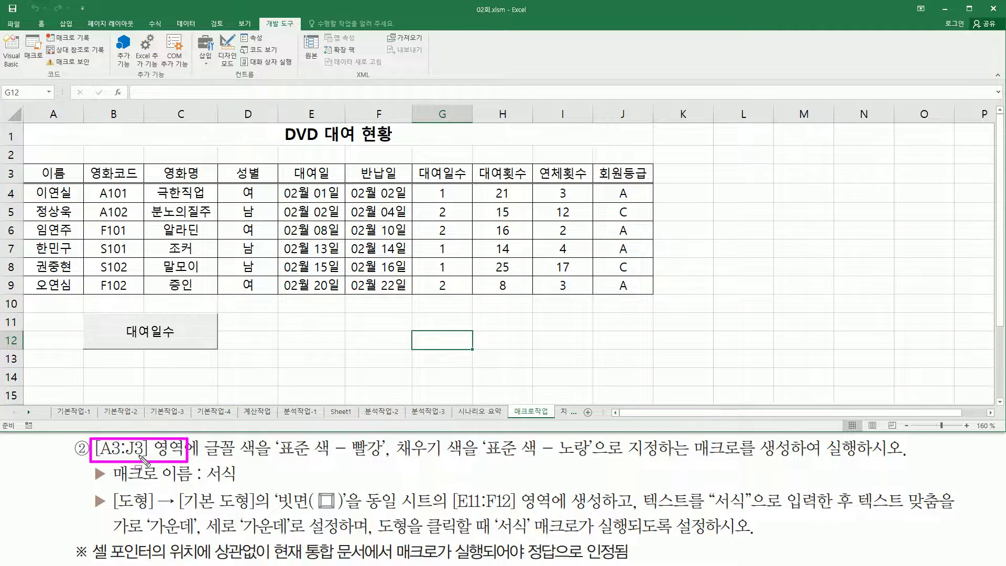
mouse_move(33, 175)
mouse_down()
mouse_move(418, 184)
mouse_move(662, 176)
mouse_move(658, 186)
mouse_up()
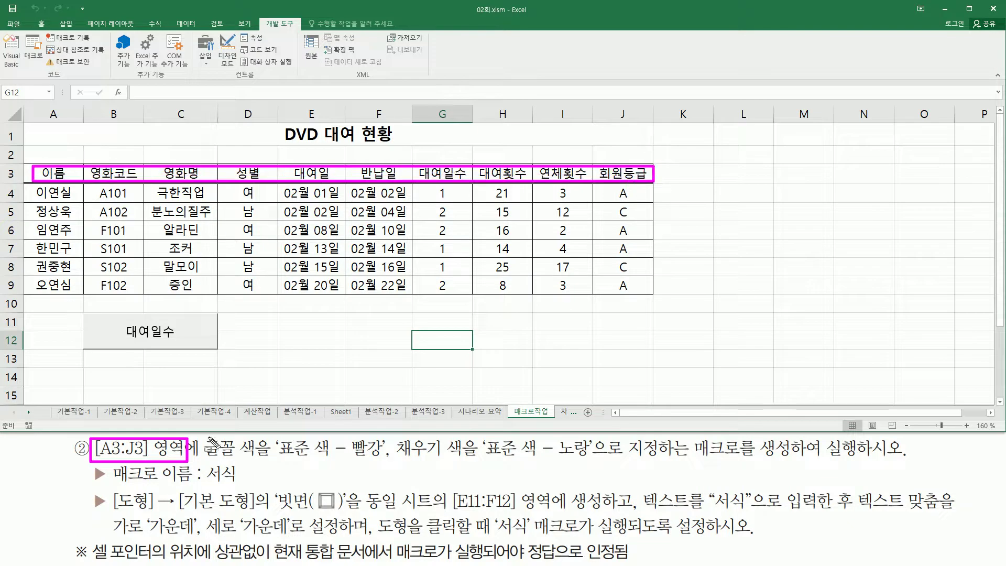
drag(202, 462, 588, 460)
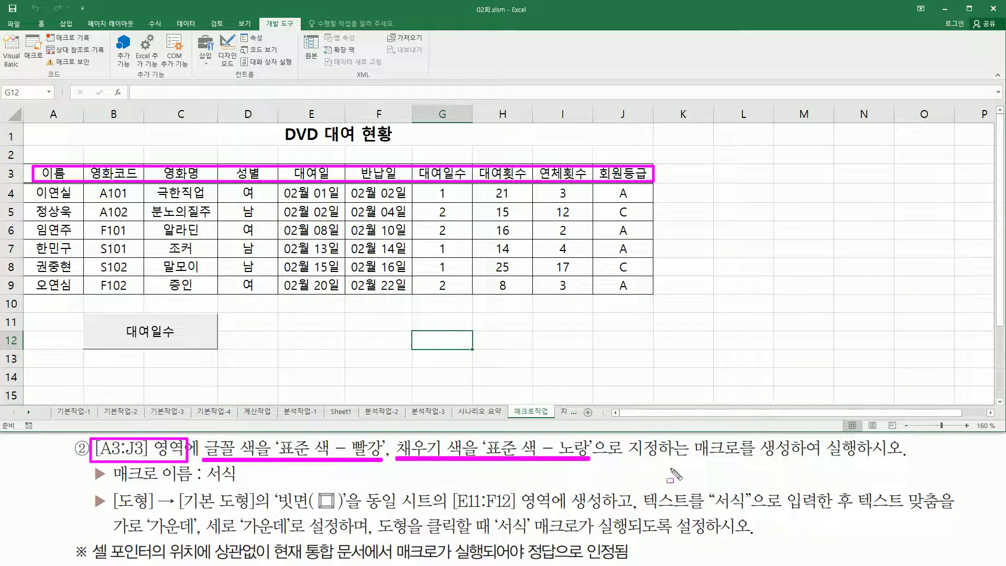
click(690, 460)
drag(691, 460, 797, 460)
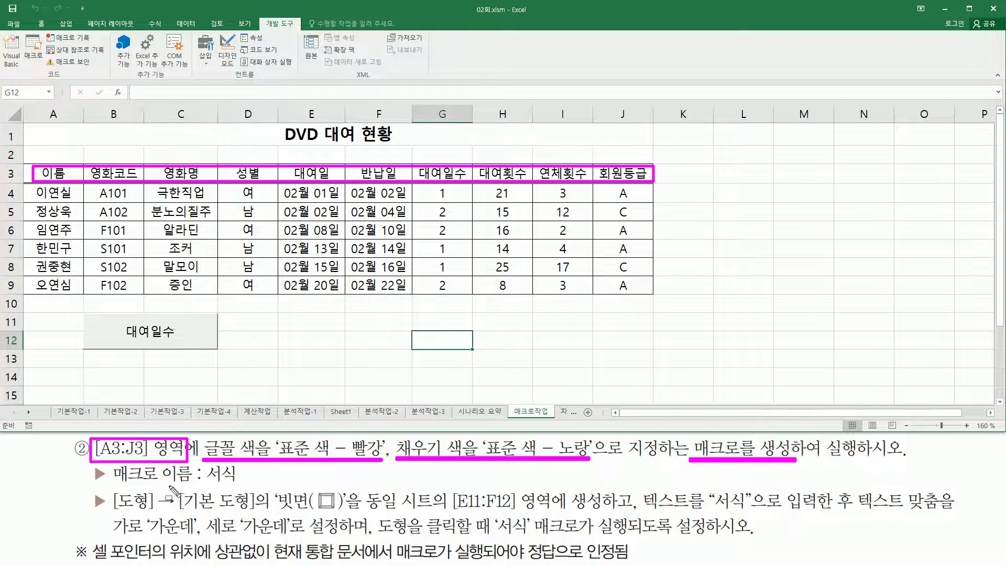
drag(204, 481, 238, 482)
mouse_move(109, 489)
mouse_down()
mouse_move(262, 518)
mouse_move(347, 514)
mouse_up()
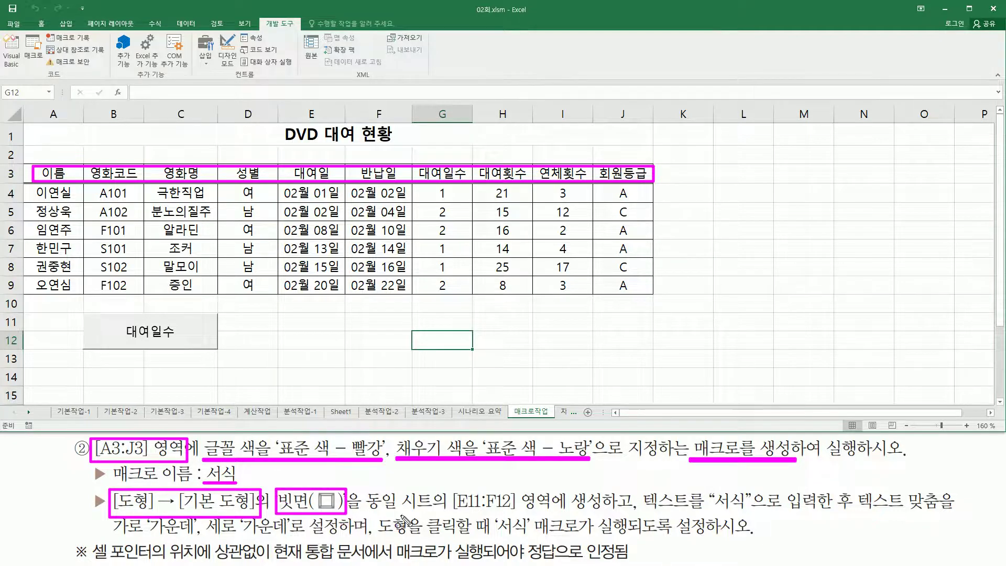
mouse_move(447, 494)
mouse_down()
mouse_move(516, 517)
mouse_move(615, 512)
mouse_up()
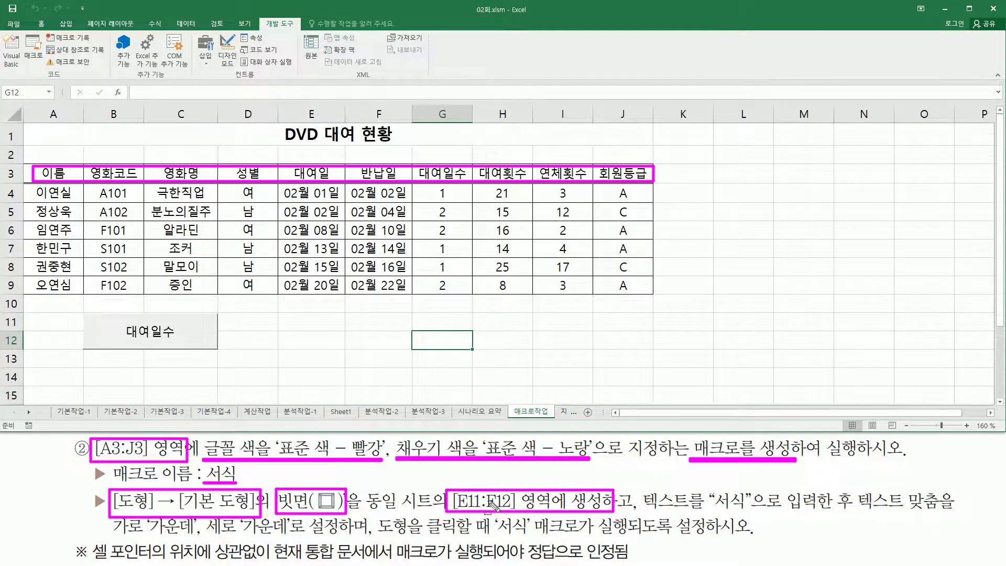
mouse_move(278, 313)
mouse_down()
mouse_move(355, 354)
mouse_move(413, 349)
mouse_up()
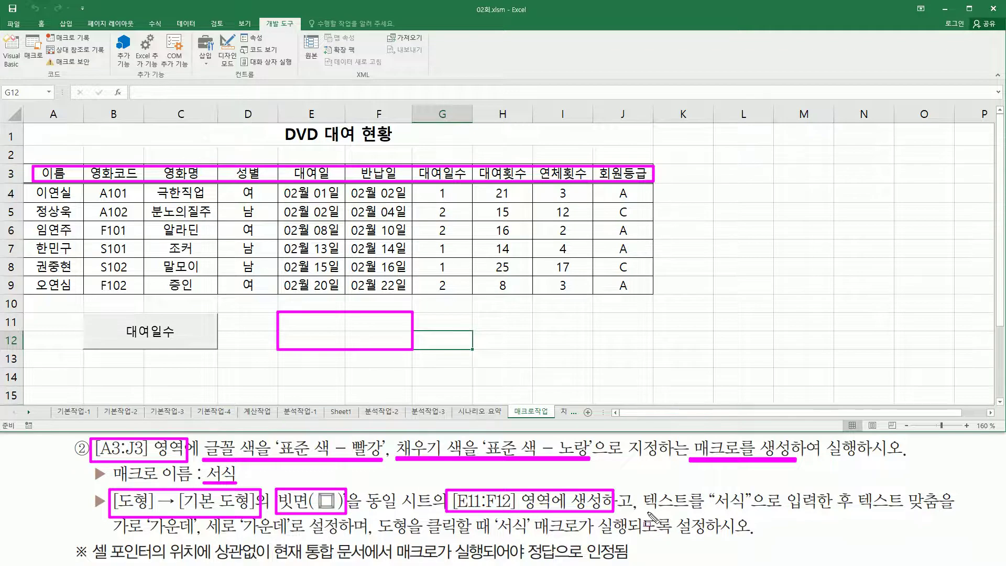
mouse_move(645, 511)
mouse_down()
mouse_move(850, 509)
mouse_move(935, 524)
mouse_move(941, 485)
mouse_up()
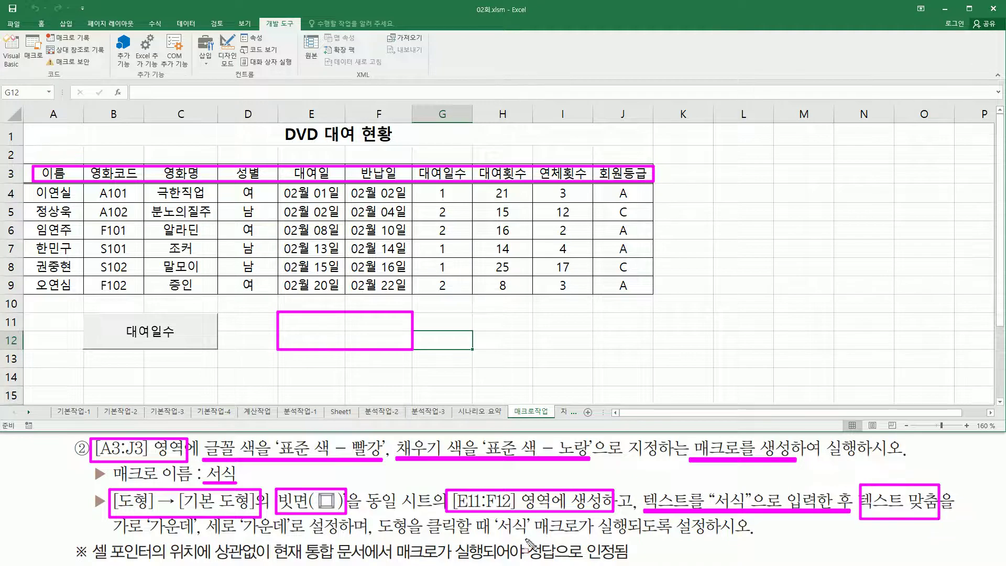
mouse_move(112, 537)
mouse_down()
mouse_move(484, 545)
mouse_move(699, 535)
mouse_up()
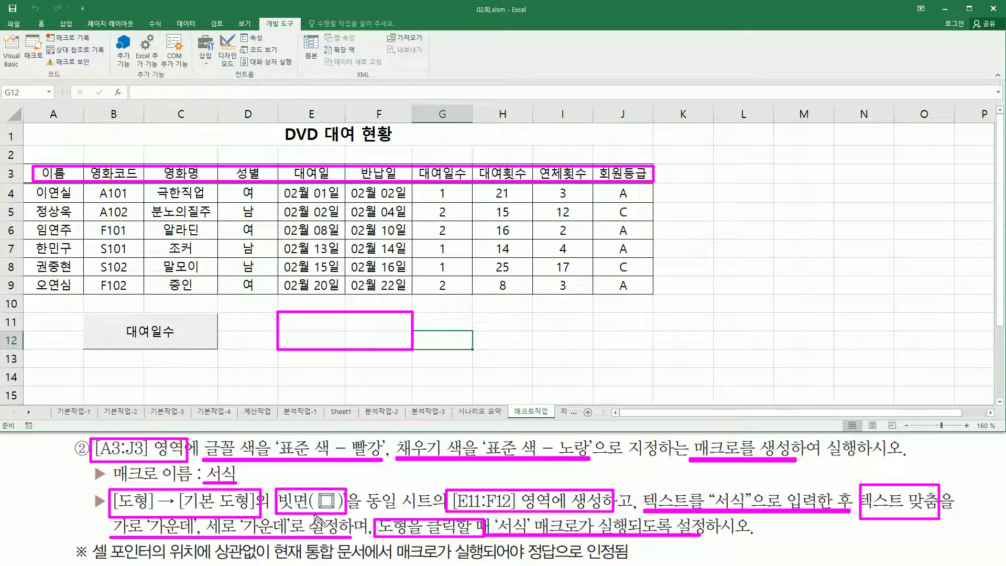
key(Escape)
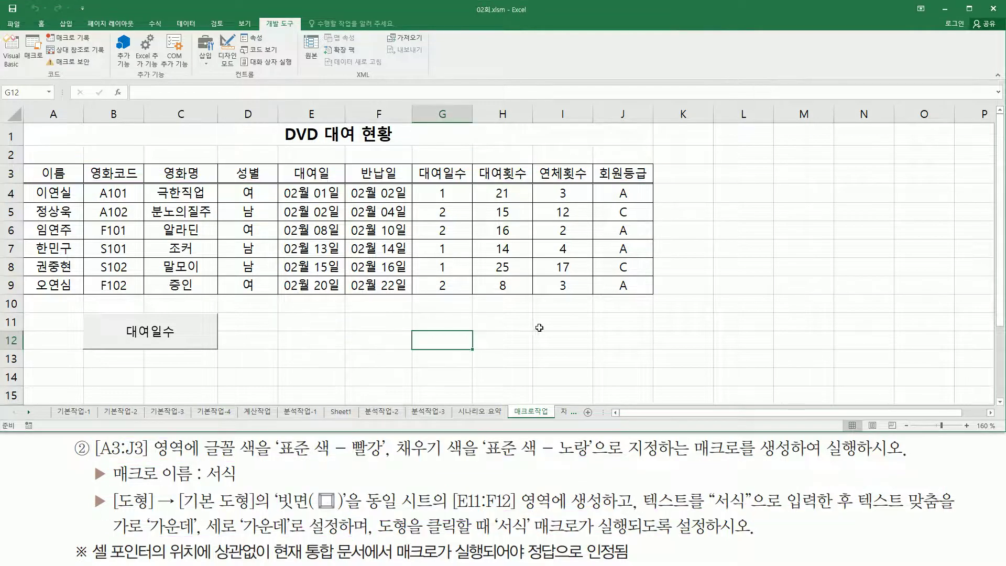
click(540, 328)
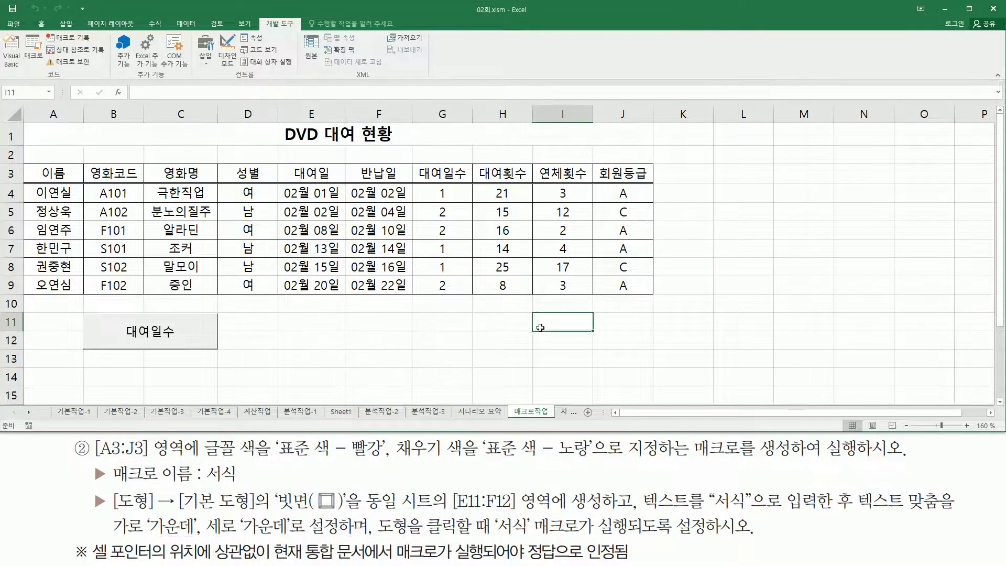
Draw a bevel (빗면) basic shape covering exactly cells E11:F12.
click(62, 24)
mouse_move(125, 30)
mouse_down()
mouse_move(151, 51)
mouse_move(151, 74)
mouse_up()
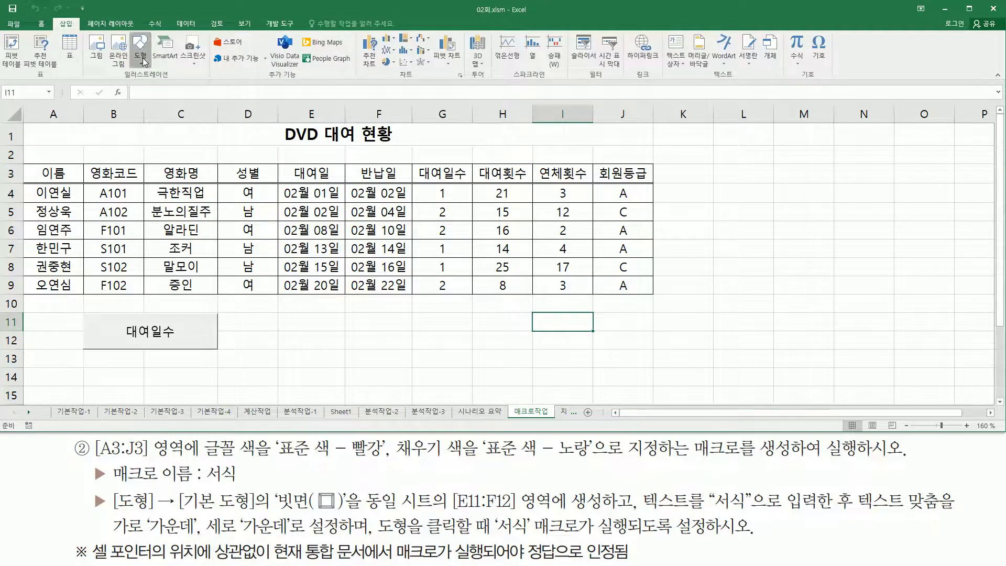
click(142, 57)
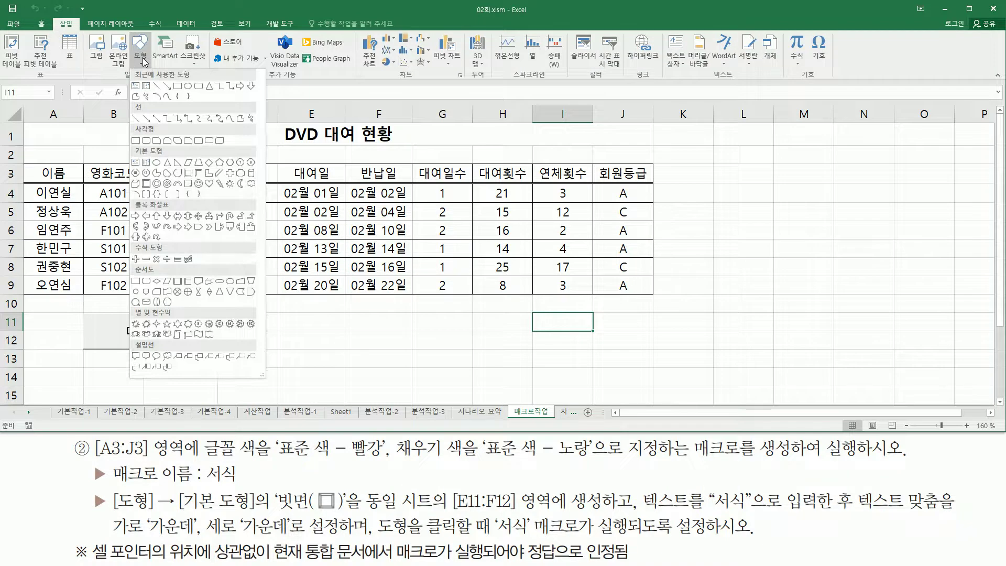
click(148, 184)
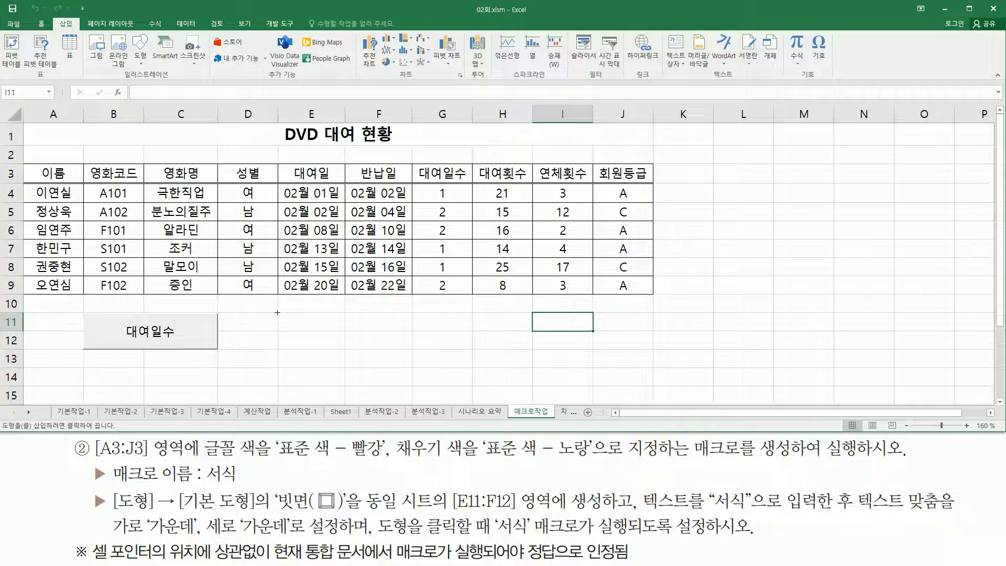
mouse_move(278, 314)
mouse_down()
mouse_move(340, 341)
mouse_move(412, 350)
mouse_up()
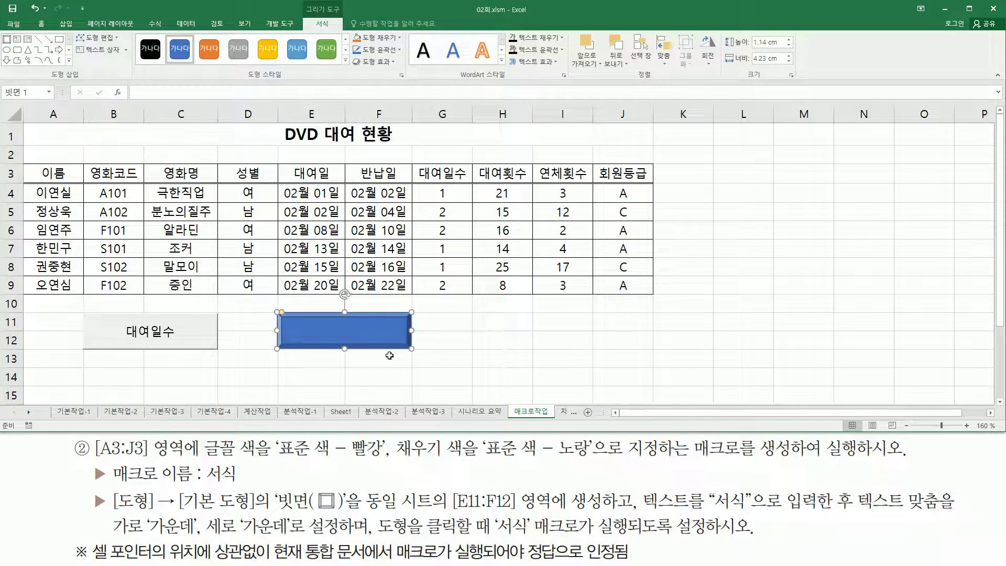
Open macro assignment for the bevel shape and enter 서식 as the macro name.
right_click(386, 325)
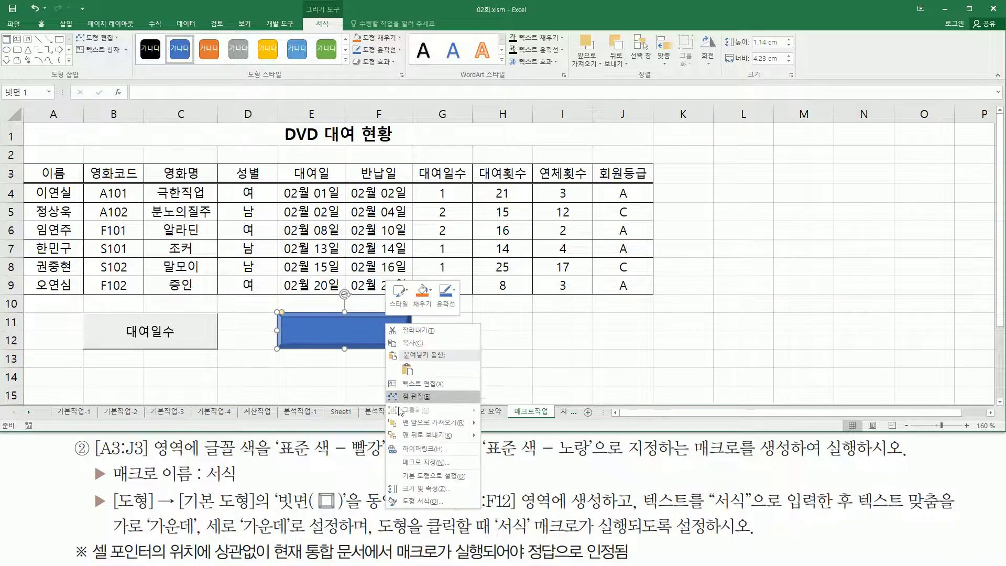
click(413, 463)
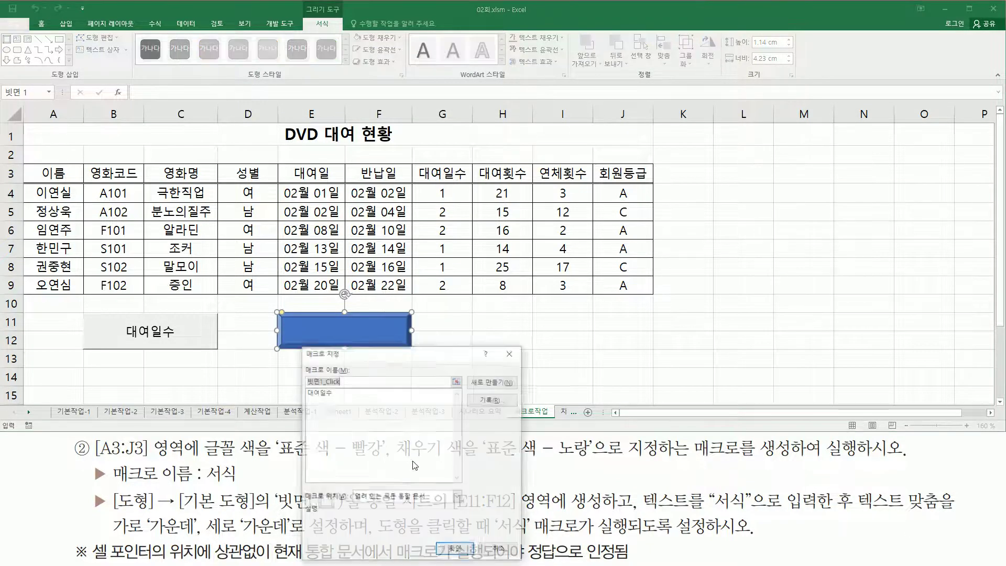
drag(401, 344, 610, 184)
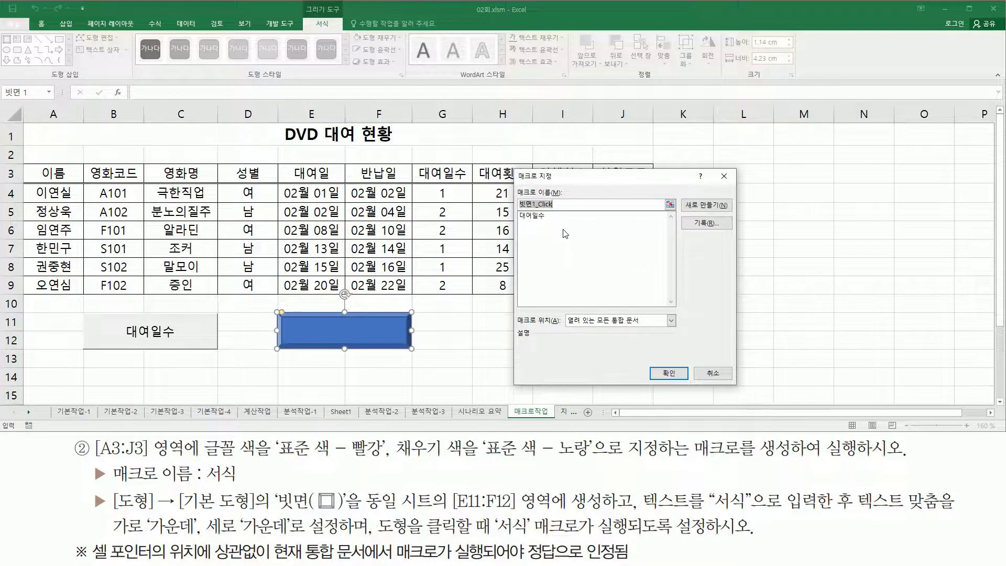
drag(515, 184, 565, 212)
drag(207, 487, 241, 487)
key(Escape)
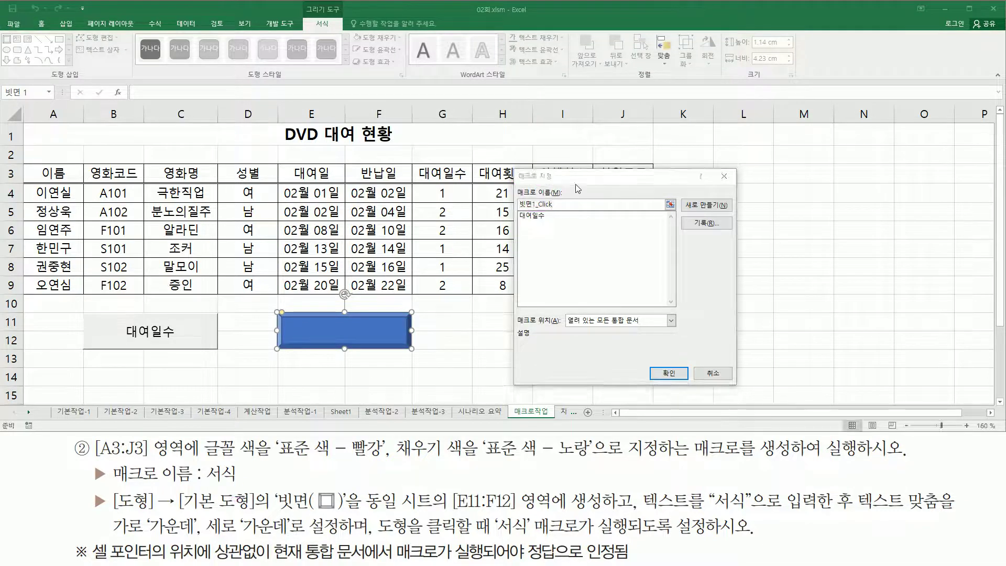
text(서식)
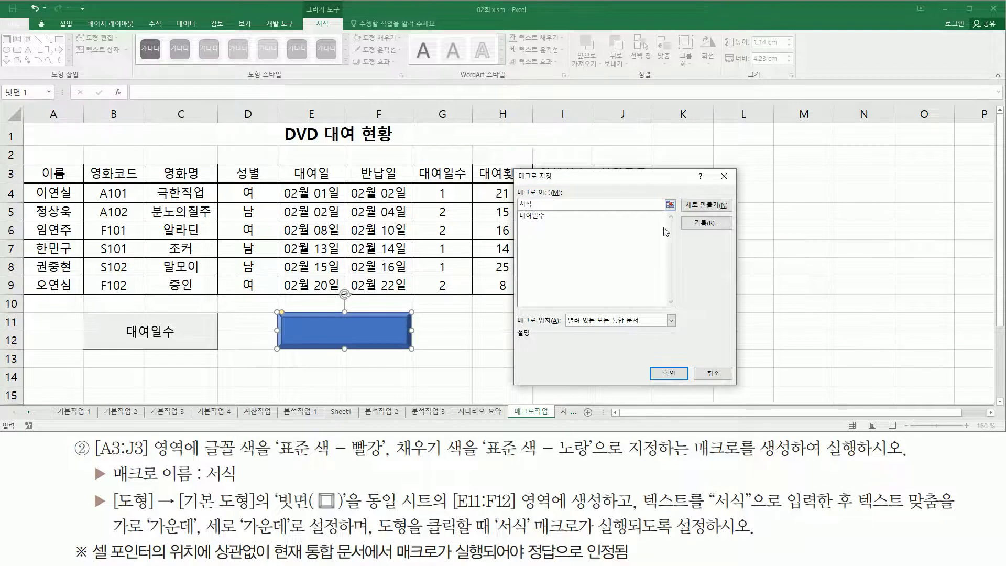
Start recording the 서식 macro for the shape, stored in the current workbook (현재 통합 문서).
drag(682, 216, 727, 234)
key(Escape)
click(712, 228)
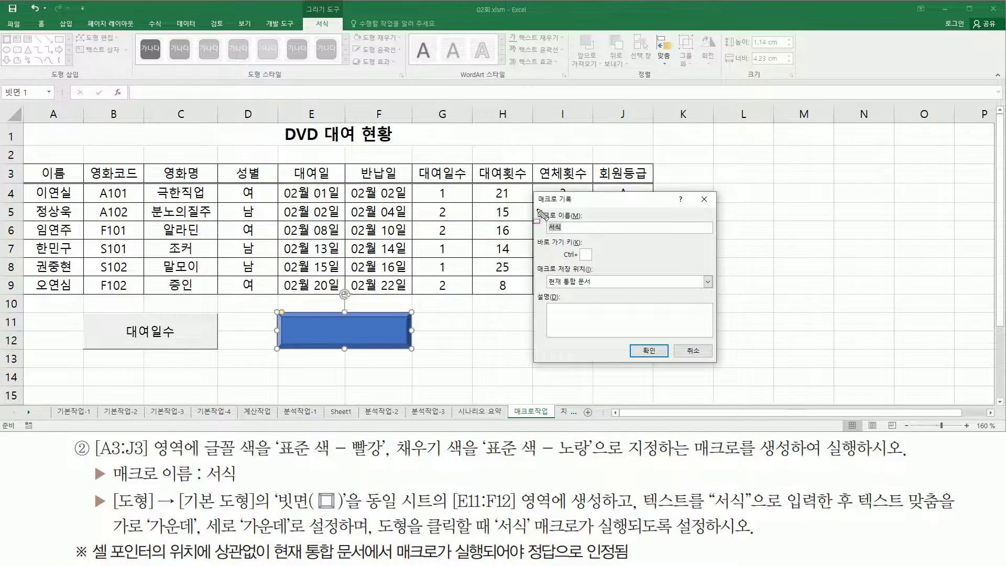
drag(534, 210, 589, 235)
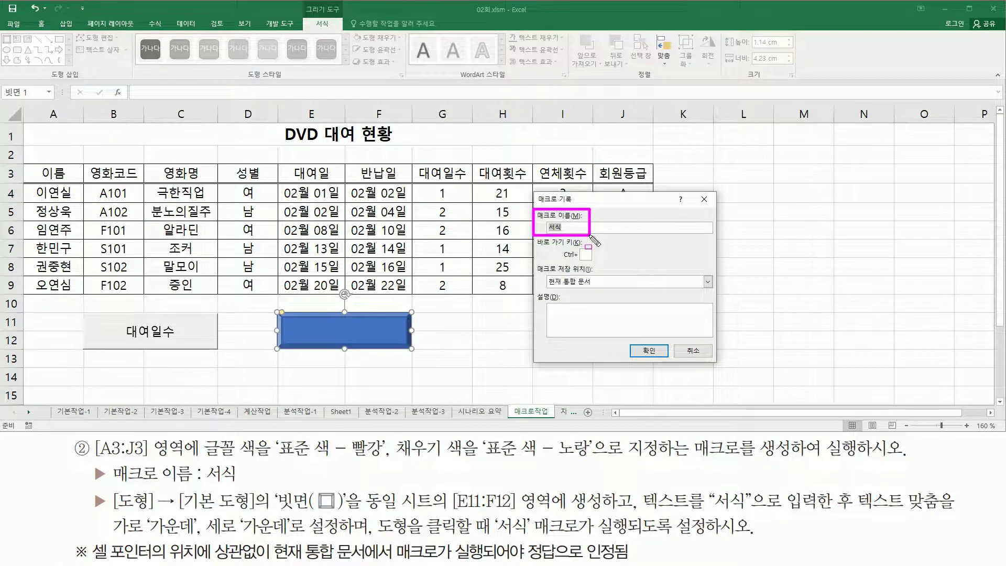
mouse_move(534, 264)
mouse_down()
mouse_move(550, 291)
mouse_move(610, 291)
mouse_up()
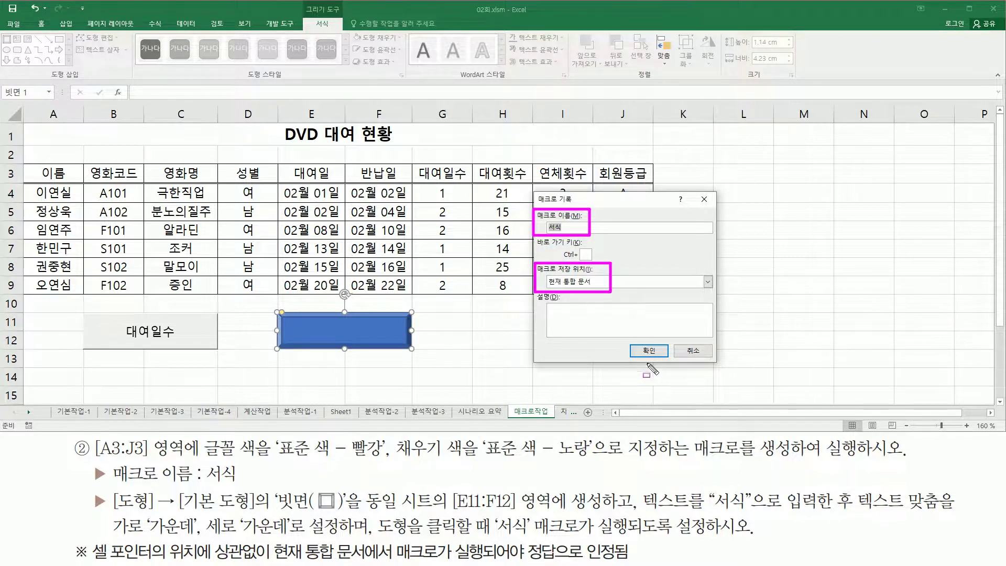
drag(639, 344, 660, 357)
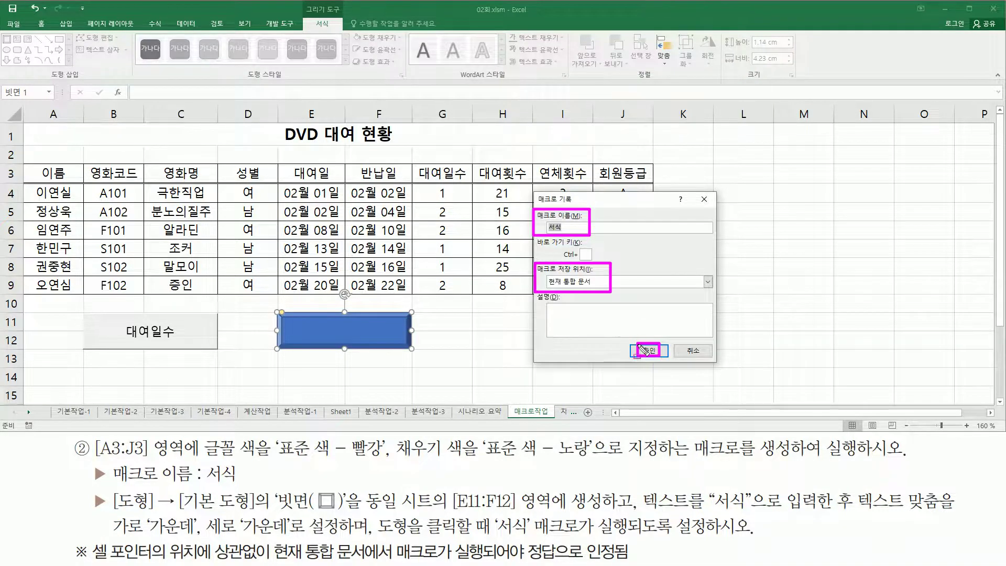
click(647, 350)
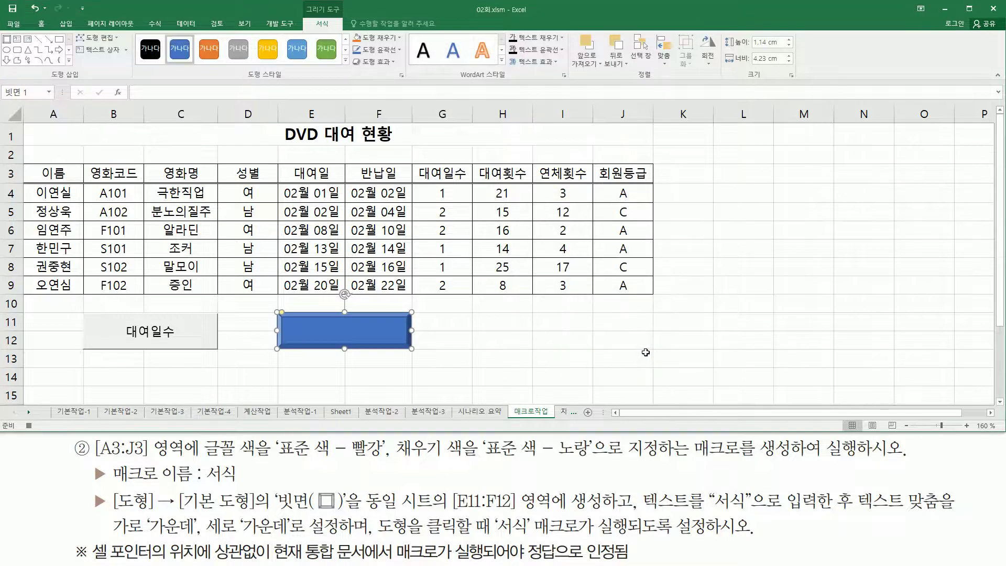
drag(21, 418, 35, 434)
key(Escape)
Format the header cells A3:J3 with standard red font colour and standard yellow fill.
click(52, 173)
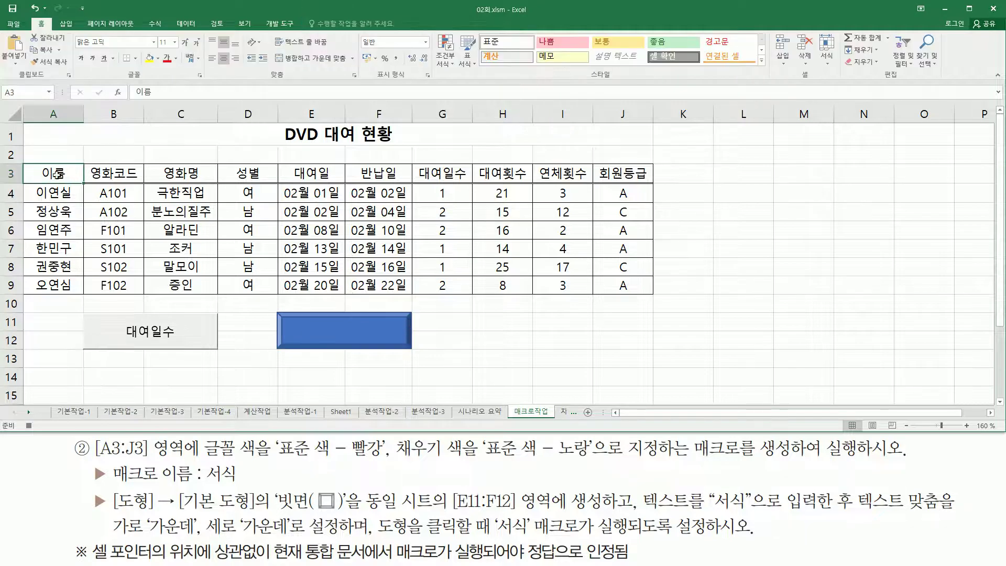
drag(44, 171, 619, 172)
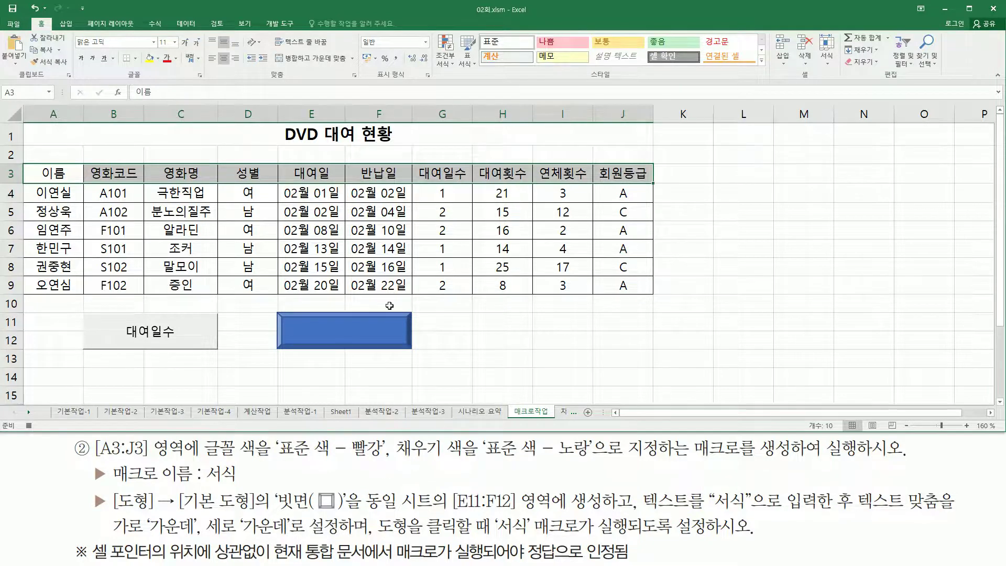
click(177, 60)
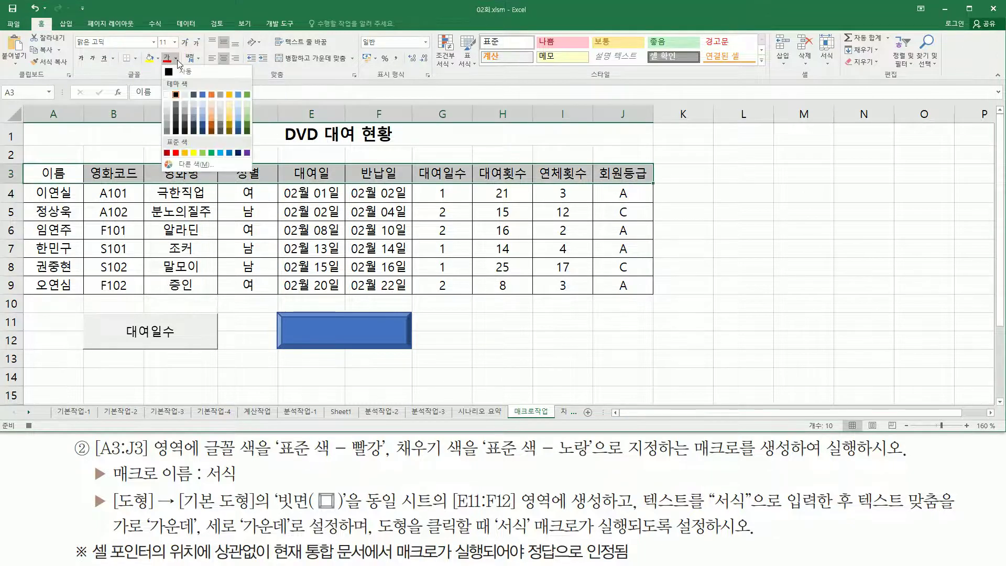
click(175, 154)
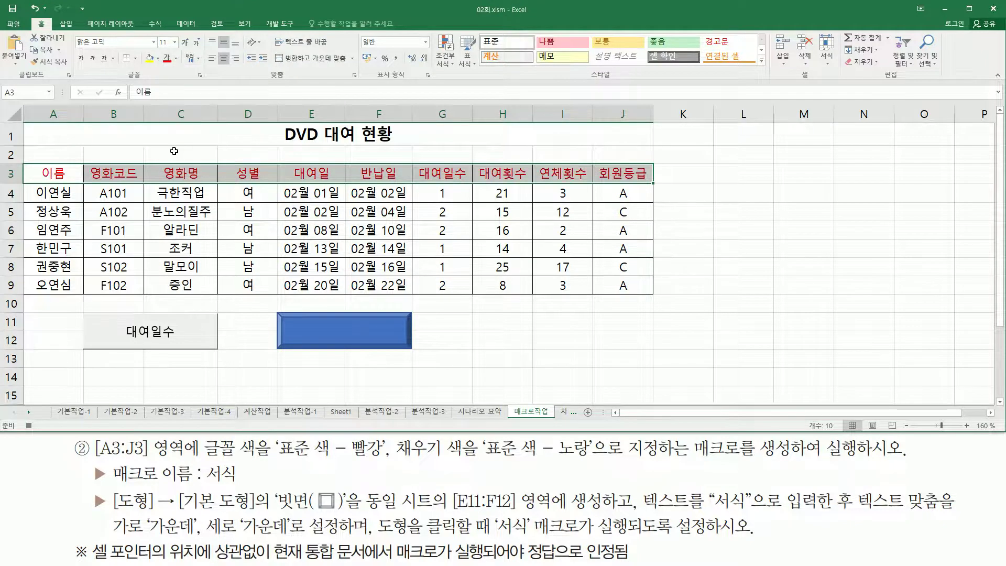
click(158, 59)
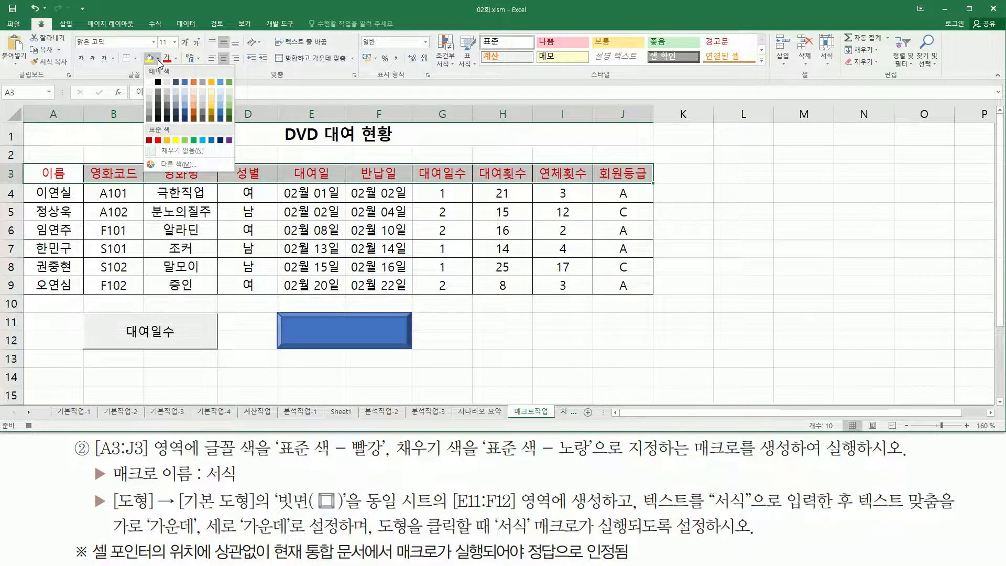
click(176, 140)
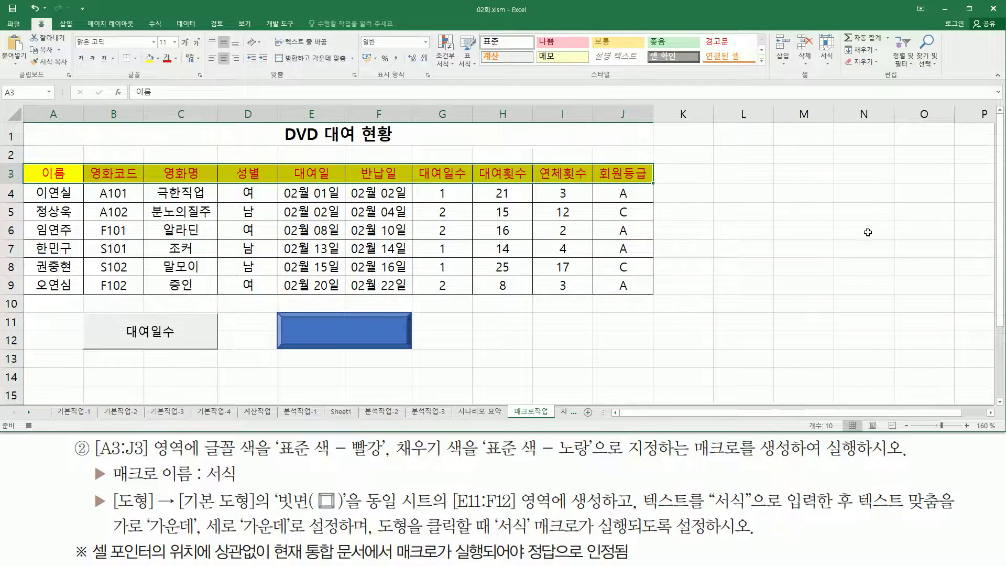
Select empty cell N2 outside the table and stop recording the macro.
click(865, 157)
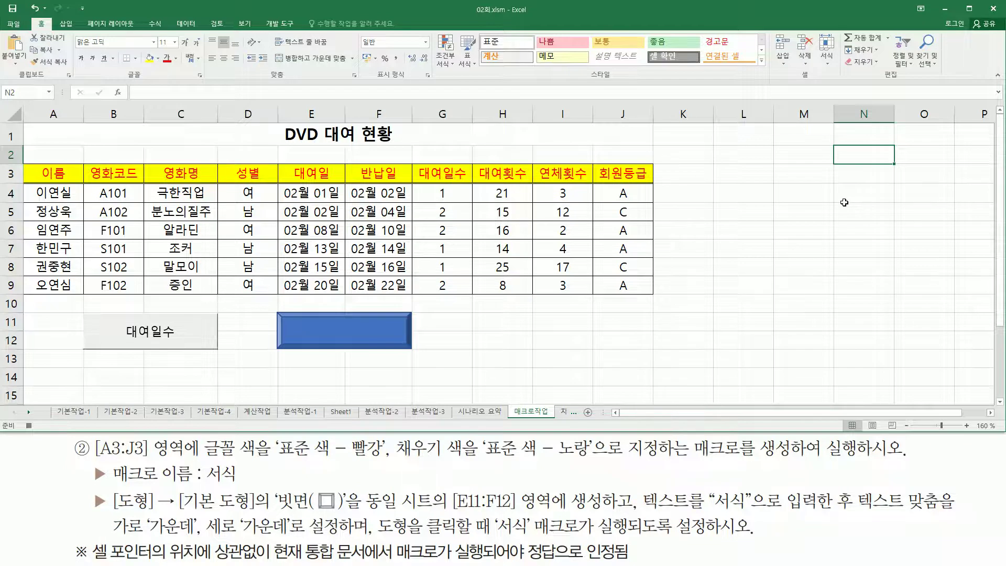
click(30, 425)
mouse_move(636, 486)
mouse_down()
mouse_move(680, 508)
mouse_move(757, 524)
mouse_move(747, 511)
mouse_up()
key(Escape)
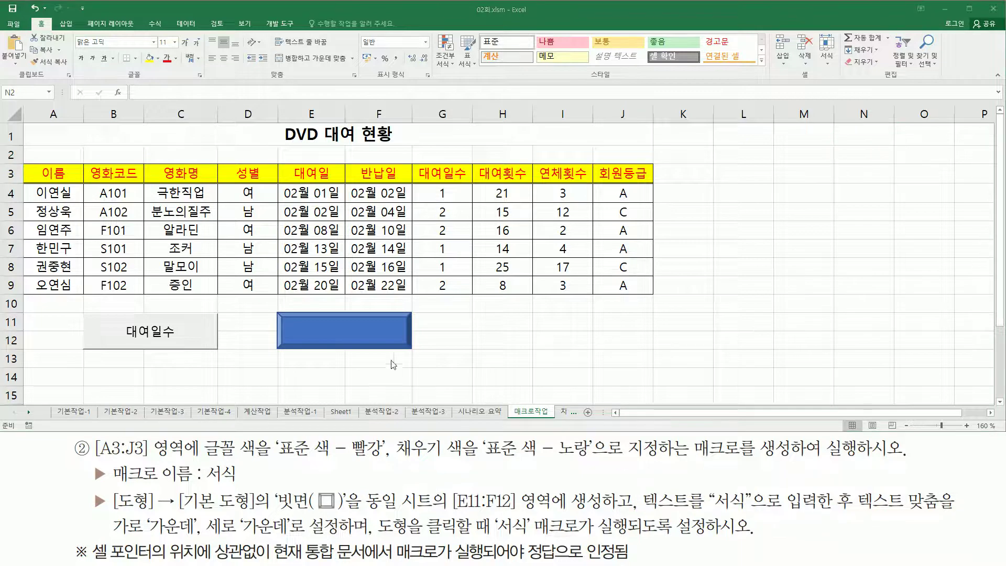
Enter the text 서식 inside the bevel shape over E11:F12.
right_click(395, 321)
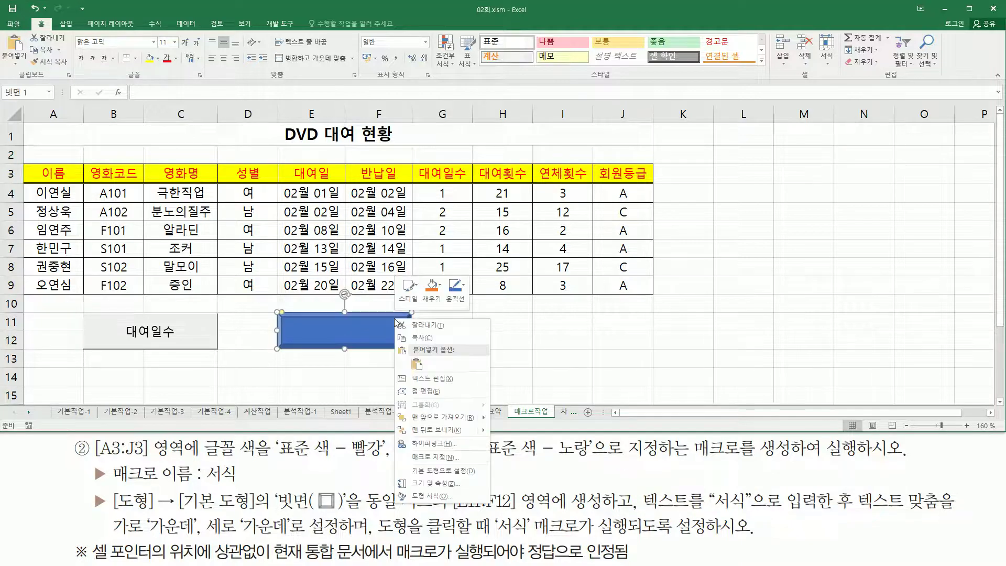
click(426, 379)
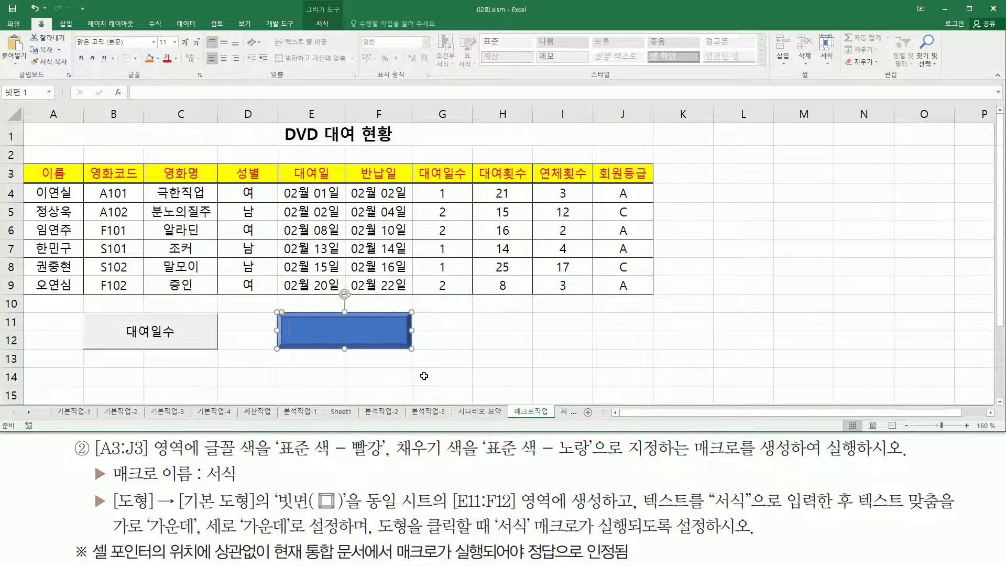
text(서시)
drag(858, 510, 950, 511)
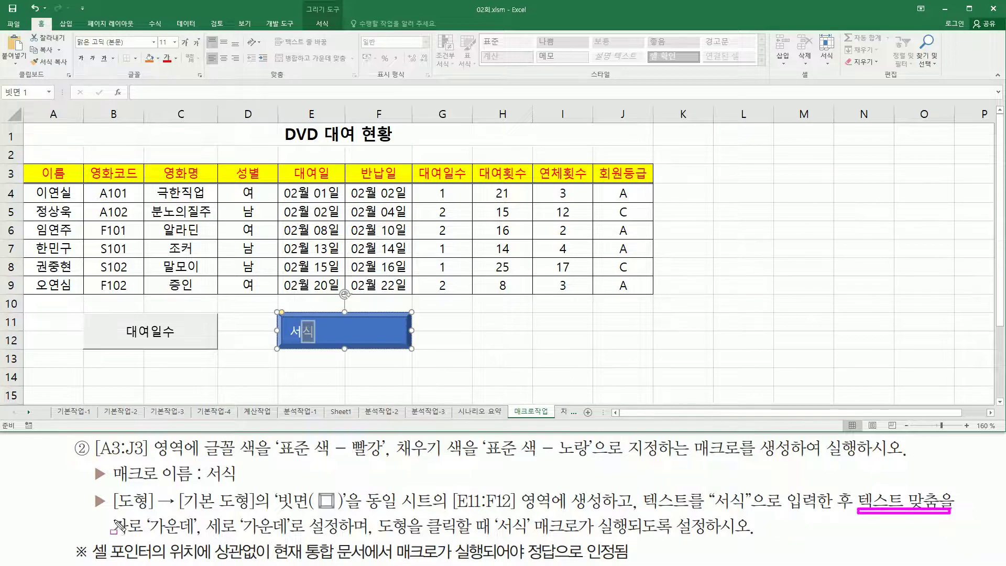
drag(105, 515, 302, 540)
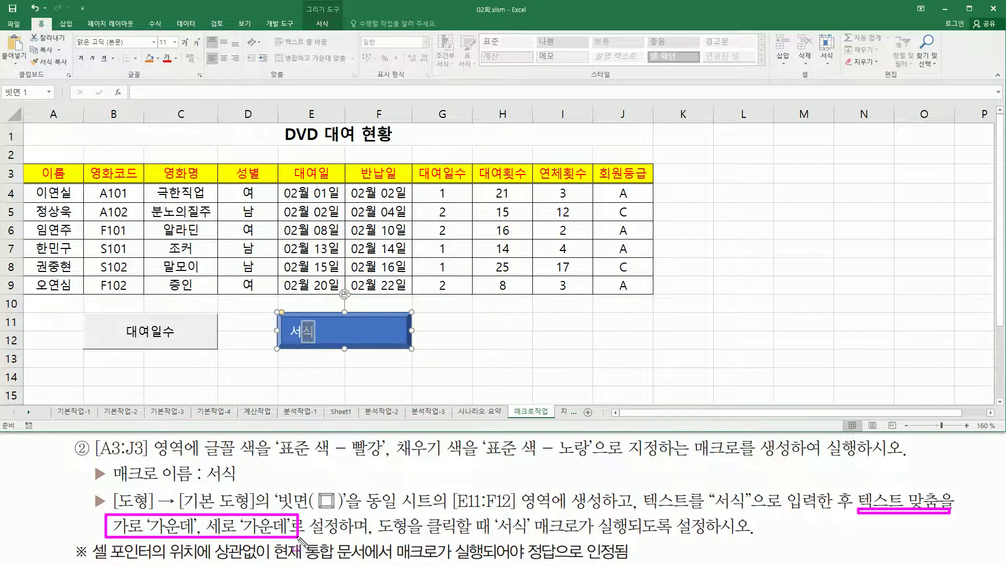
drag(206, 34, 251, 76)
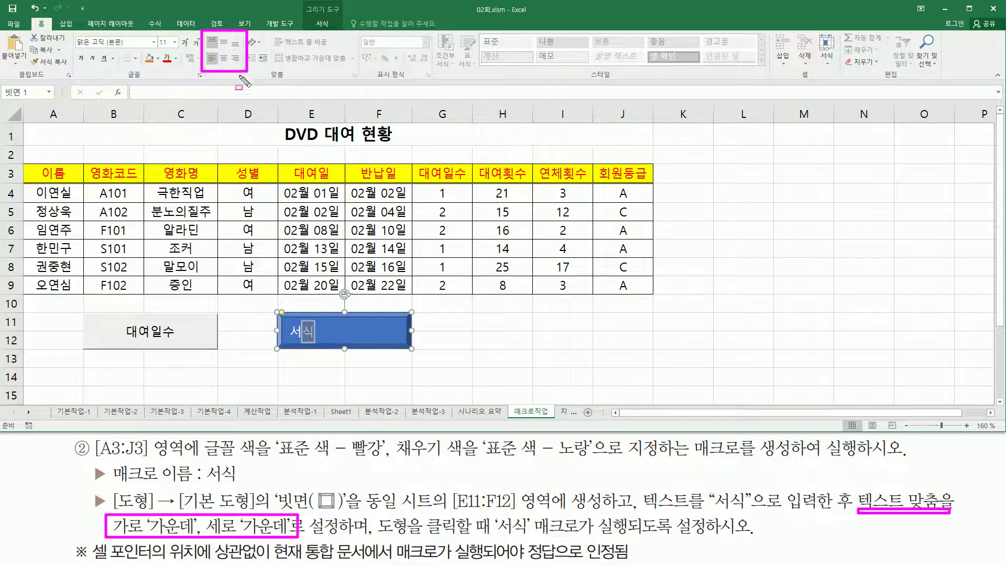
key(Escape)
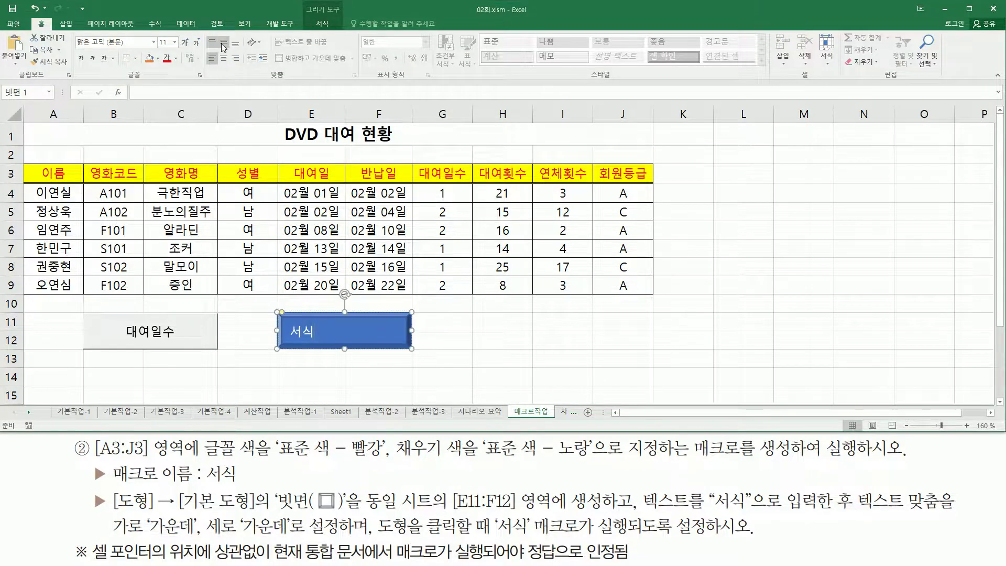
Centre the bevel shape's text horizontally and vertically, and deselect the shape by selecting empty cell M11.
click(224, 46)
click(223, 58)
drag(219, 51, 218, 35)
key(Escape)
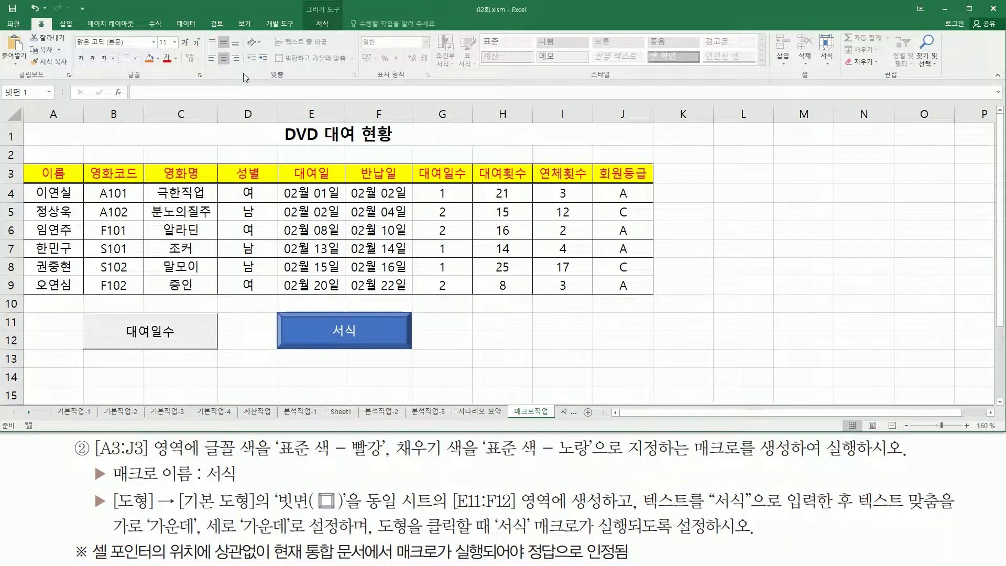
click(370, 342)
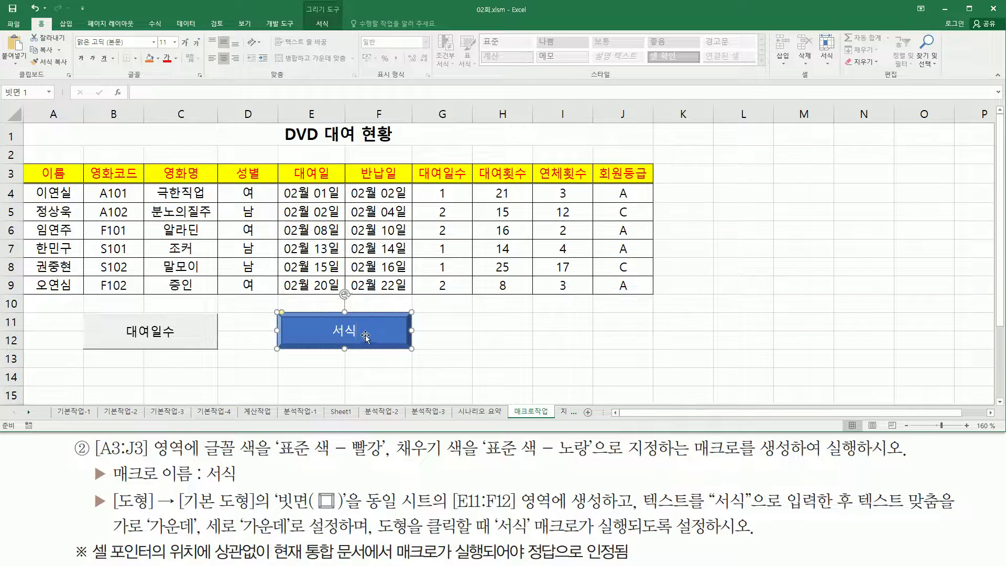
click(804, 281)
click(793, 318)
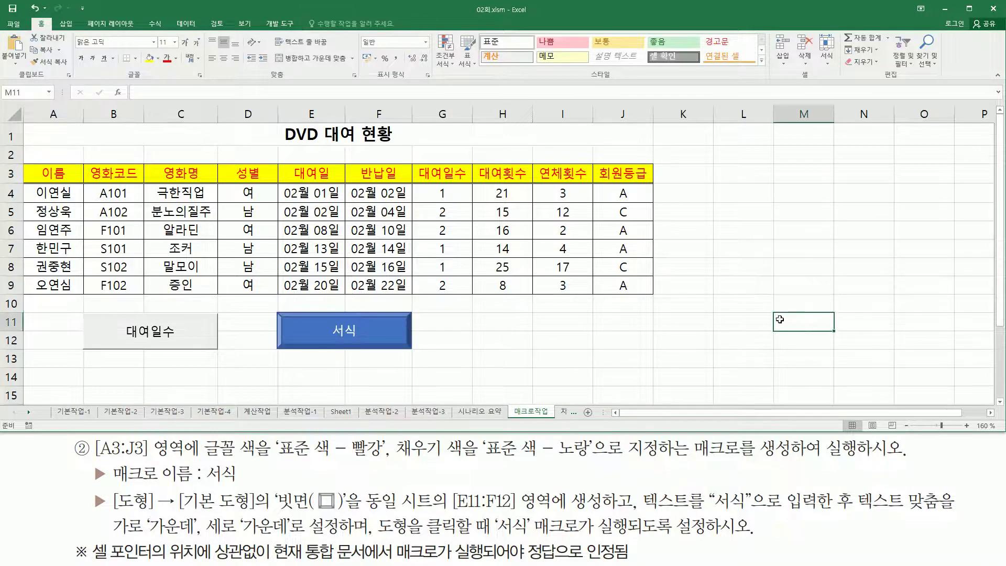
Format header cells A3:J3 with black font and standard blue fill, and select an empty cell outside the table.
click(357, 336)
drag(131, 179, 624, 175)
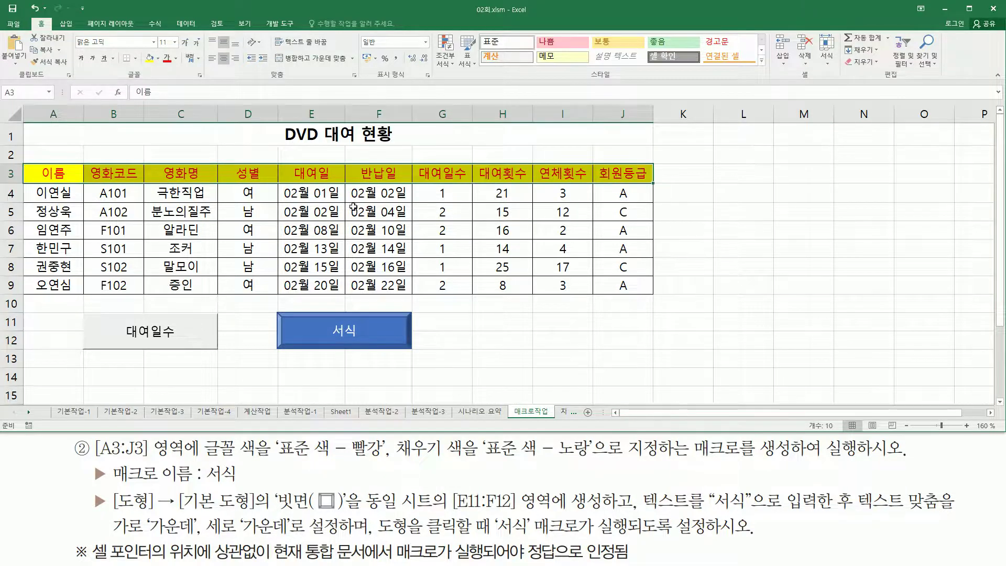
click(176, 58)
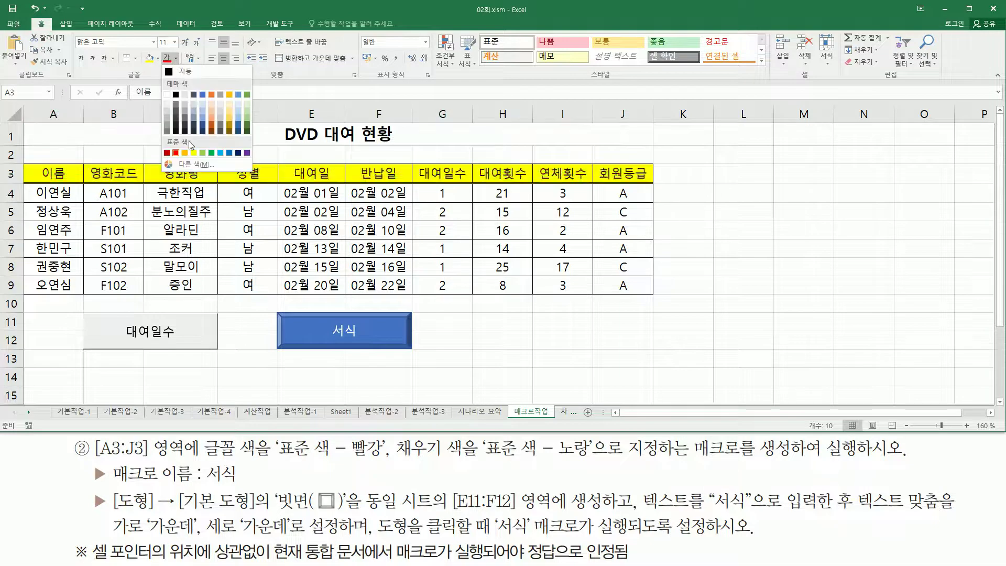
click(176, 96)
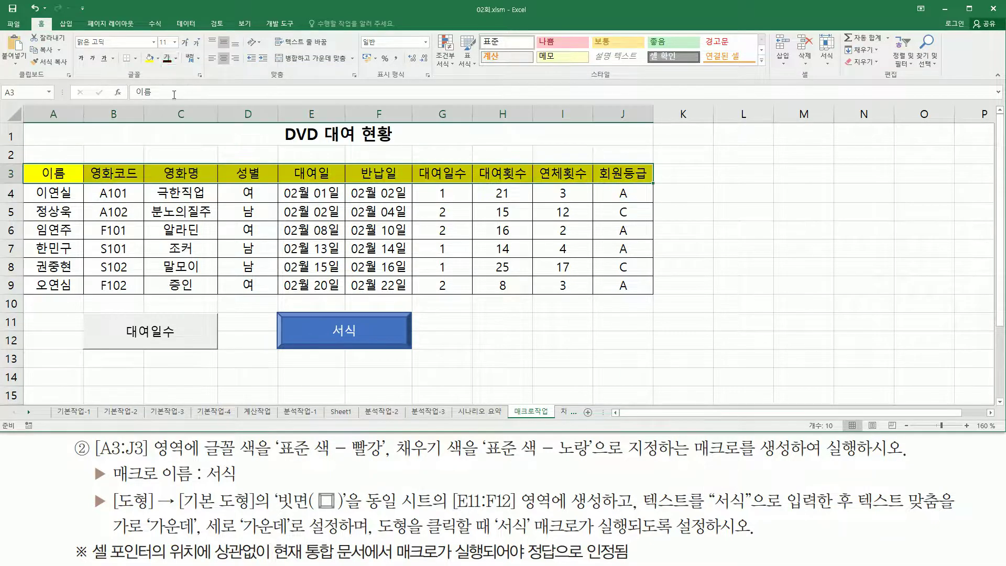
click(158, 58)
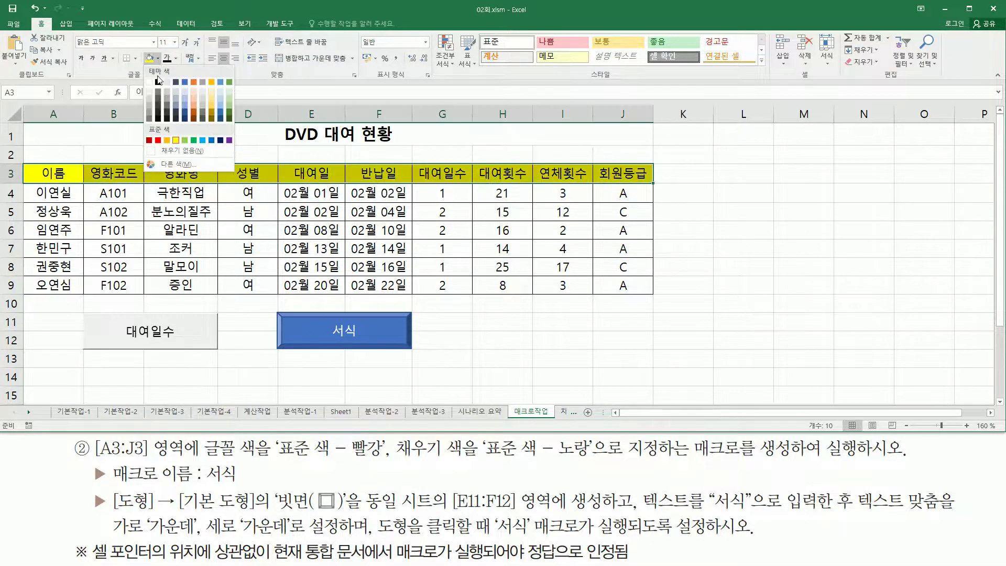
click(212, 140)
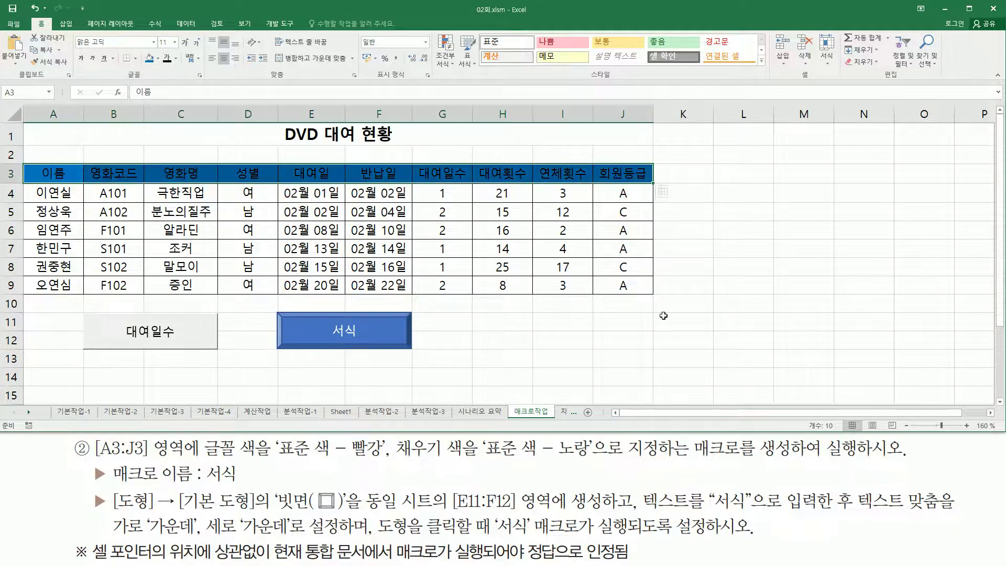
click(848, 305)
Run the 서식 macro from its bevel shape to reformat A3:J3, and select empty cell M9.
drag(299, 308, 386, 352)
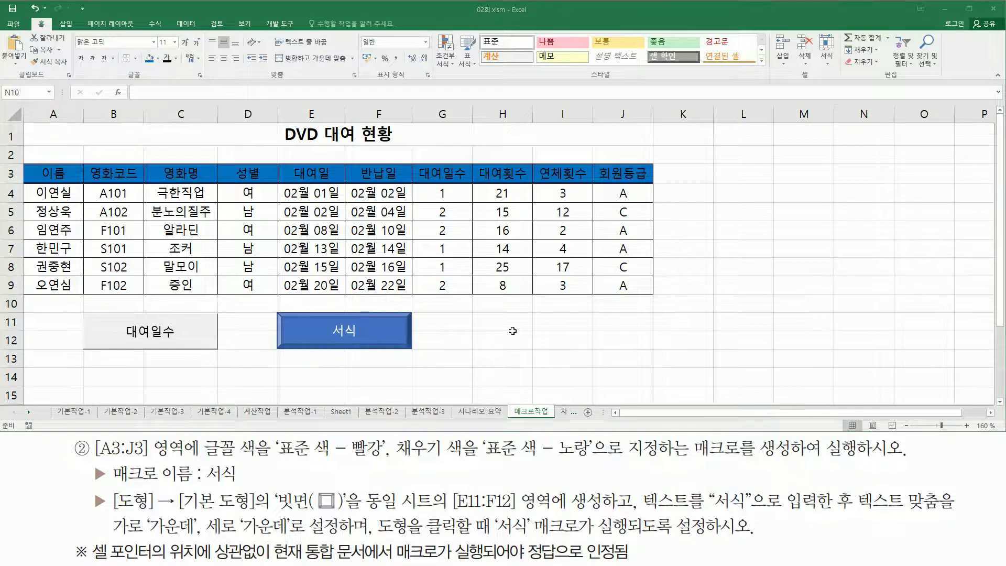
click(387, 339)
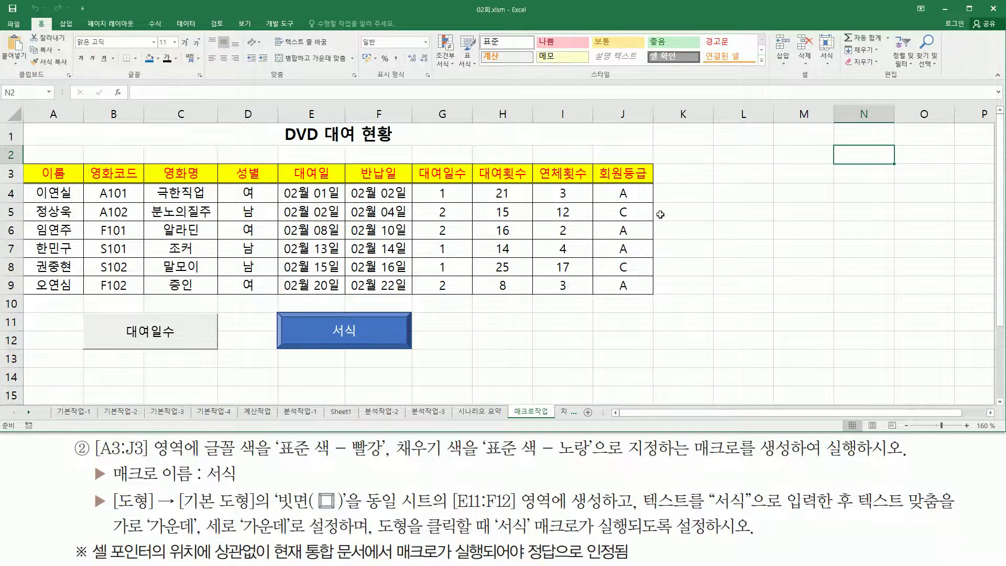
click(763, 229)
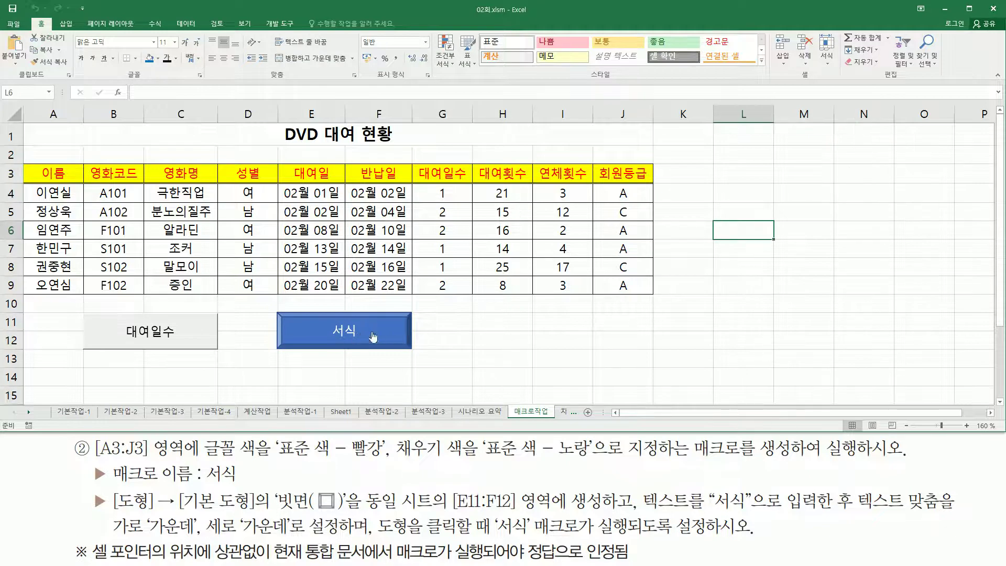
click(709, 309)
click(787, 288)
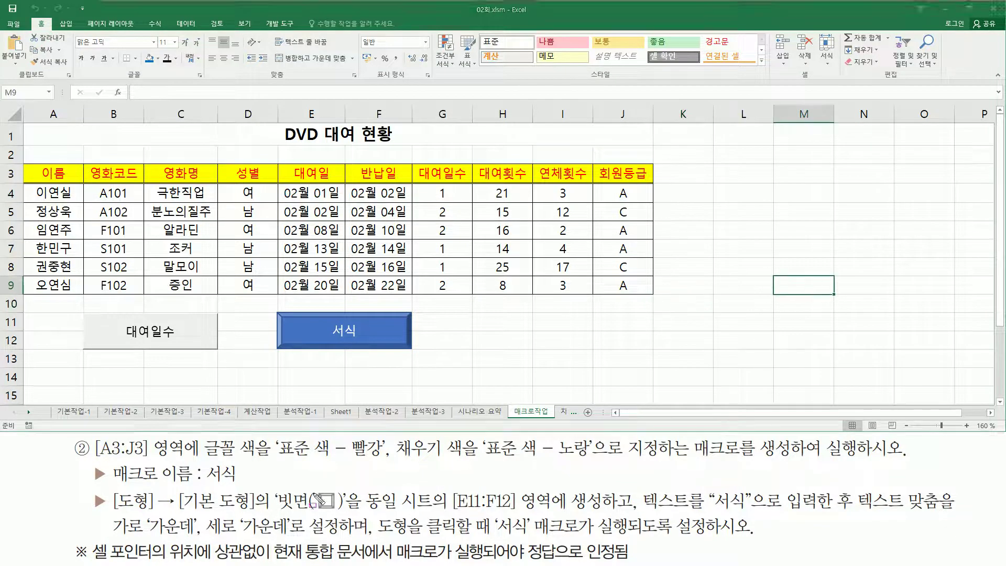
drag(92, 537, 272, 562)
drag(393, 561, 621, 563)
key(Escape)
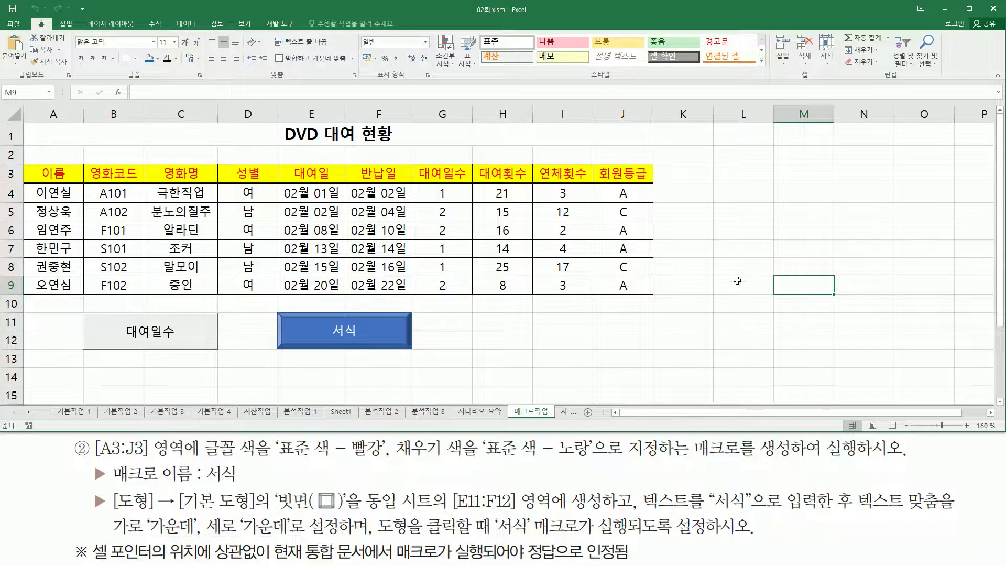
click(733, 335)
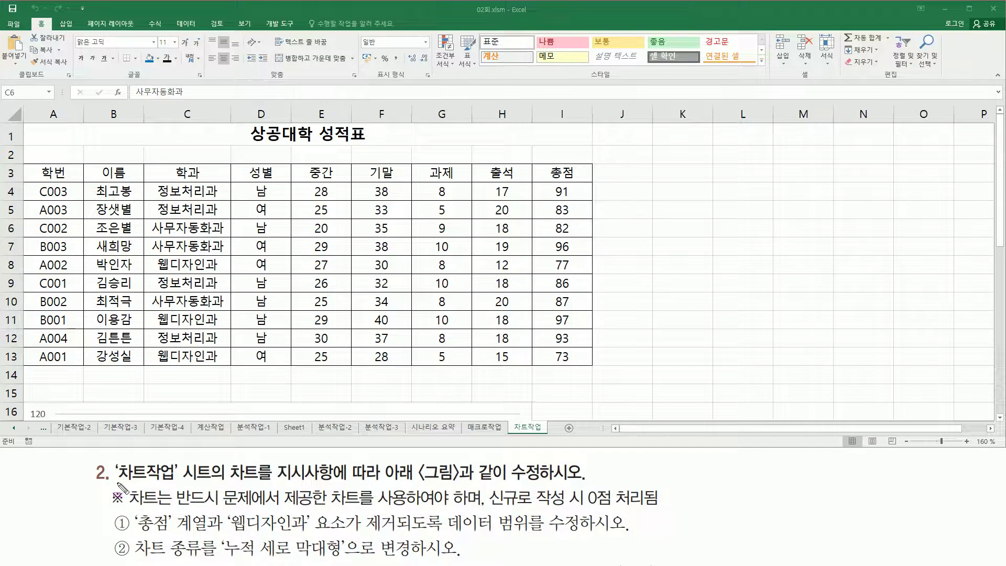
Examine the score table and the existing column chart below it on the 차트작업 sheet.
mouse_move(114, 463)
mouse_down()
mouse_move(180, 482)
mouse_move(560, 483)
mouse_up()
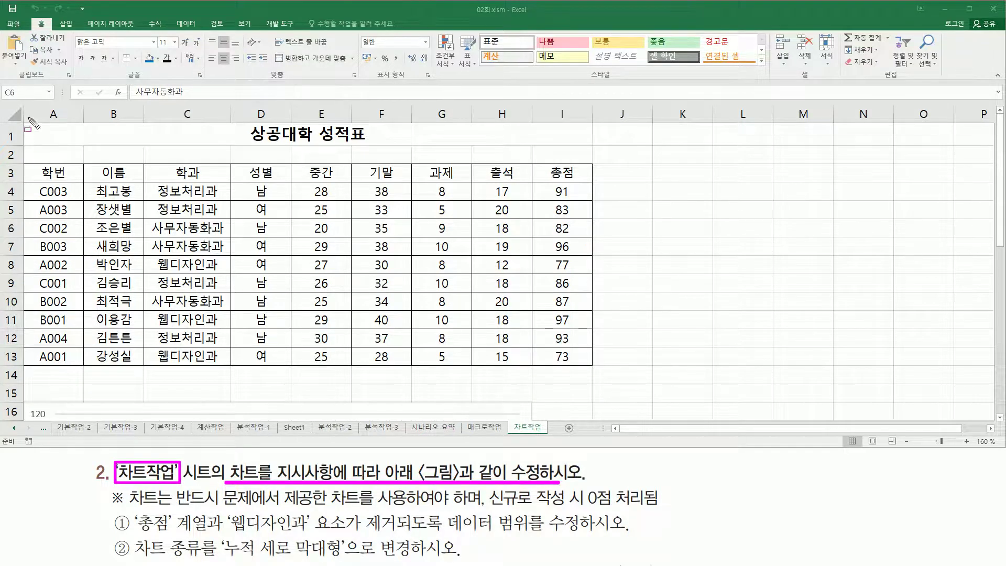
mouse_move(24, 123)
mouse_down()
mouse_move(549, 317)
mouse_move(593, 366)
mouse_up()
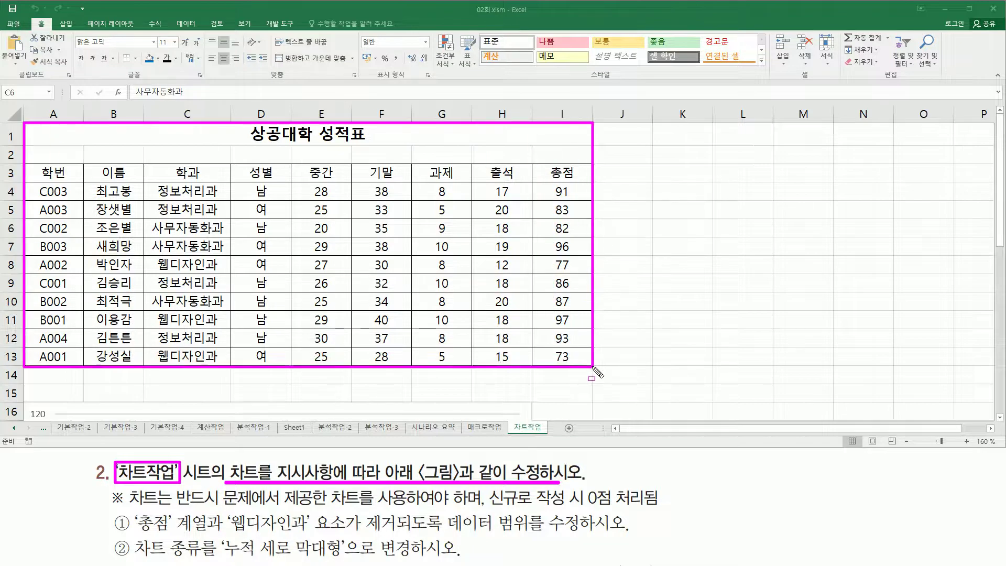
key(Escape)
scroll(640, 316, down, 3)
scroll(640, 315, down, 3)
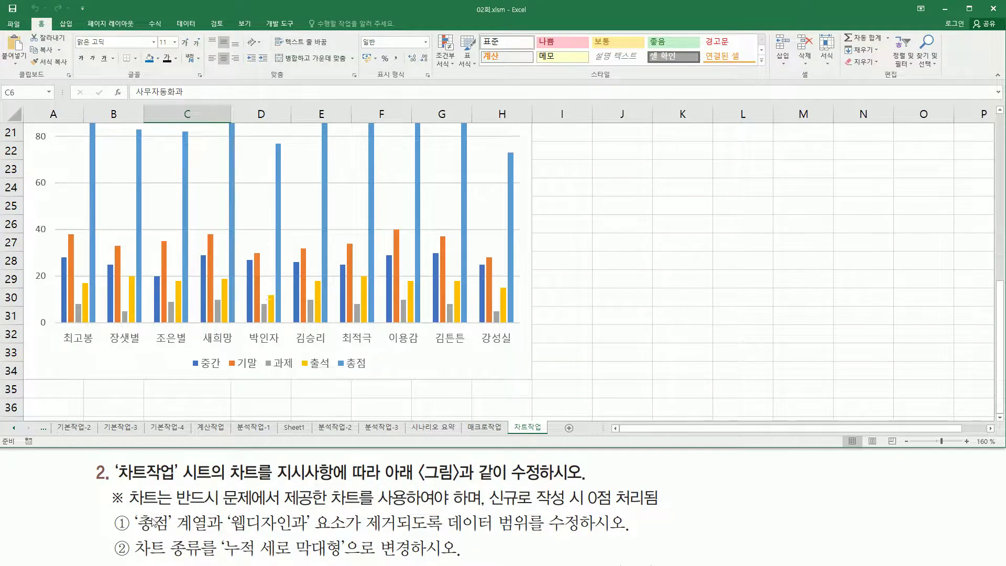
mouse_move(123, 509)
mouse_down()
mouse_move(425, 515)
mouse_move(483, 509)
mouse_move(491, 493)
mouse_move(580, 519)
mouse_move(669, 516)
mouse_up()
key(Escape)
click(1000, 110)
click(1000, 110)
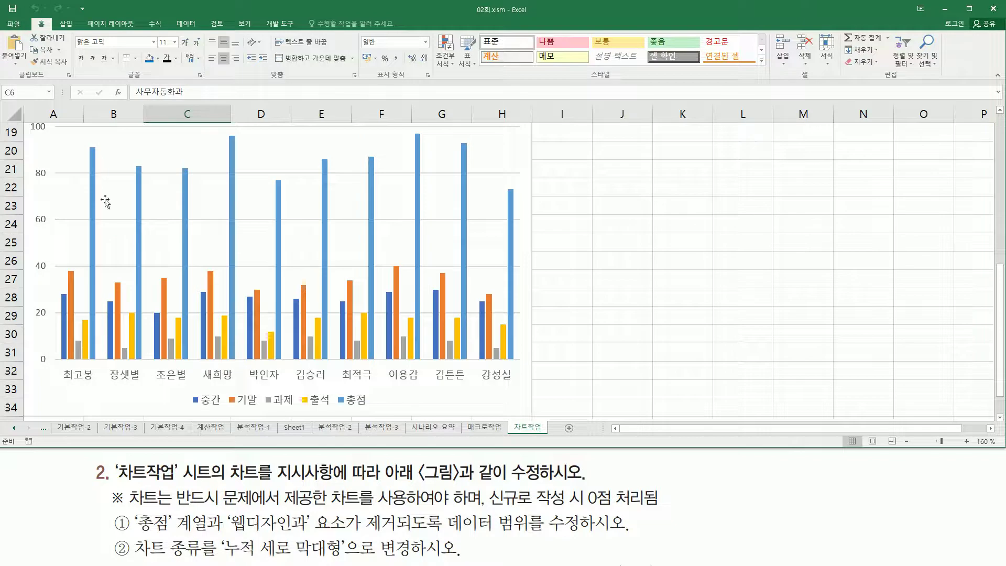
mouse_move(184, 194)
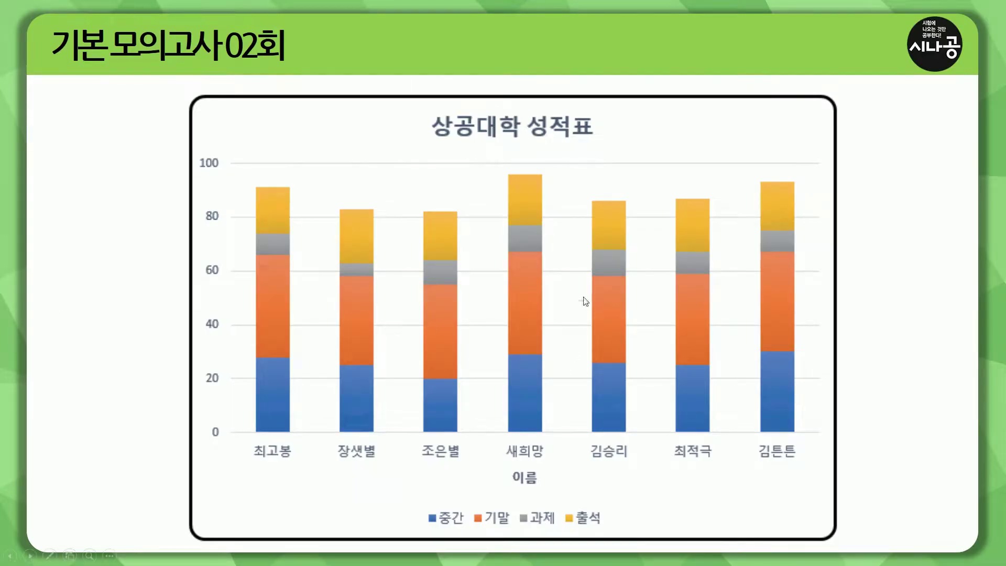
drag(428, 113, 598, 140)
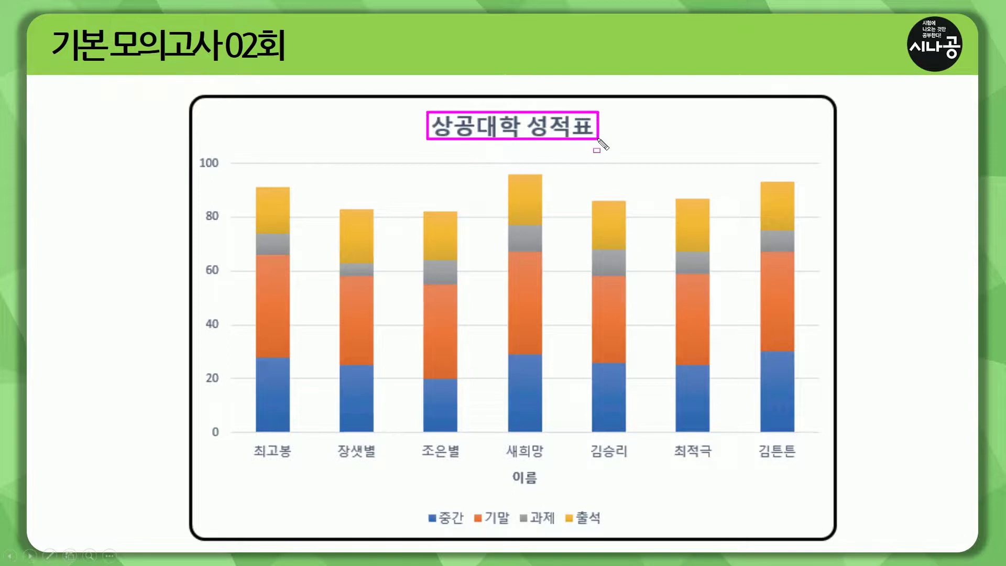
drag(425, 506, 606, 533)
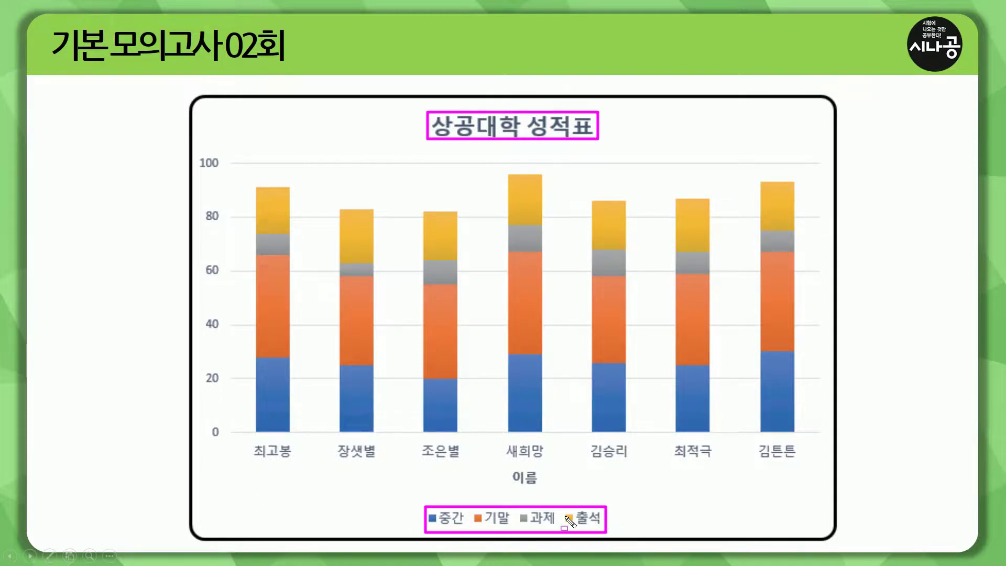
drag(509, 468, 549, 490)
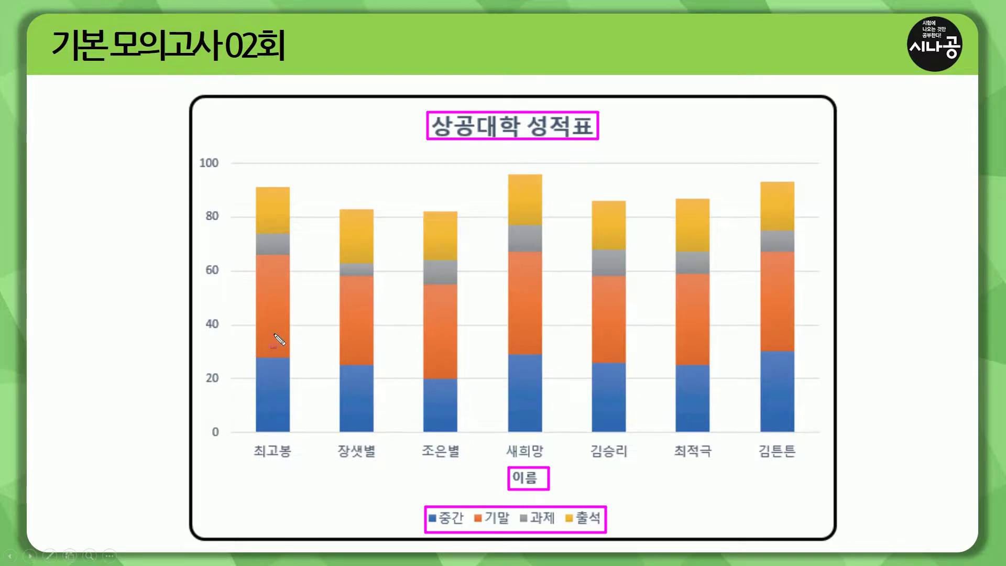
key(Escape)
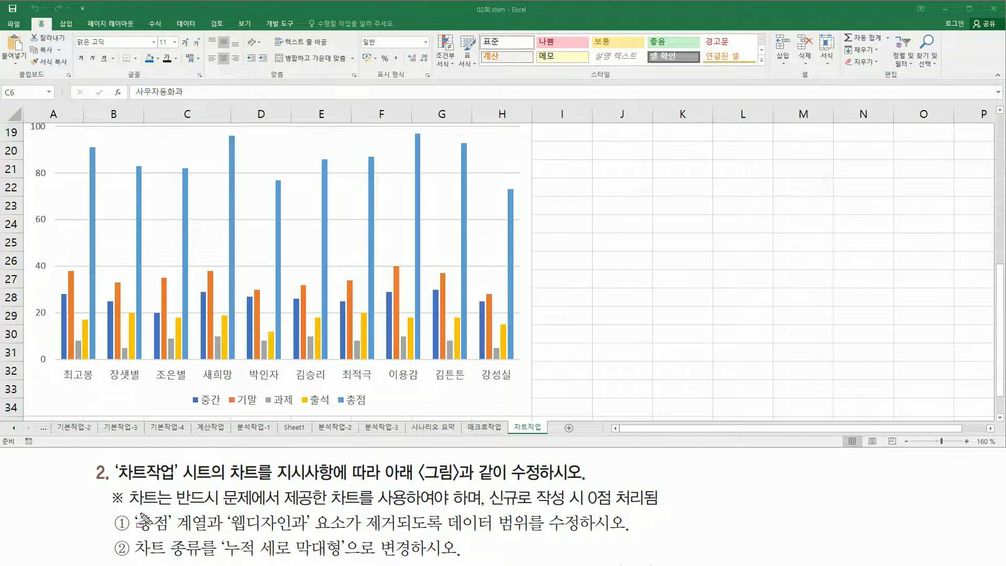
mouse_move(131, 513)
mouse_down()
mouse_move(166, 535)
mouse_move(212, 535)
mouse_up()
drag(336, 390, 380, 410)
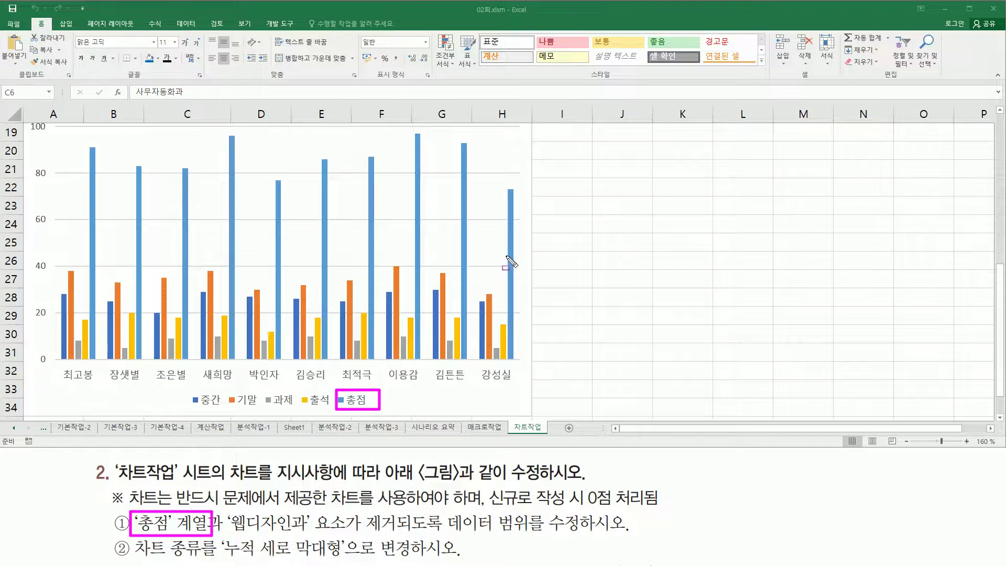
drag(233, 534, 308, 534)
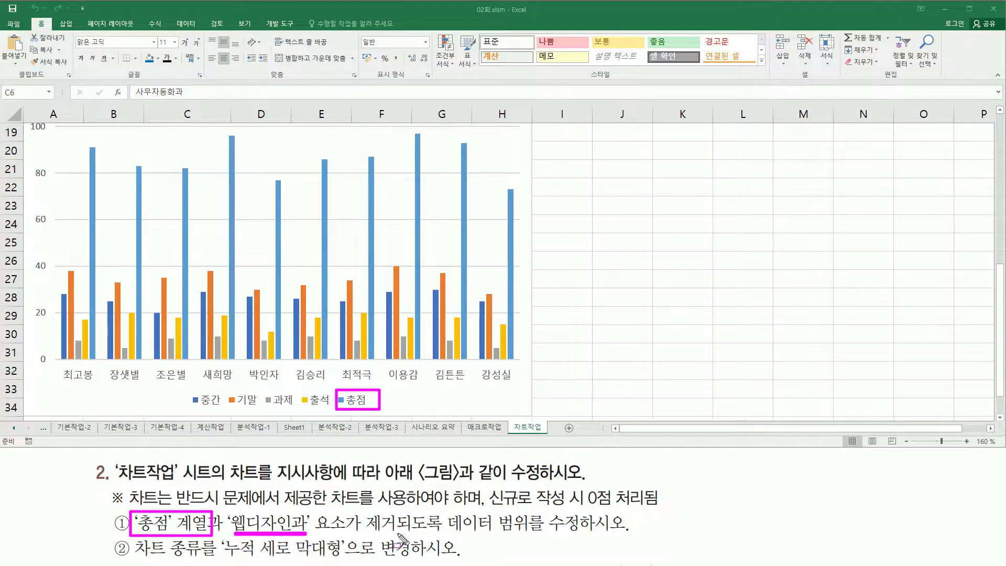
mouse_move(449, 535)
mouse_down()
mouse_move(591, 534)
mouse_move(445, 532)
mouse_up()
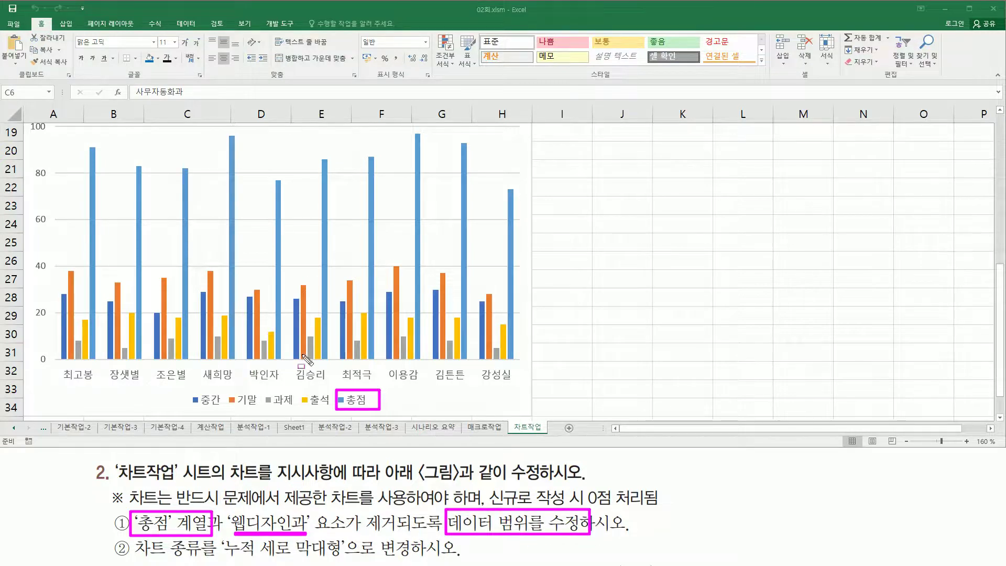
drag(236, 524, 369, 523)
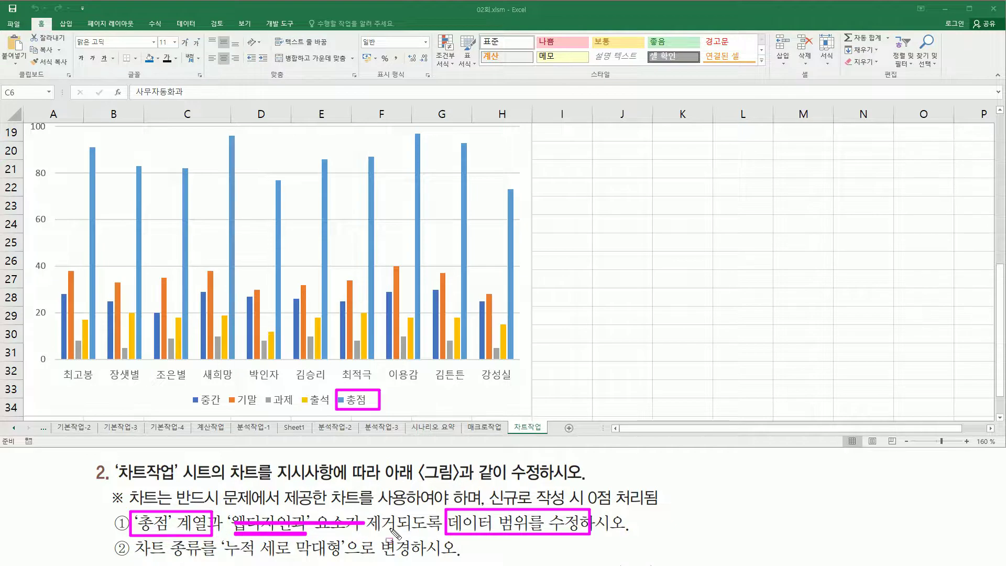
key(Escape)
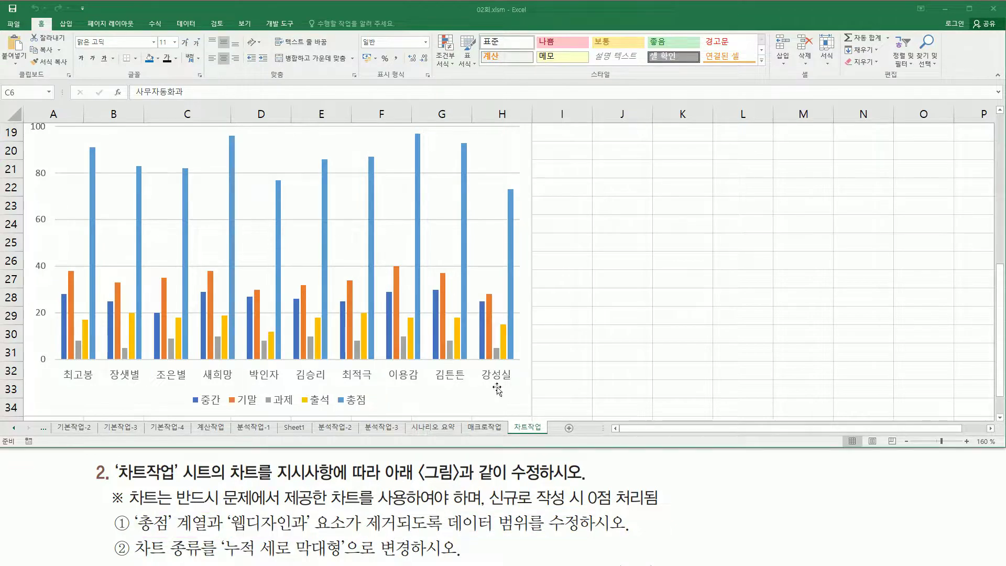
Delete the 총점 series from the chart and undo the deletion.
click(511, 320)
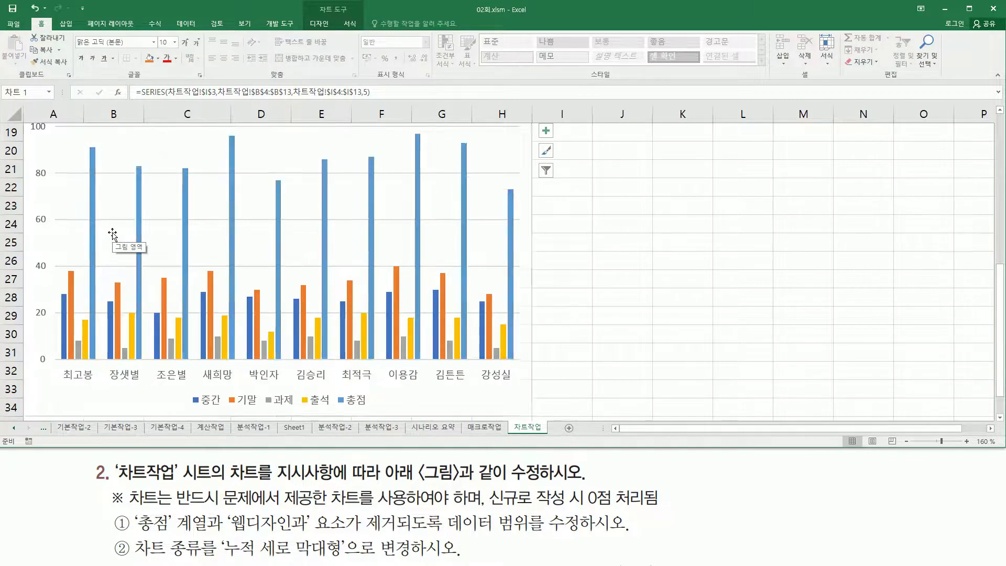
key(Delete)
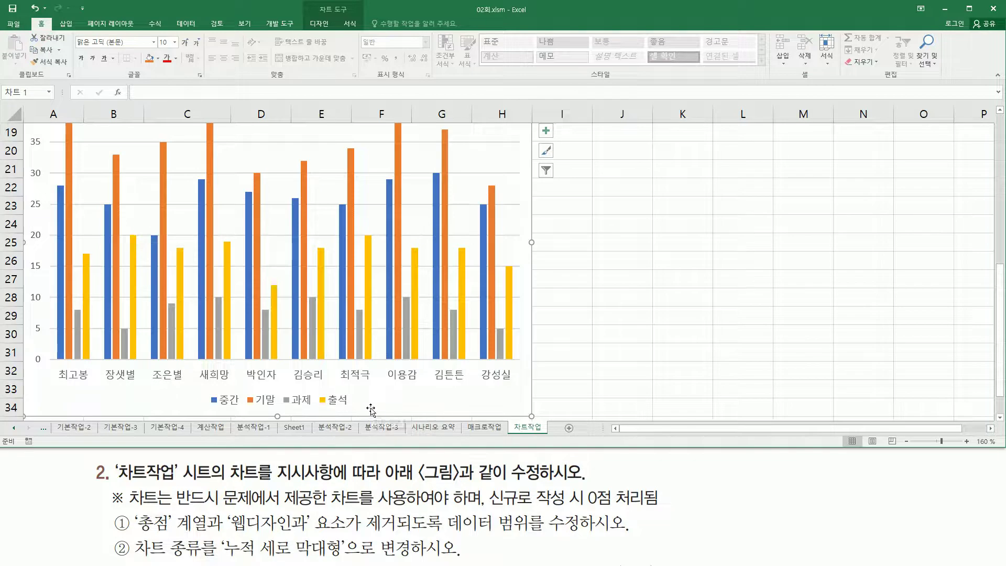
key(ctrl+z)
mouse_move(225, 508)
mouse_down()
mouse_move(309, 534)
mouse_move(439, 533)
mouse_up()
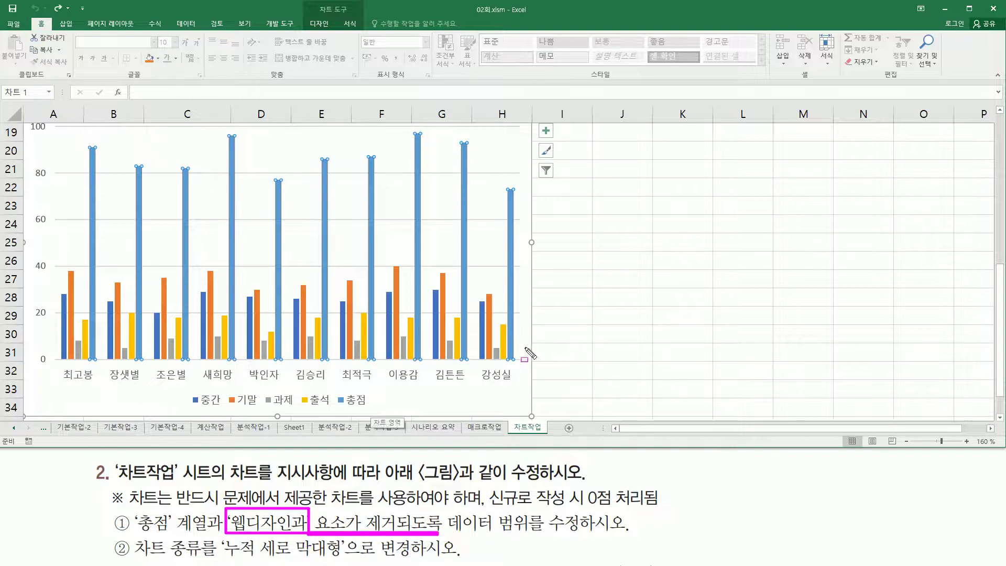
key(Escape)
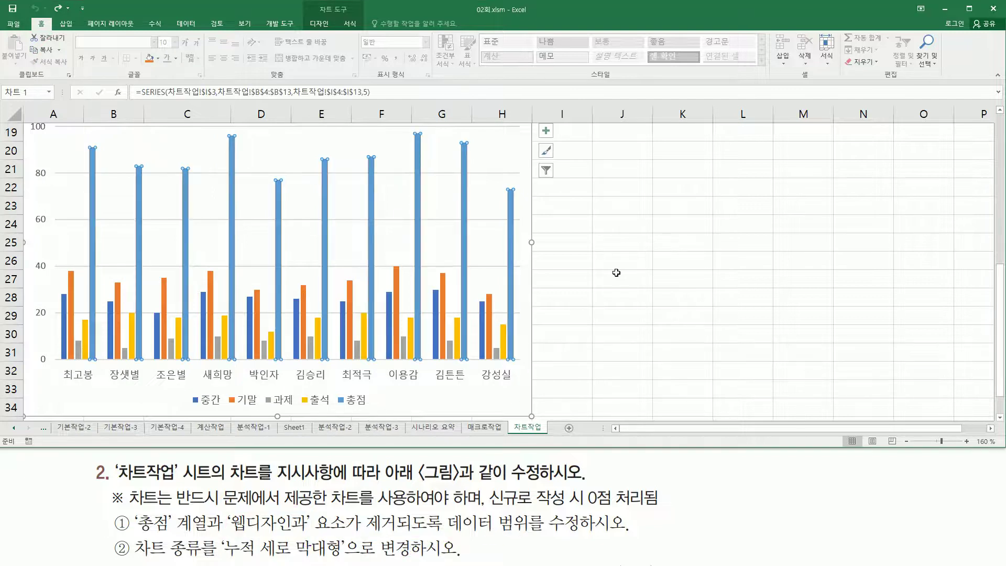
Select the whole chart and view its source data ranges in the score table.
scroll(617, 273, up, 6)
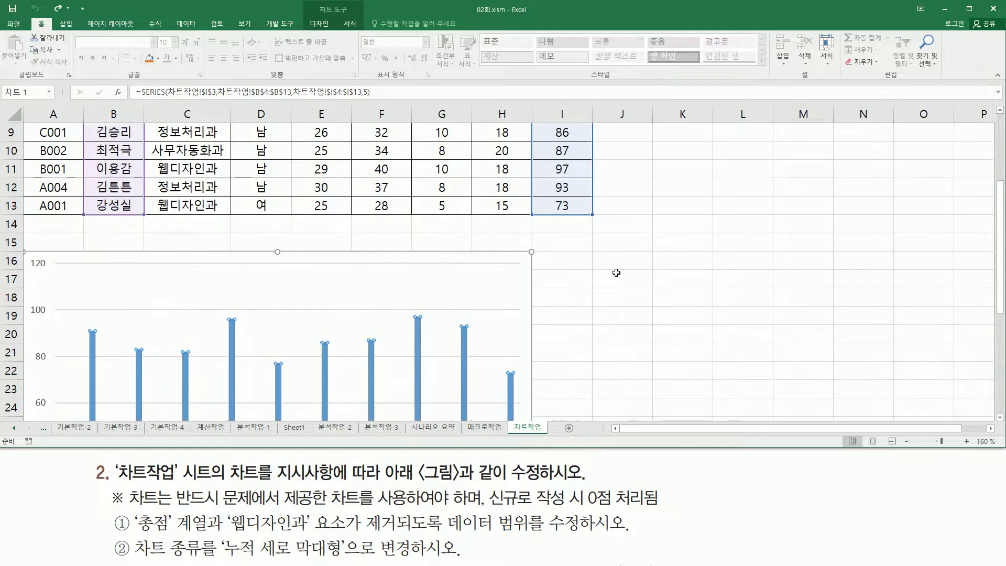
scroll(514, 328, down, 3)
click(523, 222)
scroll(537, 312, up, 3)
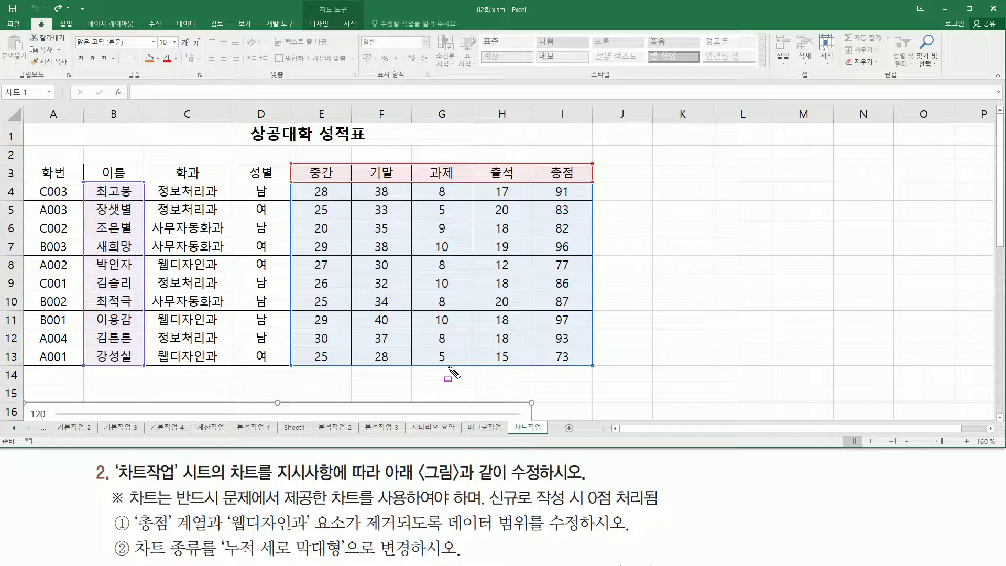
drag(137, 535, 306, 536)
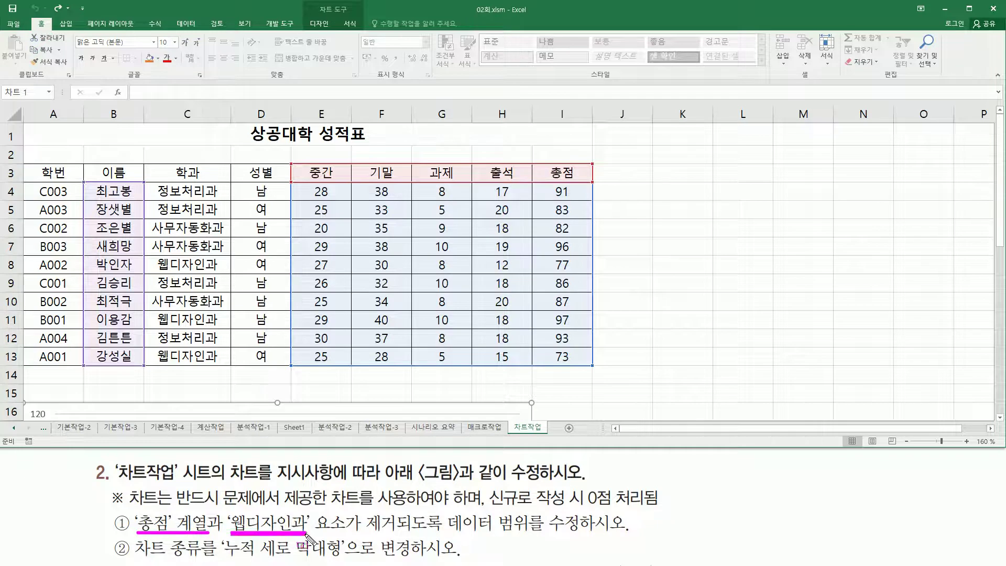
mouse_move(154, 272)
mouse_down()
mouse_move(209, 273)
mouse_move(153, 273)
mouse_up()
mouse_move(173, 313)
mouse_down()
mouse_move(157, 314)
mouse_move(173, 328)
mouse_move(214, 328)
mouse_move(162, 361)
mouse_move(212, 364)
mouse_move(211, 349)
mouse_up()
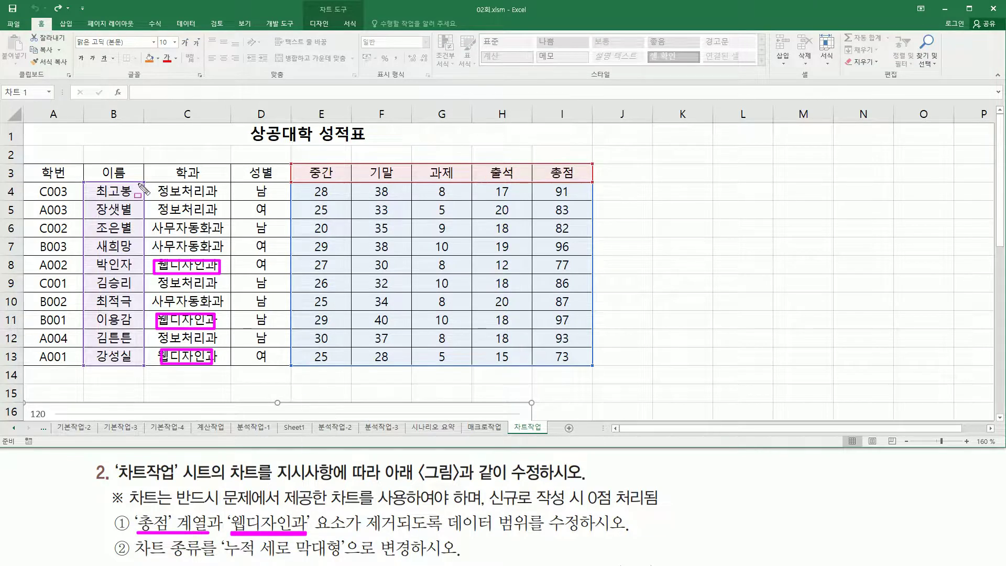
mouse_move(95, 164)
mouse_down()
mouse_move(93, 207)
mouse_move(126, 253)
mouse_move(140, 253)
mouse_up()
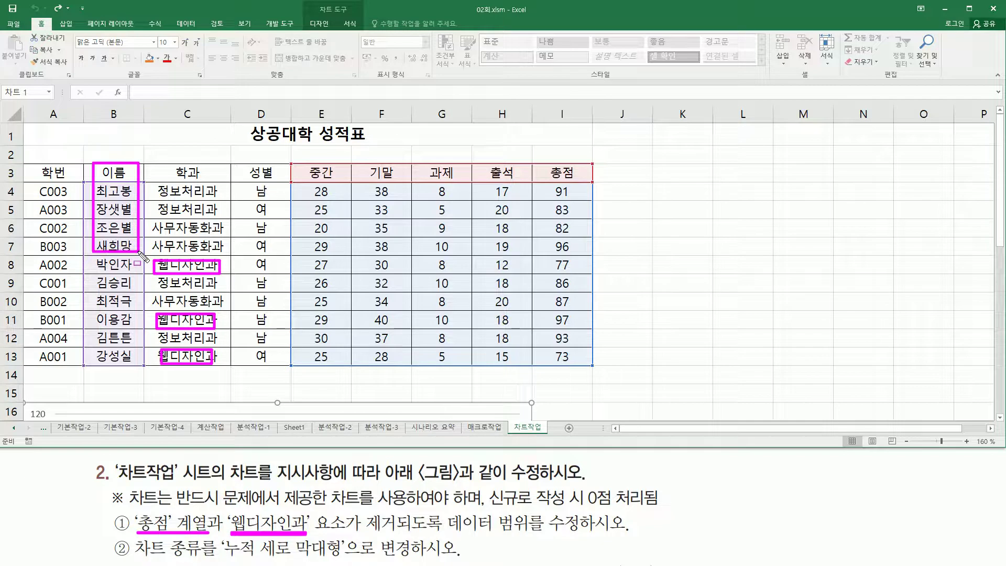
drag(96, 280, 136, 307)
drag(94, 332, 132, 348)
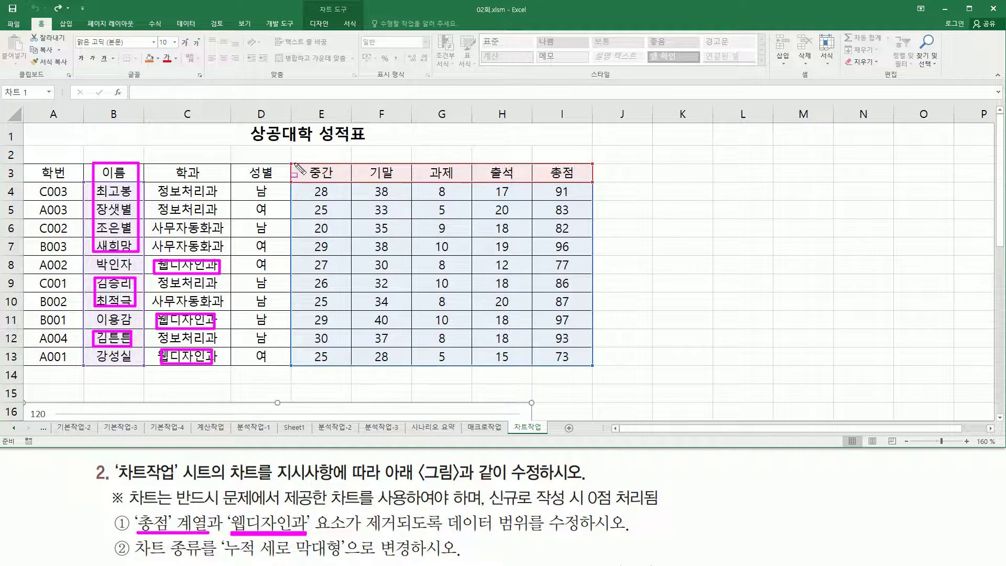
mouse_move(296, 167)
mouse_down()
mouse_move(474, 253)
mouse_move(527, 258)
mouse_up()
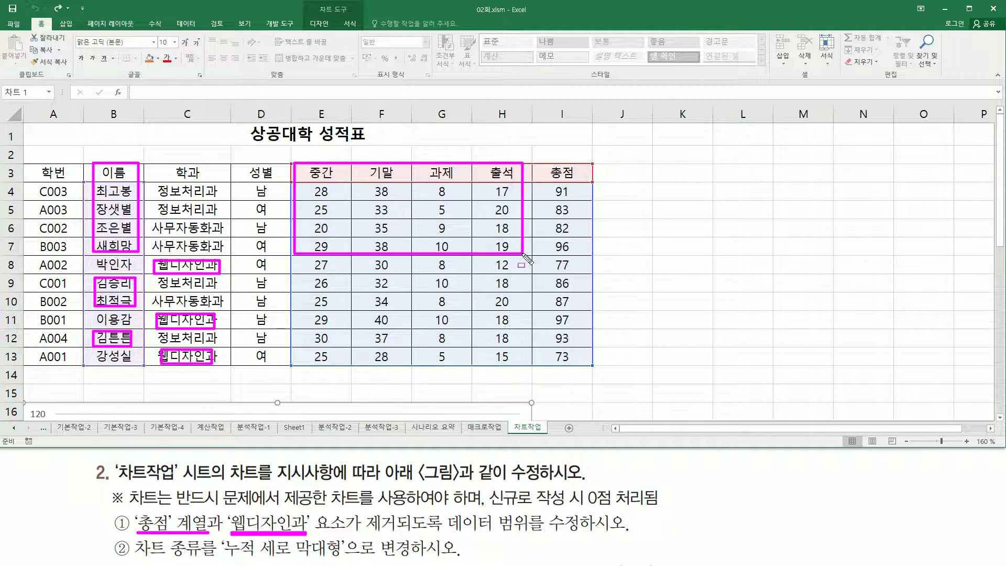
mouse_move(303, 275)
mouse_down()
mouse_move(312, 298)
mouse_move(525, 310)
mouse_up()
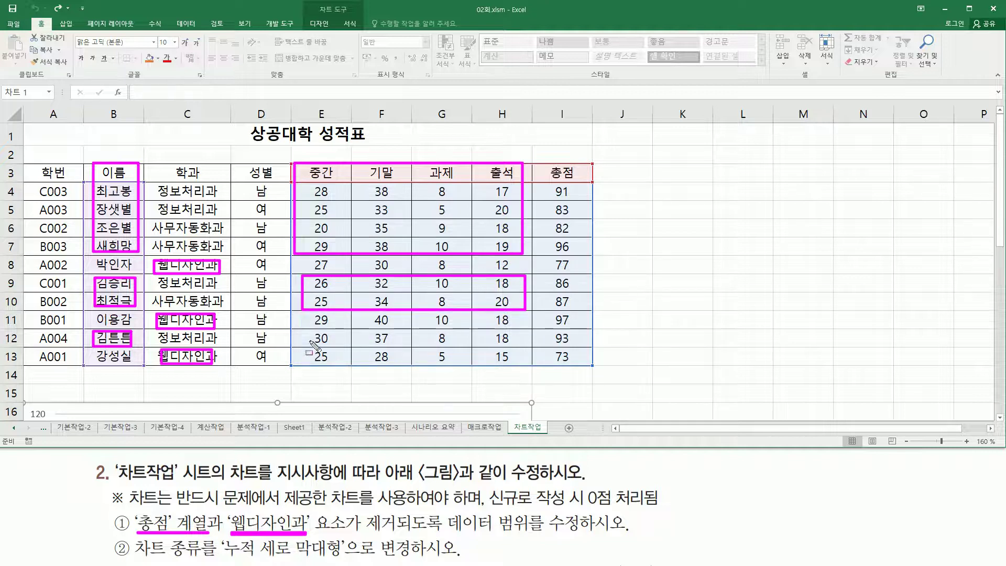
mouse_move(309, 332)
mouse_down()
mouse_move(502, 346)
mouse_move(525, 336)
mouse_move(525, 348)
mouse_up()
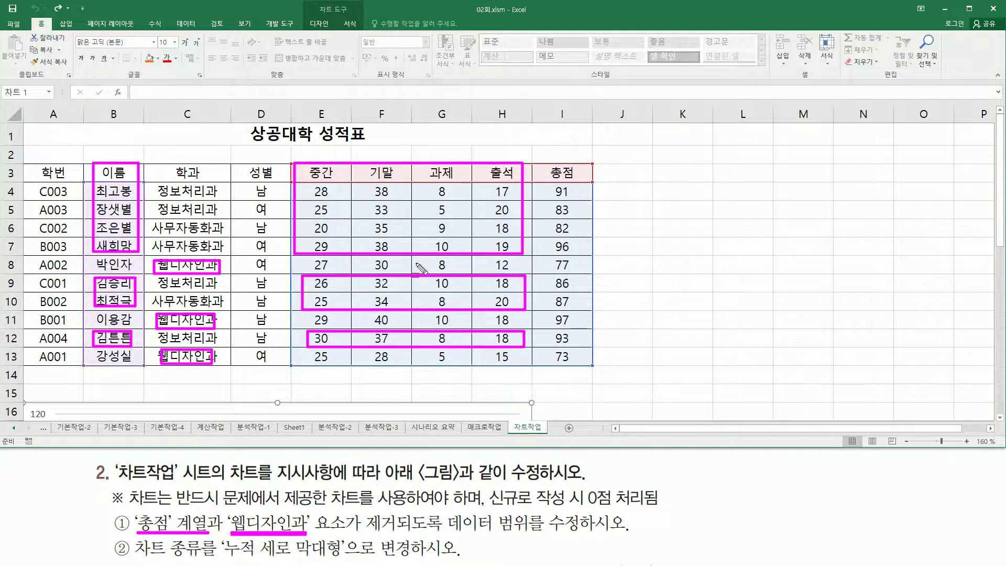
key(Escape)
Open the data source settings for the whole chart, move the dialog clear of the score table, and start reselecting the chart data range.
scroll(523, 229, down, 4)
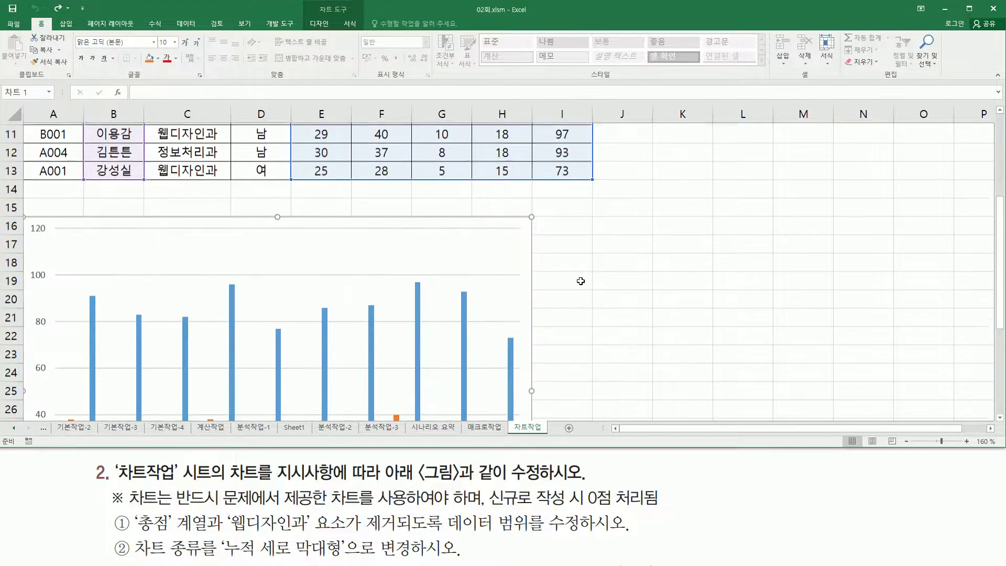
right_click(522, 225)
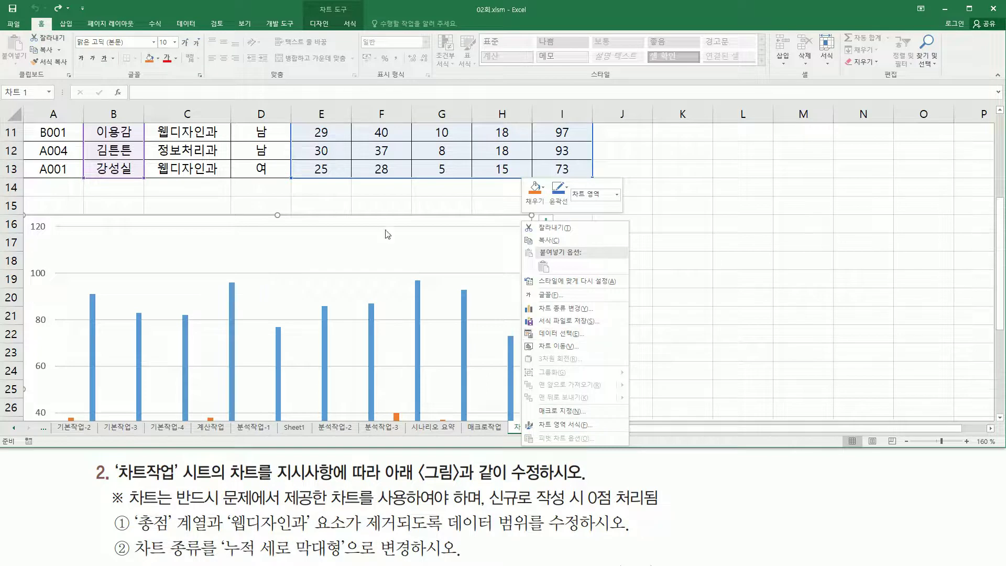
click(397, 220)
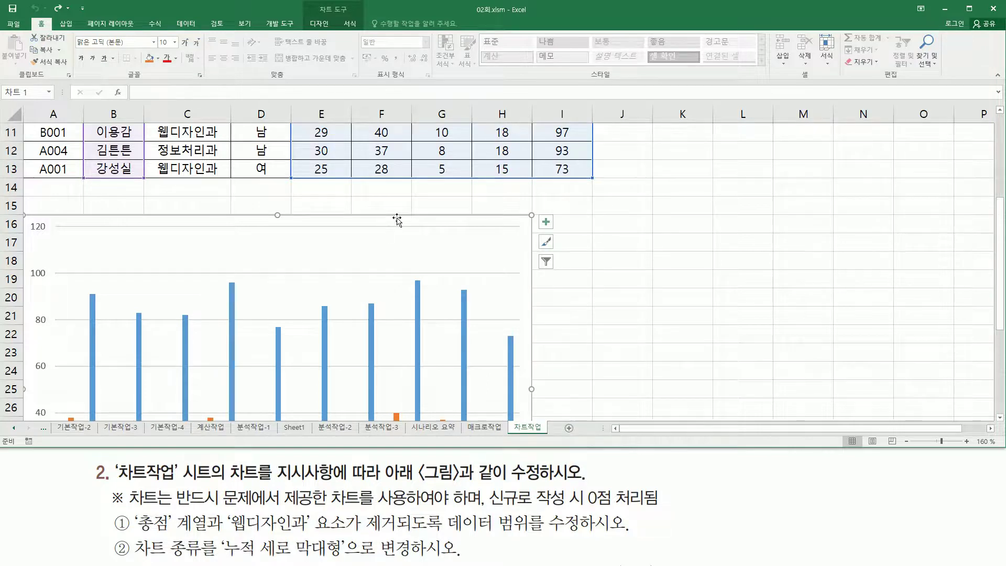
click(322, 25)
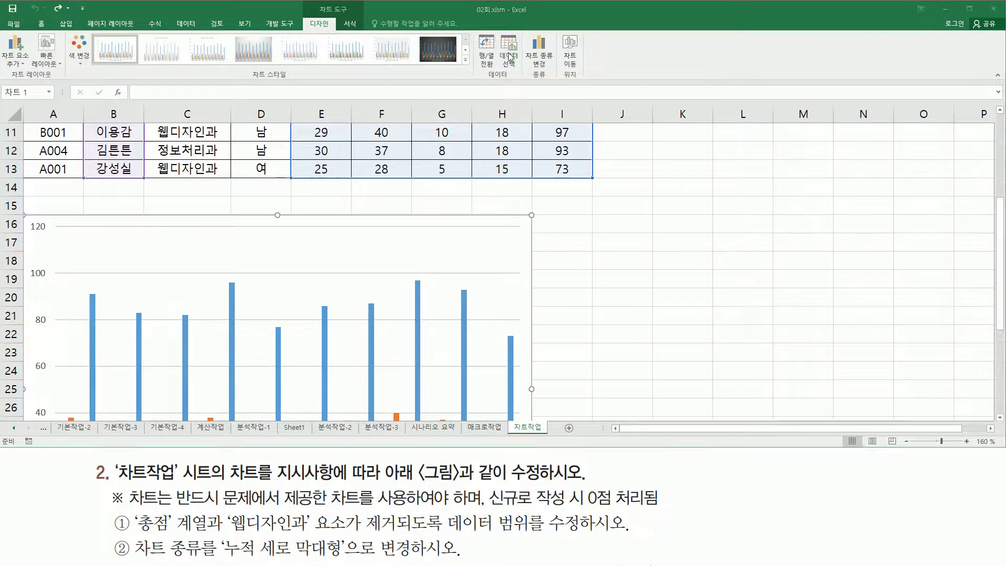
click(509, 55)
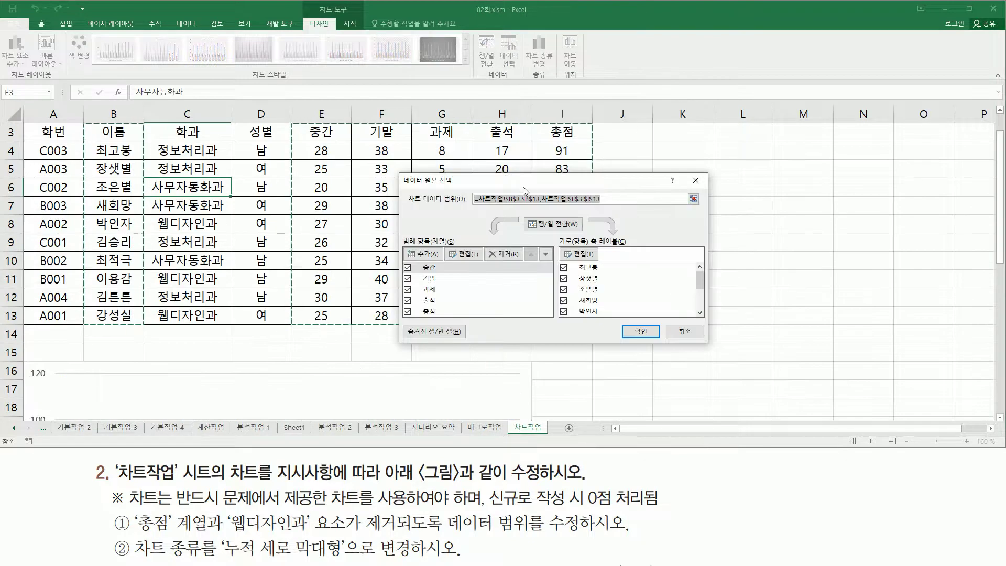
drag(531, 187, 744, 160)
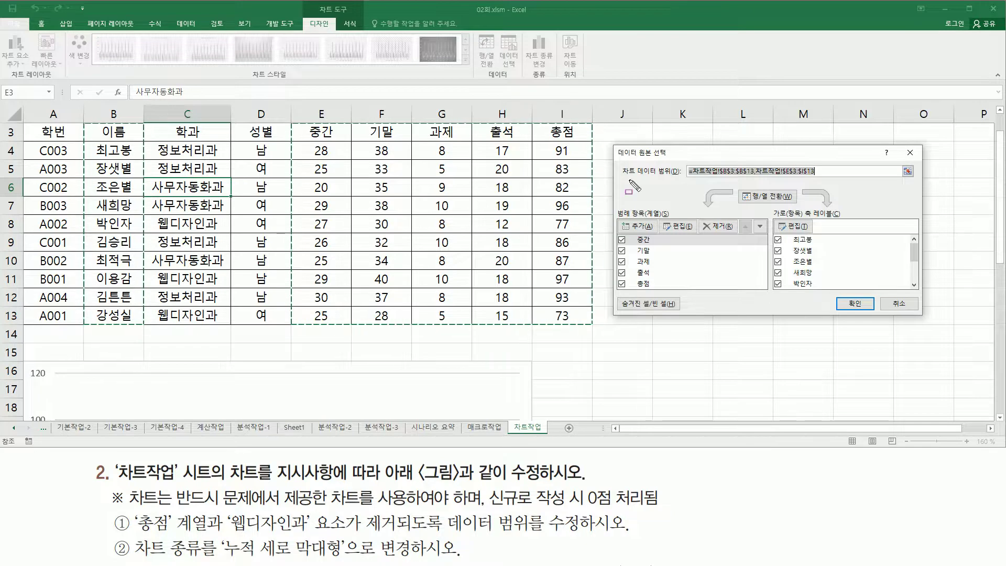
mouse_move(622, 178)
mouse_down()
mouse_move(896, 178)
mouse_move(915, 164)
mouse_move(917, 184)
mouse_up()
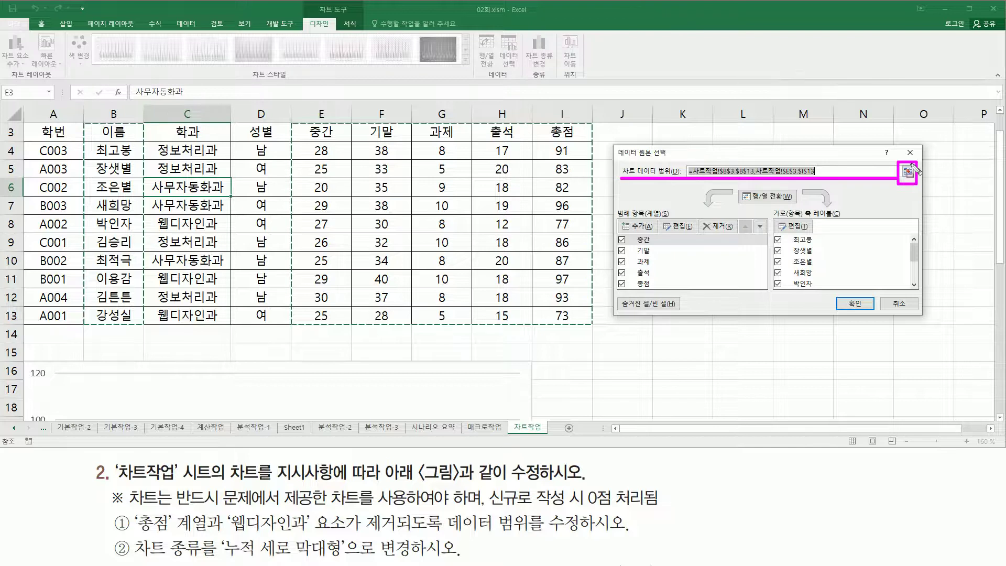
key(Escape)
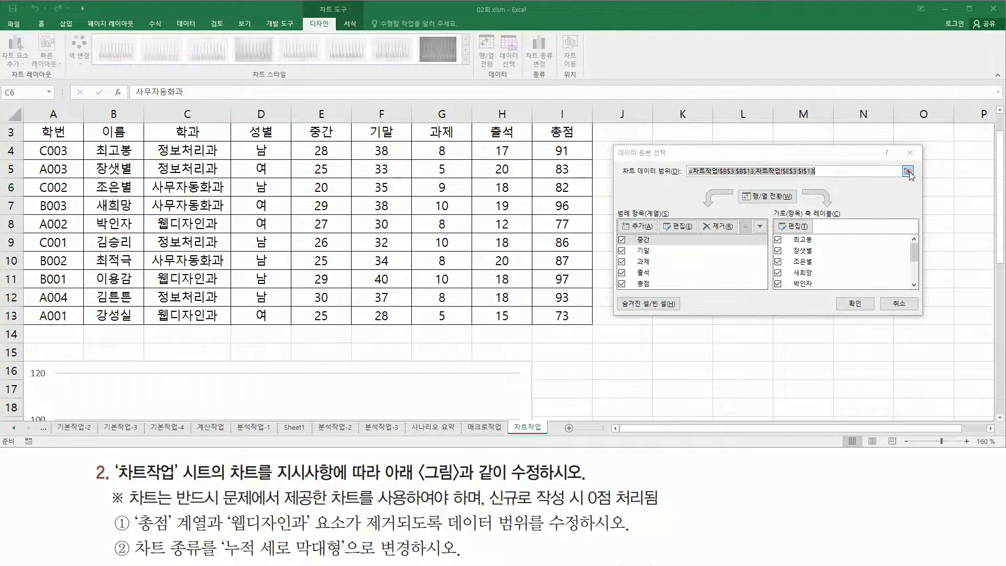
click(909, 171)
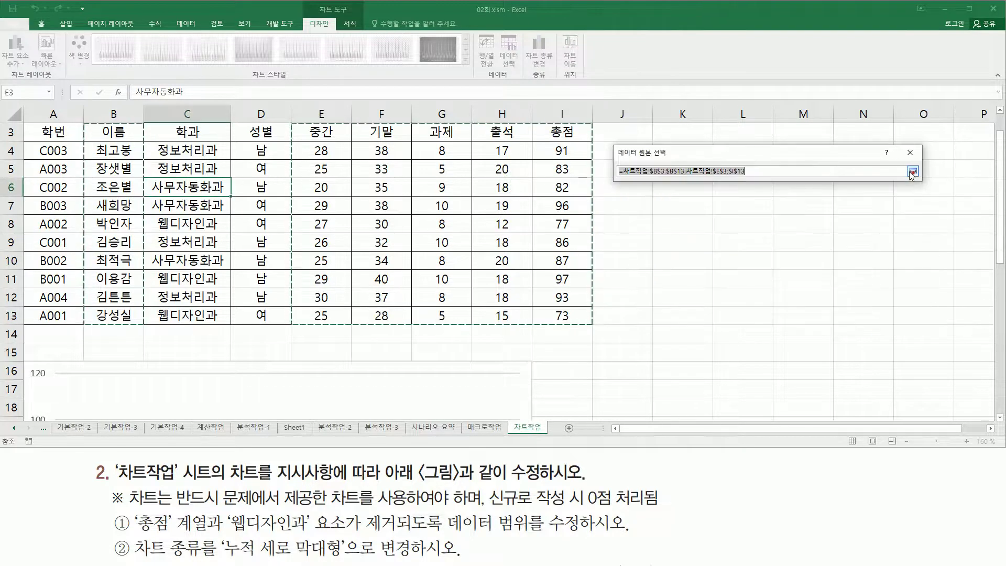
Select the name cells B3:B7, B9:B10 and B12 as the first part of the chart data range, skipping the 웹디자인과 rows.
click(126, 132)
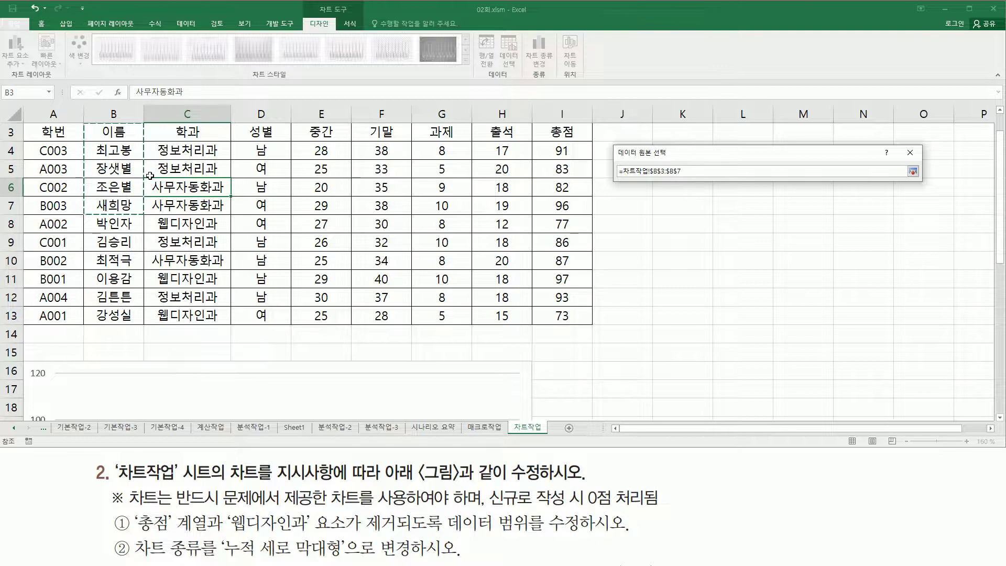
ctrl+click(125, 244)
drag(124, 244, 126, 260)
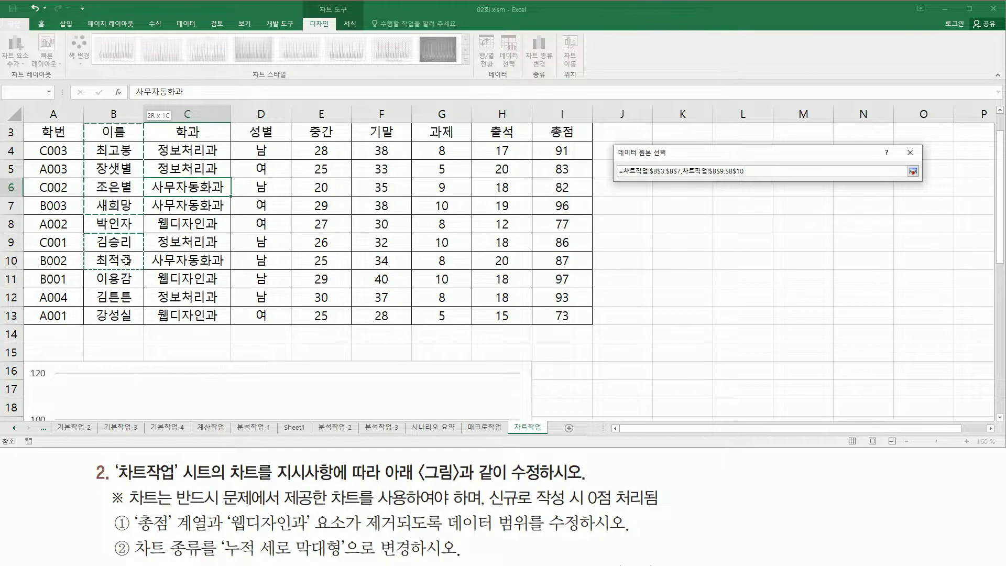
ctrl+click(126, 299)
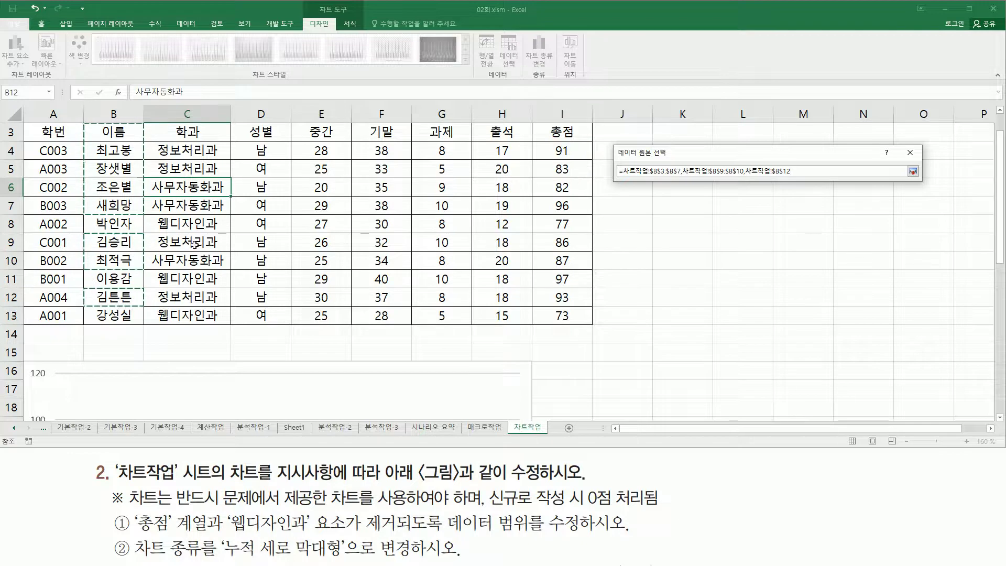
Add E3:H7, E9:H10 and E12:H12 to the chart data range, excluding the 총점 column, and apply the new data source.
drag(302, 131, 477, 217)
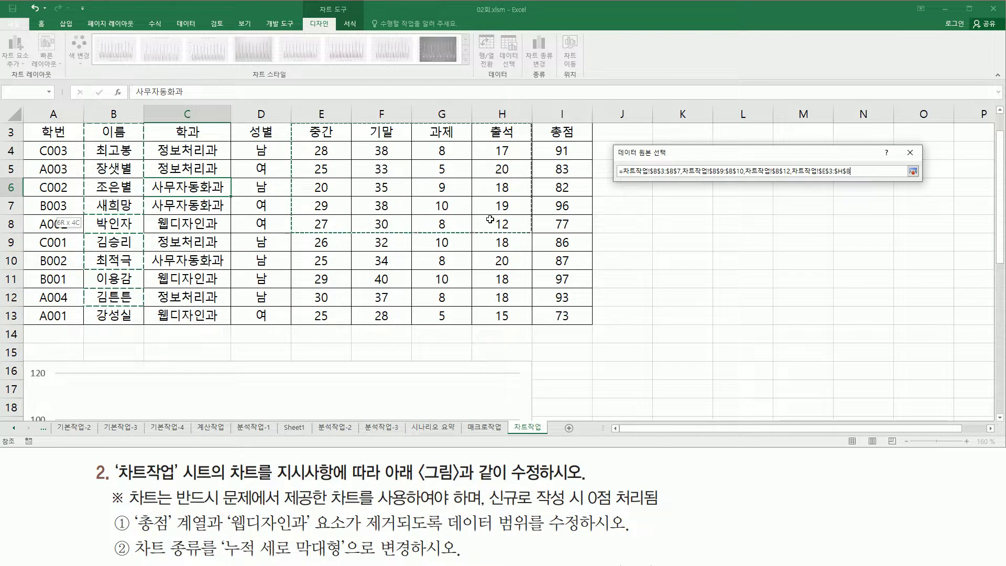
drag(574, 212, 524, 211)
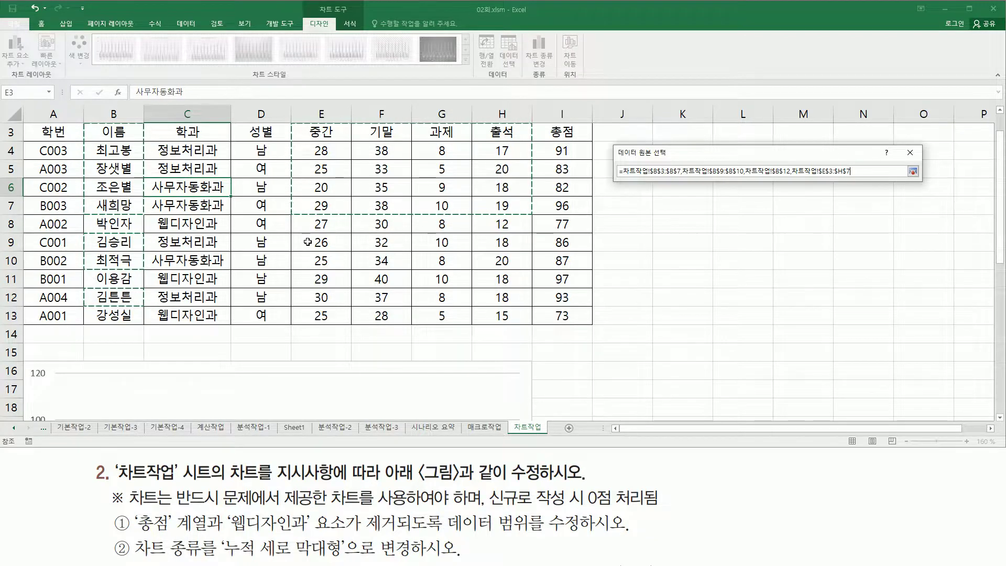
drag(308, 242, 494, 265)
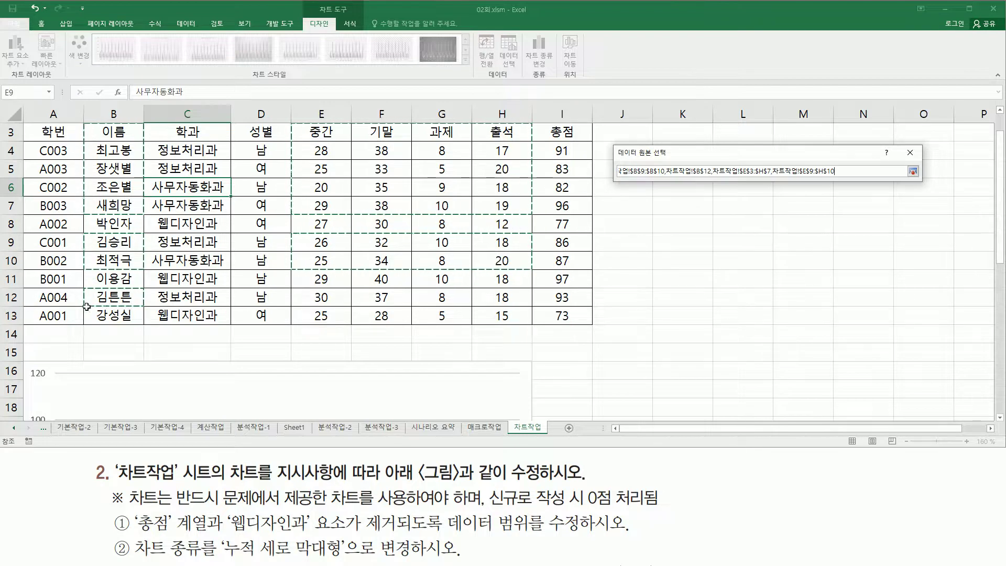
drag(311, 294, 518, 297)
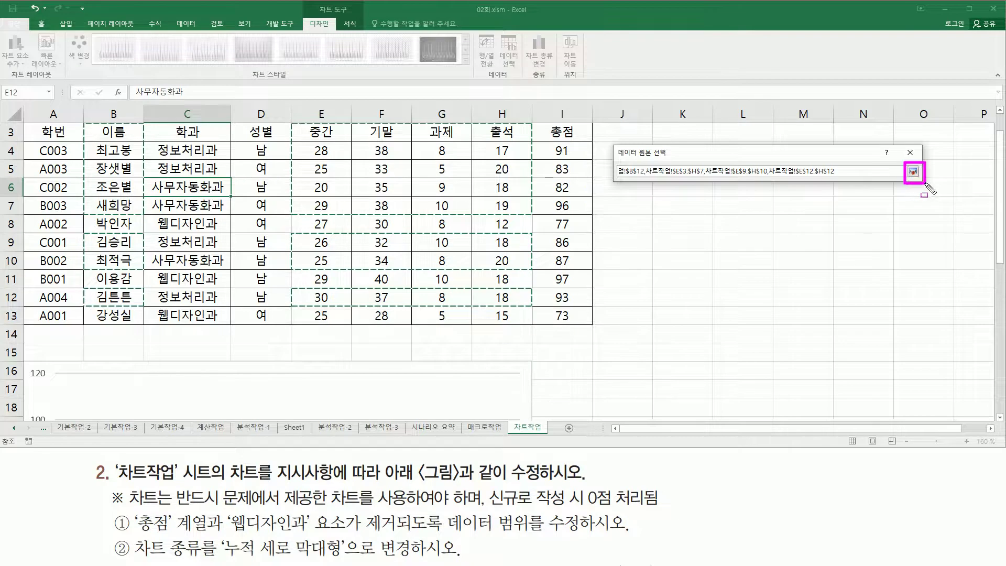
click(913, 172)
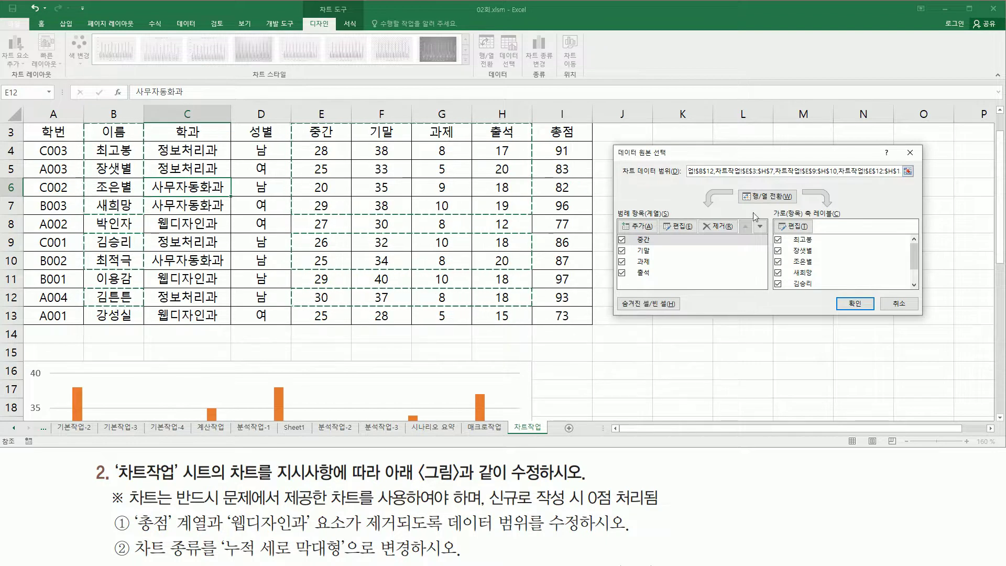
click(856, 304)
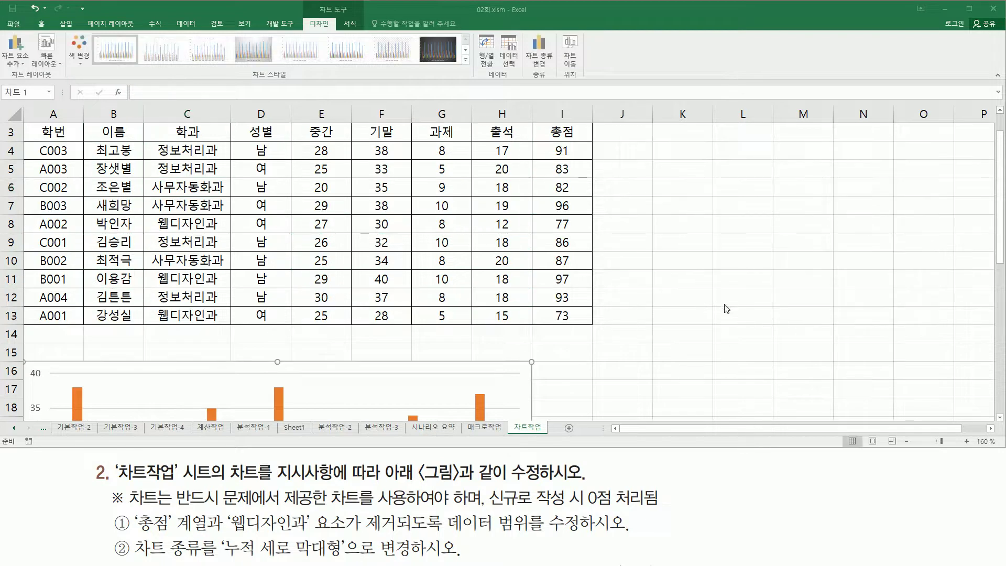
Check the category names and legend entries of the updated column chart against the data range instruction.
scroll(676, 290, down, 7)
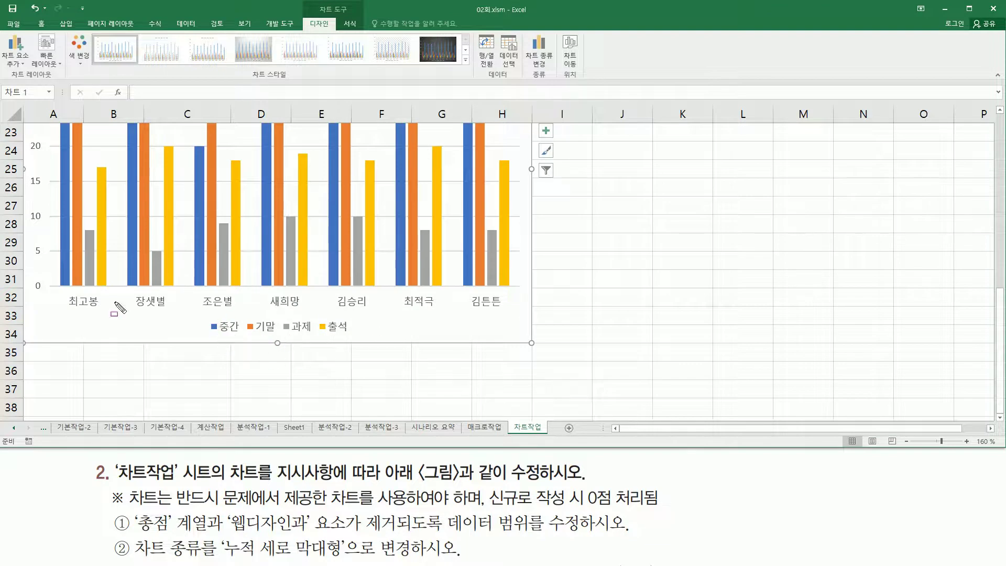
mouse_move(63, 290)
mouse_down()
mouse_move(372, 323)
mouse_move(516, 314)
mouse_up()
key(Escape)
mouse_move(134, 533)
mouse_down()
mouse_move(188, 560)
mouse_move(354, 558)
mouse_up()
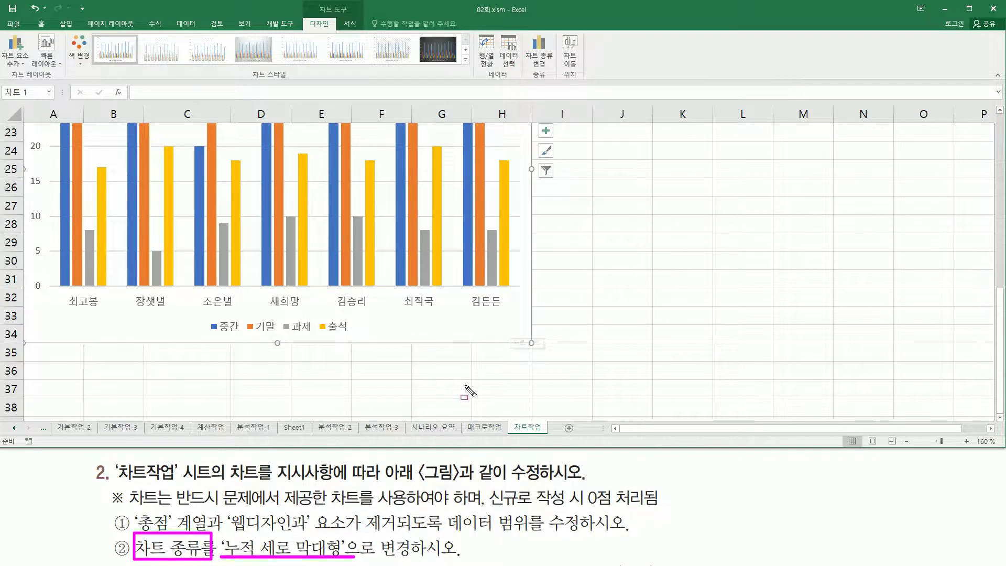
key(Escape)
click(518, 319)
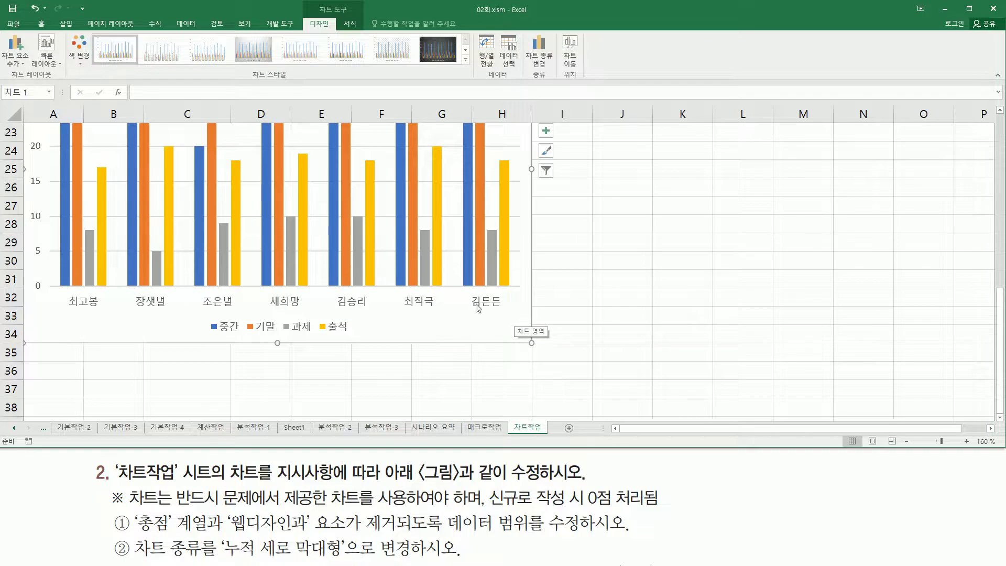
mouse_move(317, 2)
mouse_down()
mouse_move(353, 15)
mouse_move(332, 31)
mouse_up()
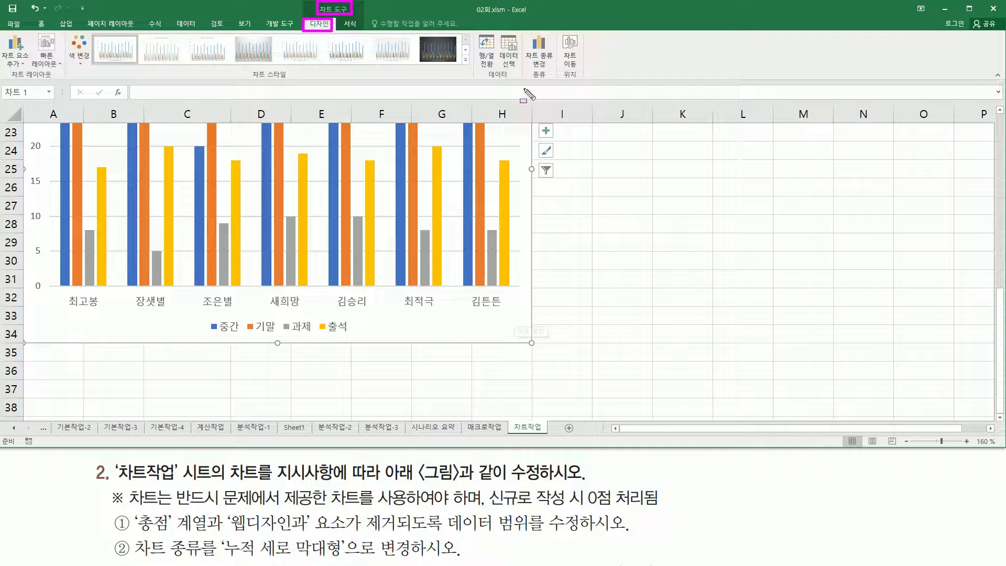
drag(524, 31, 557, 72)
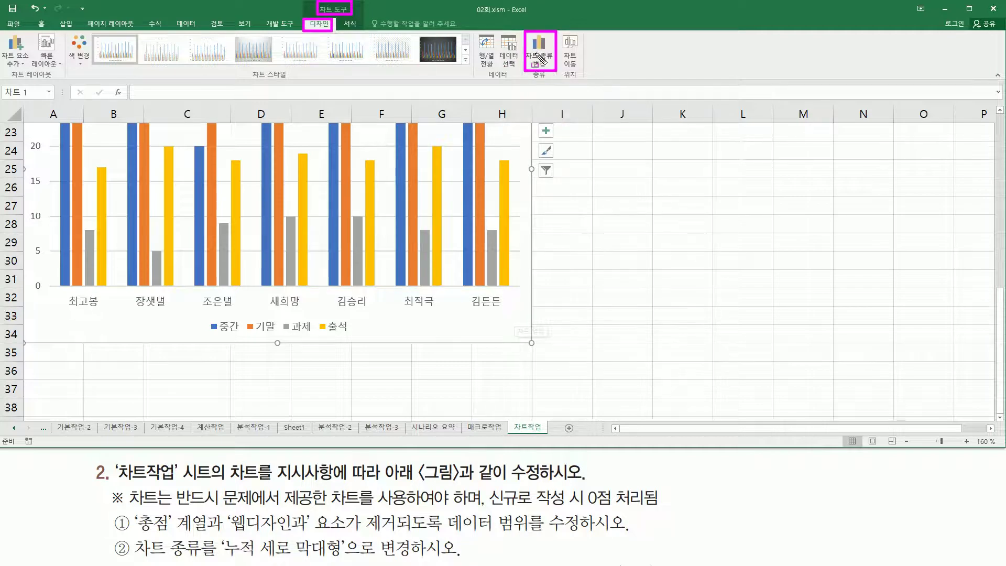
key(Escape)
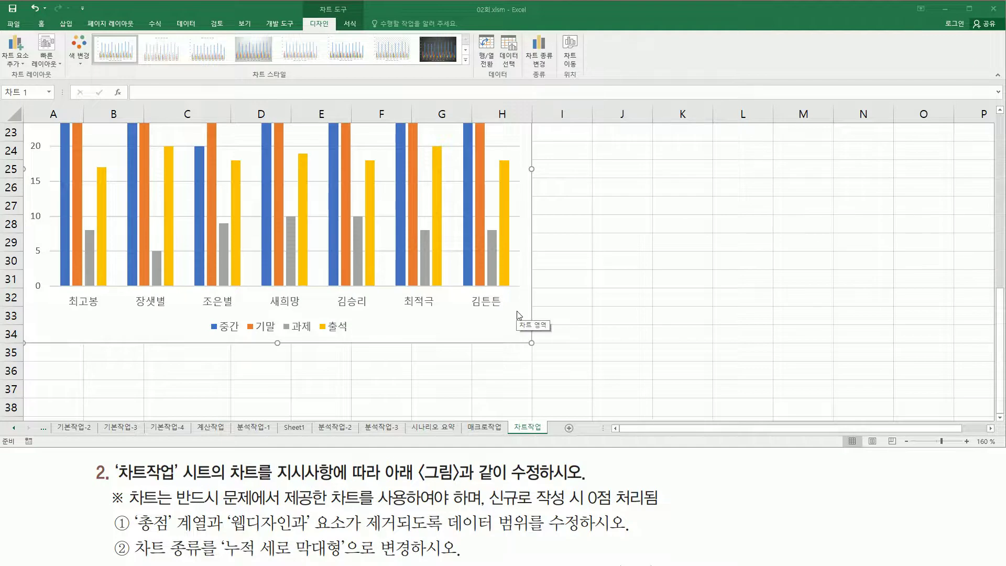
Open the chart type settings for the whole chart.
click(478, 325)
right_click(478, 325)
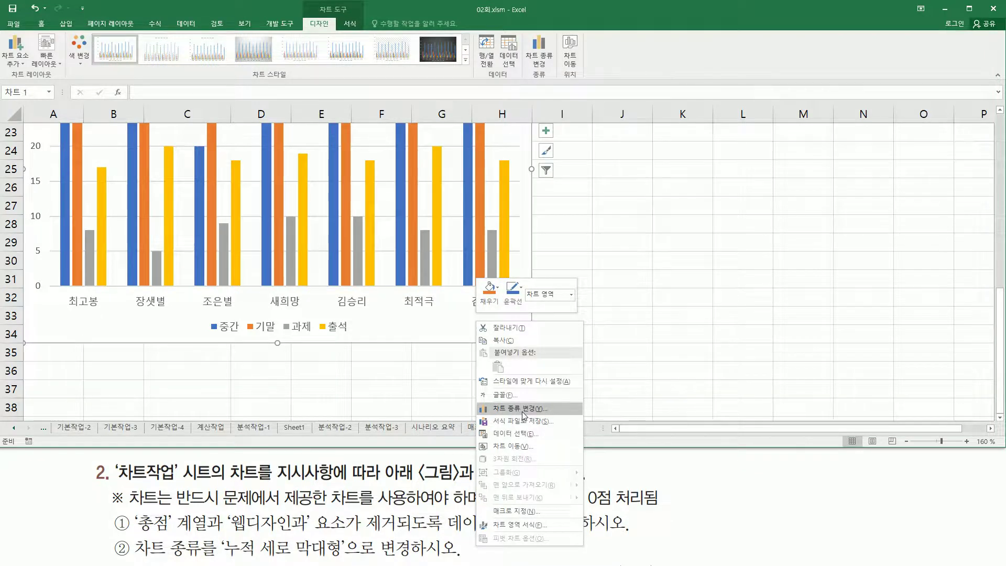
click(524, 414)
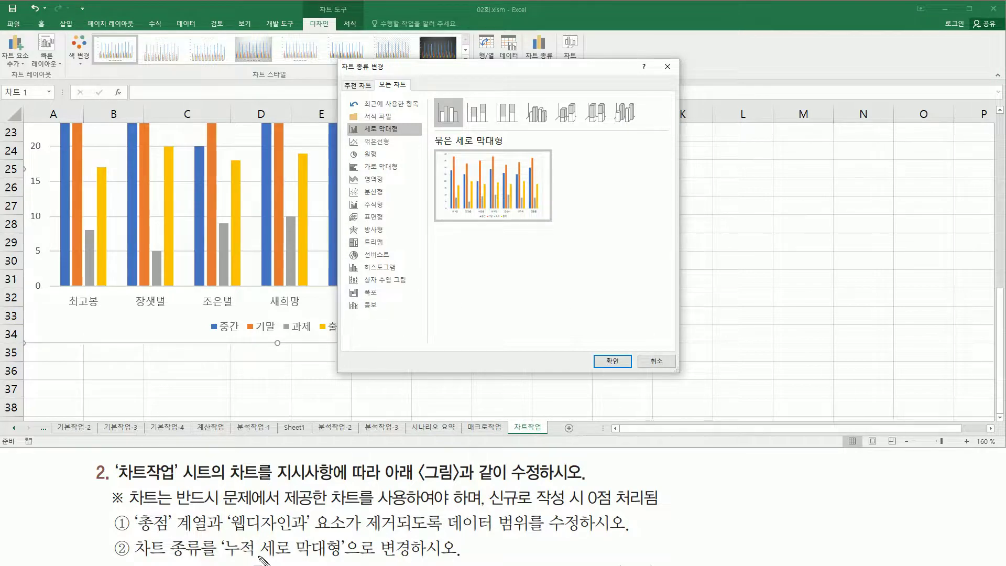
mouse_move(222, 534)
mouse_down()
mouse_move(229, 550)
mouse_move(343, 563)
mouse_up()
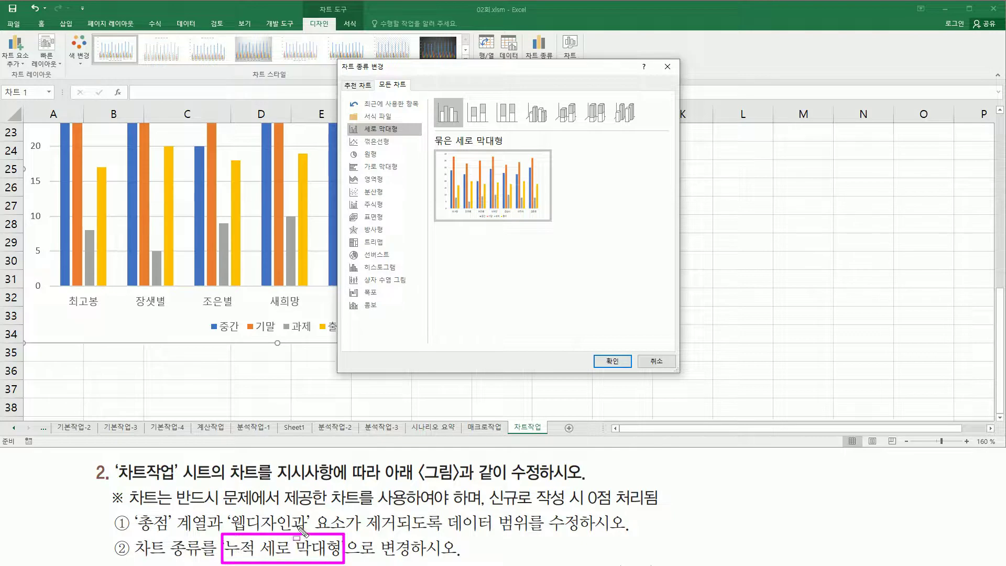
key(Escape)
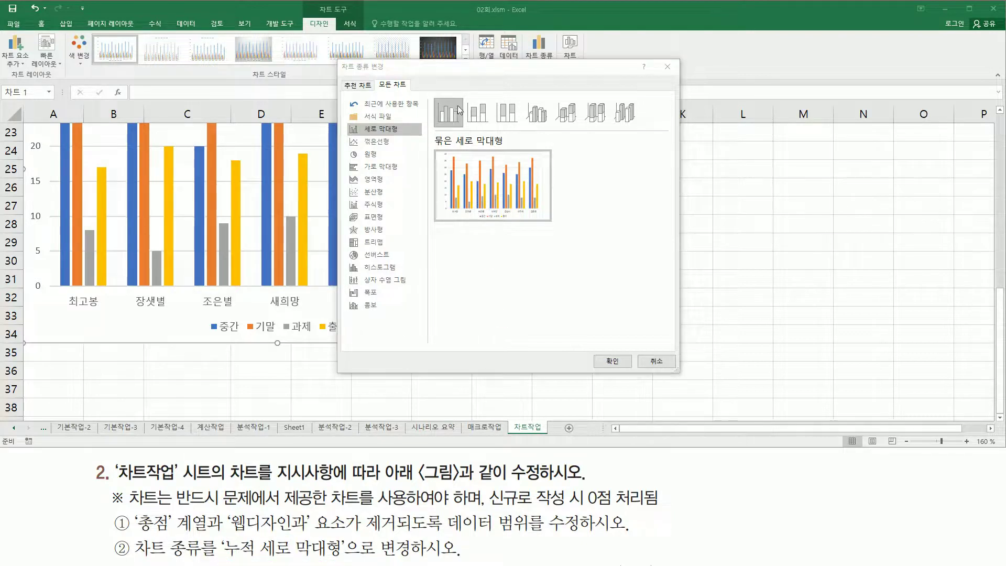
Compare the previews of the column chart subtypes, from 묶은 세로 막대형 through 100% 기준 누적 세로 막대형 to the first 3-D subtype.
click(461, 109)
drag(430, 131, 477, 155)
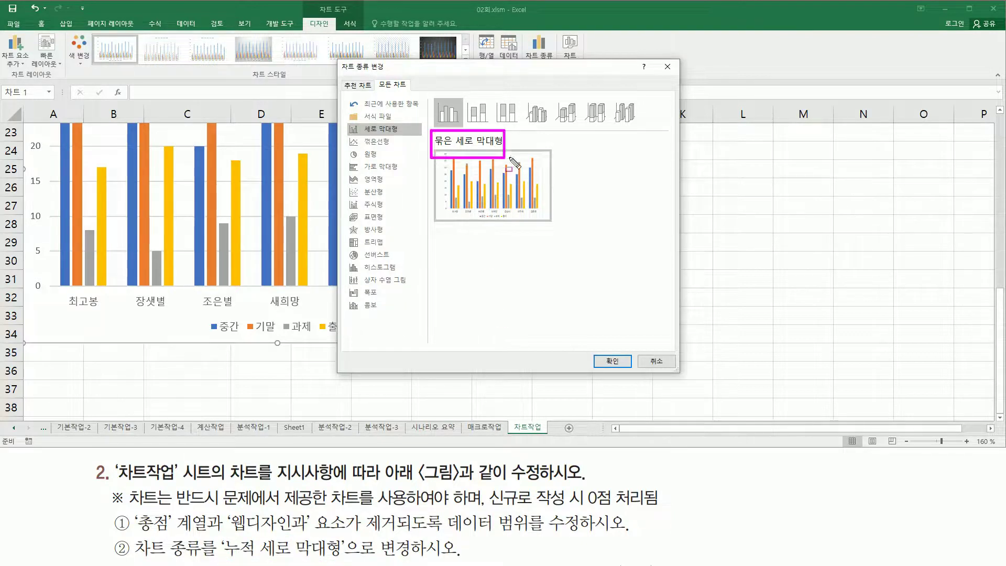
key(Escape)
click(474, 116)
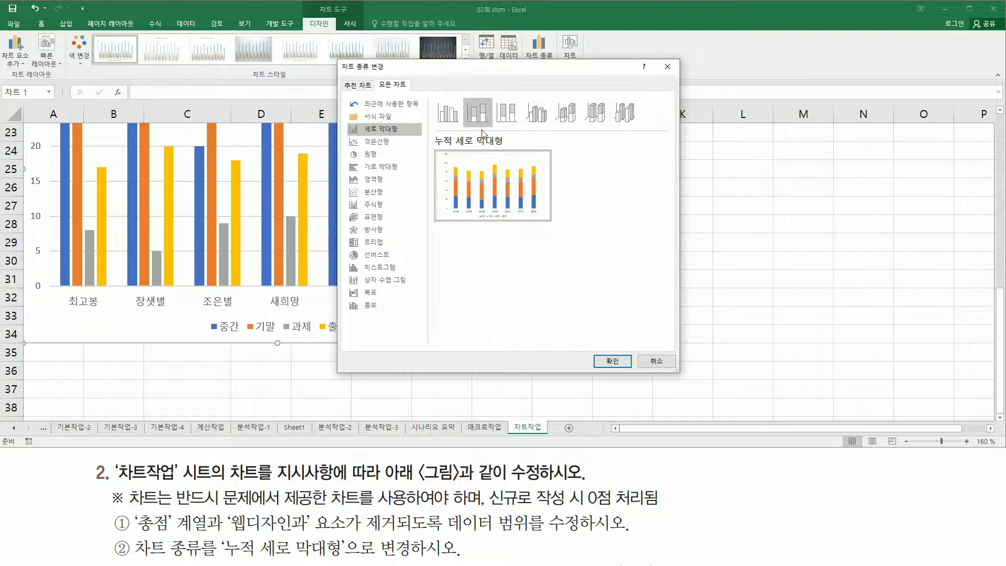
drag(432, 131, 517, 146)
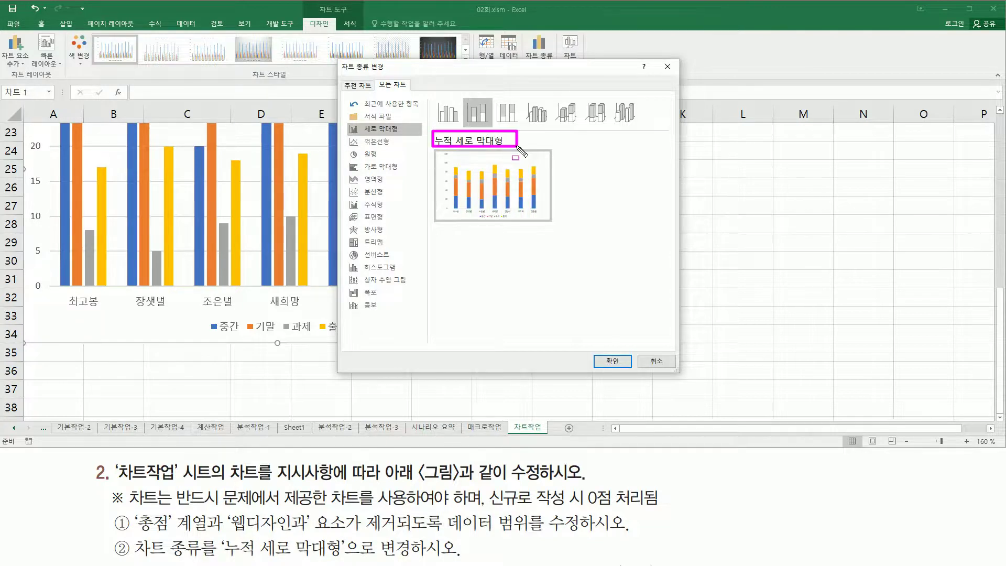
key(Escape)
click(506, 112)
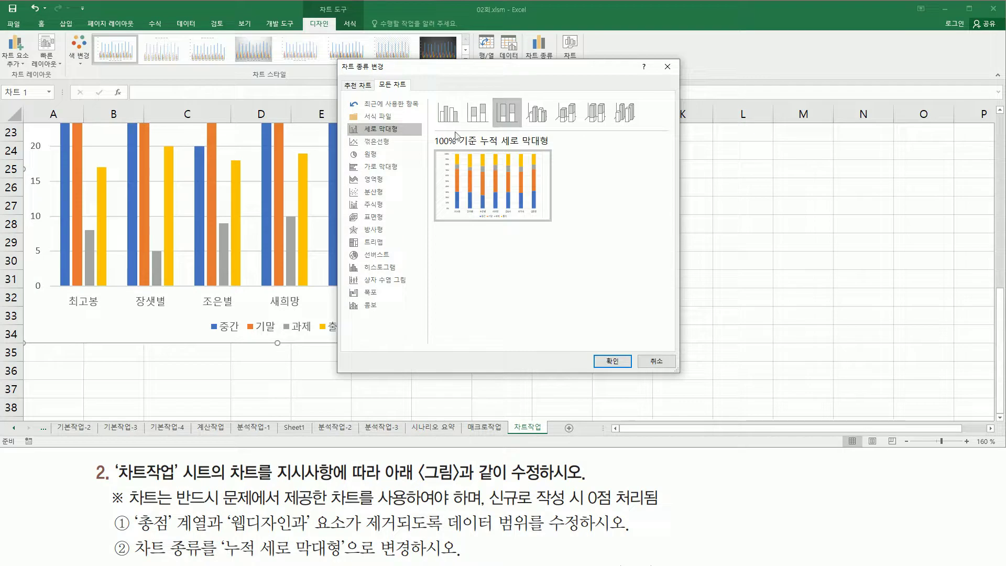
mouse_move(431, 133)
mouse_down()
mouse_move(444, 148)
mouse_move(556, 150)
mouse_up()
key(Escape)
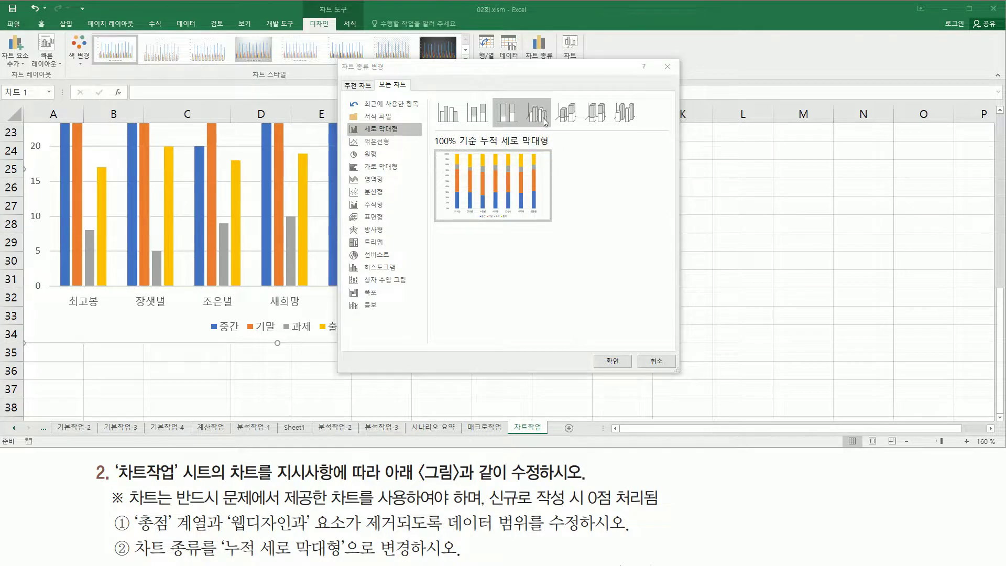
click(544, 120)
drag(433, 130, 534, 150)
key(Escape)
Change the chart type to 누적 세로 막대형 and apply it.
click(485, 119)
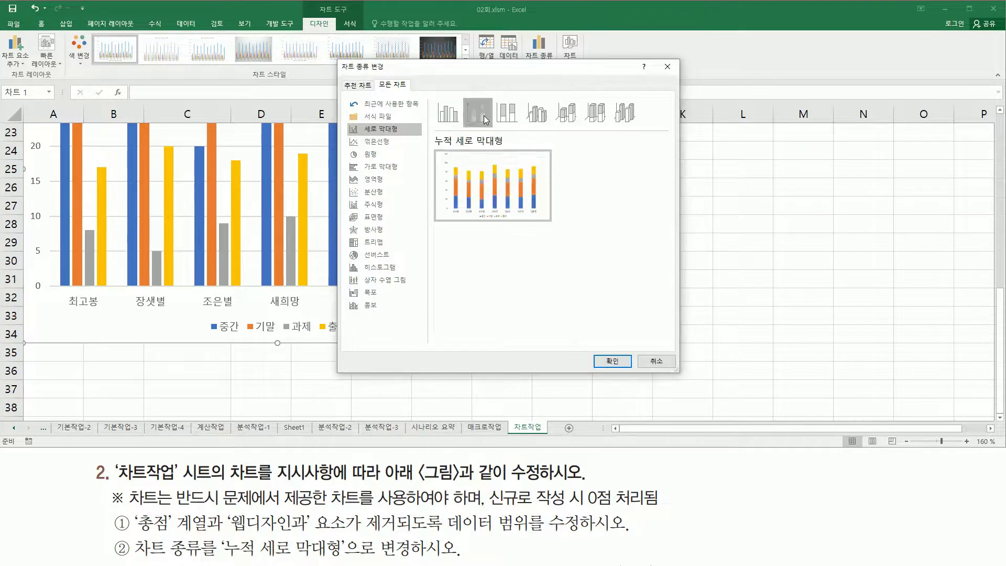
mouse_move(432, 133)
mouse_down()
mouse_move(461, 151)
mouse_move(515, 152)
mouse_up()
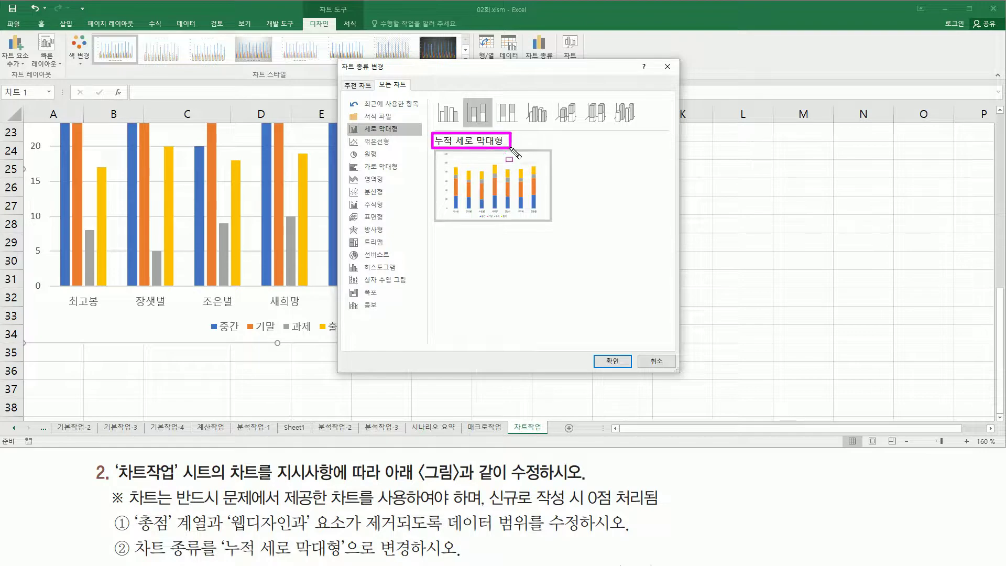
mouse_move(221, 535)
mouse_down()
mouse_move(272, 560)
mouse_move(334, 560)
mouse_move(345, 535)
mouse_up()
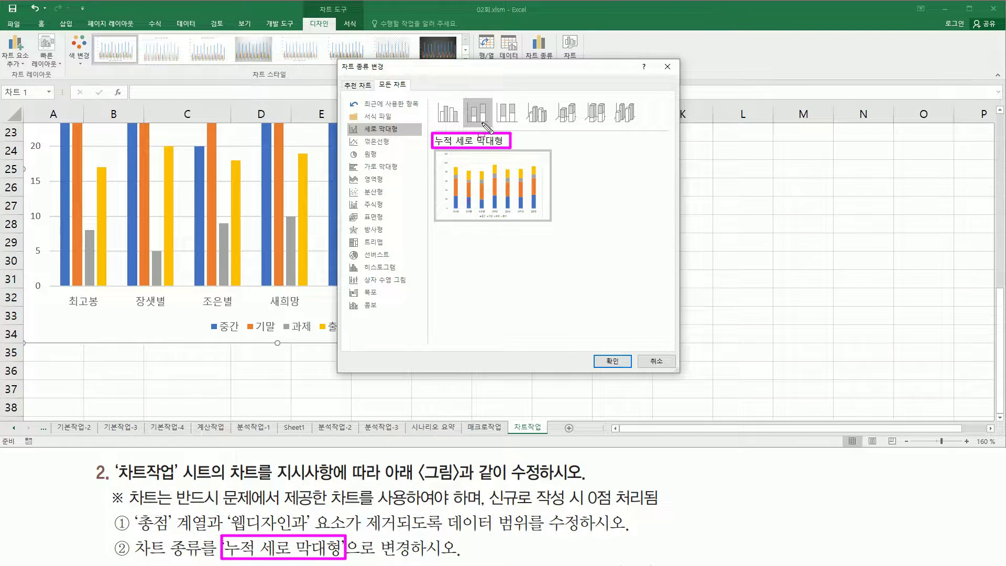
key(Escape)
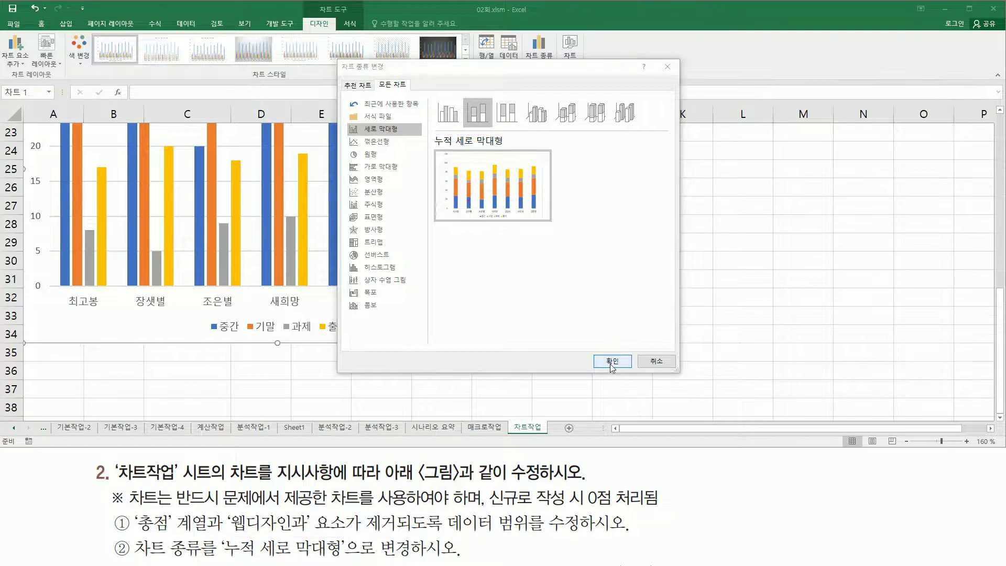
click(612, 362)
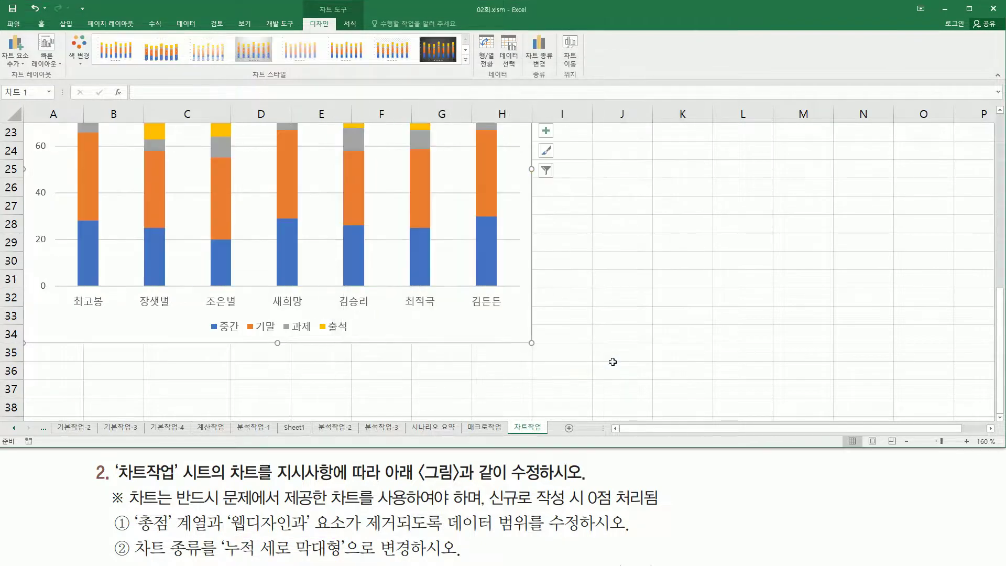
Review the chart title instruction against the stacked chart and the sheet heading in cell A1.
scroll(1000, 111, up, 5)
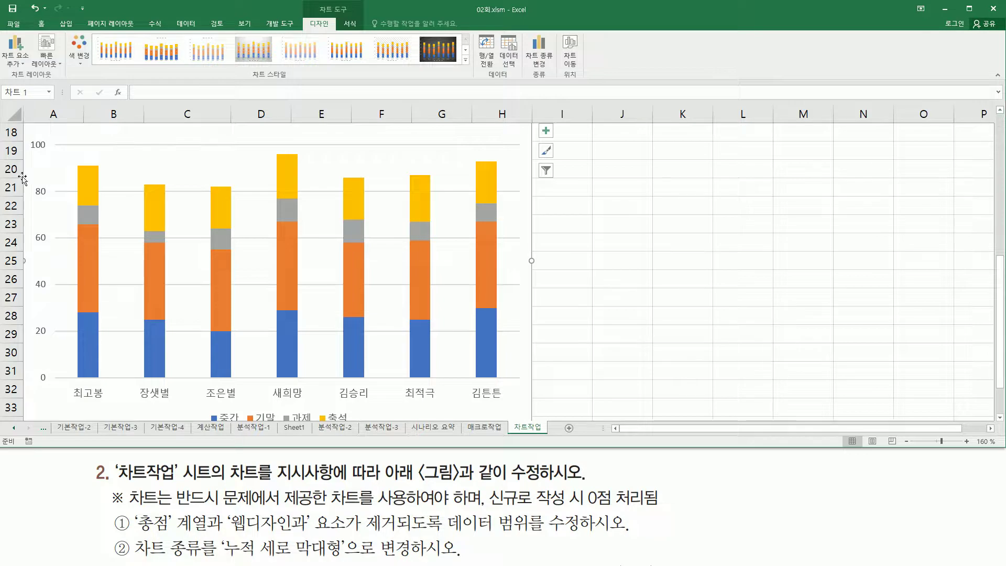
drag(133, 478, 207, 478)
mouse_move(132, 457)
mouse_down()
mouse_move(212, 479)
mouse_move(543, 481)
mouse_move(580, 455)
mouse_up()
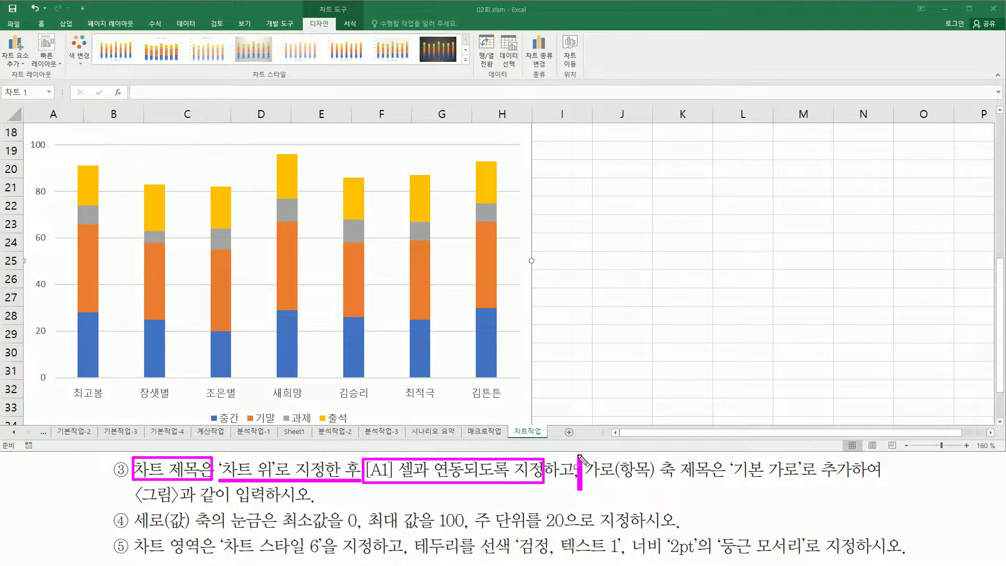
key(Escape)
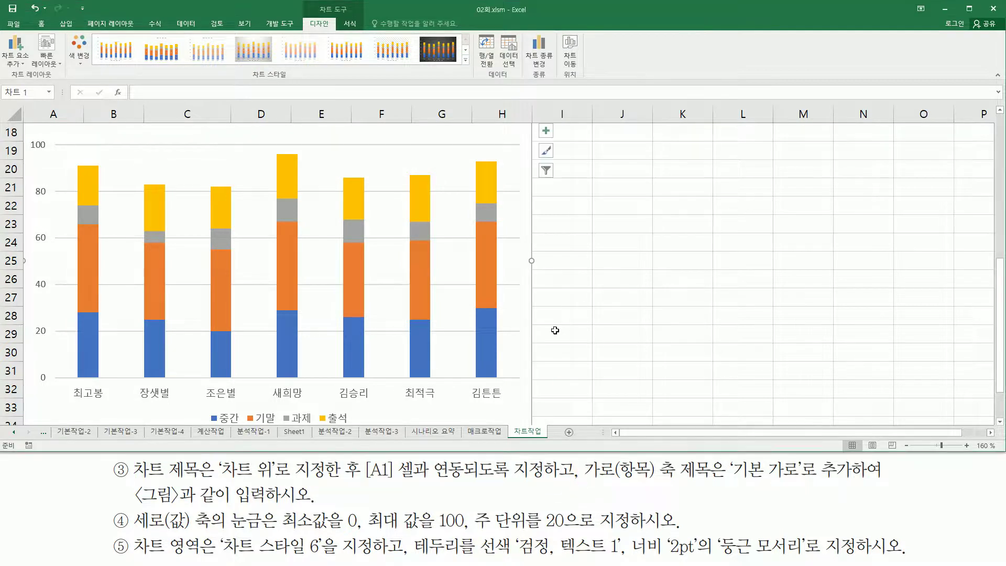
scroll(521, 341, up, 3)
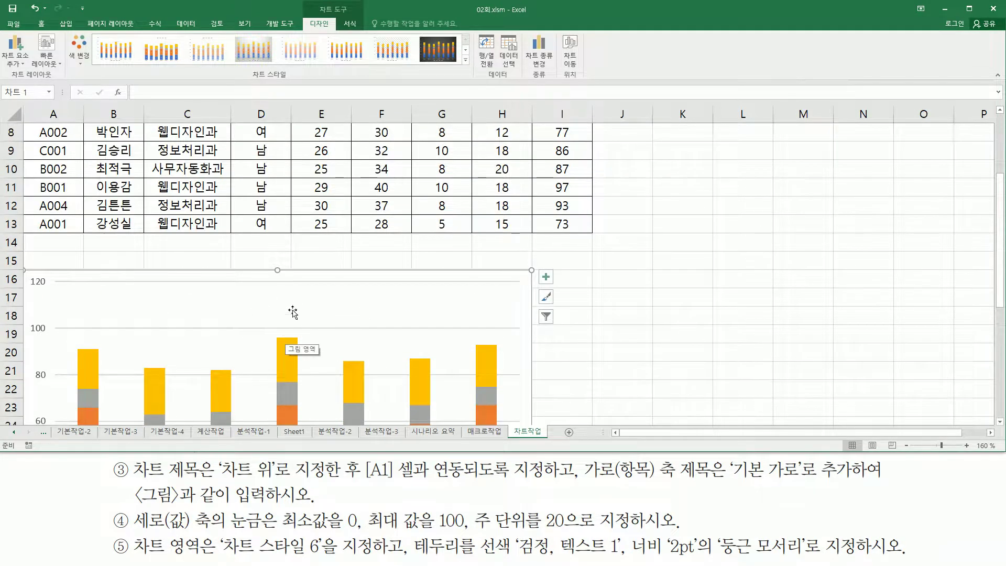
drag(219, 478, 289, 478)
mouse_move(364, 458)
mouse_down()
mouse_move(381, 476)
mouse_move(423, 481)
mouse_up()
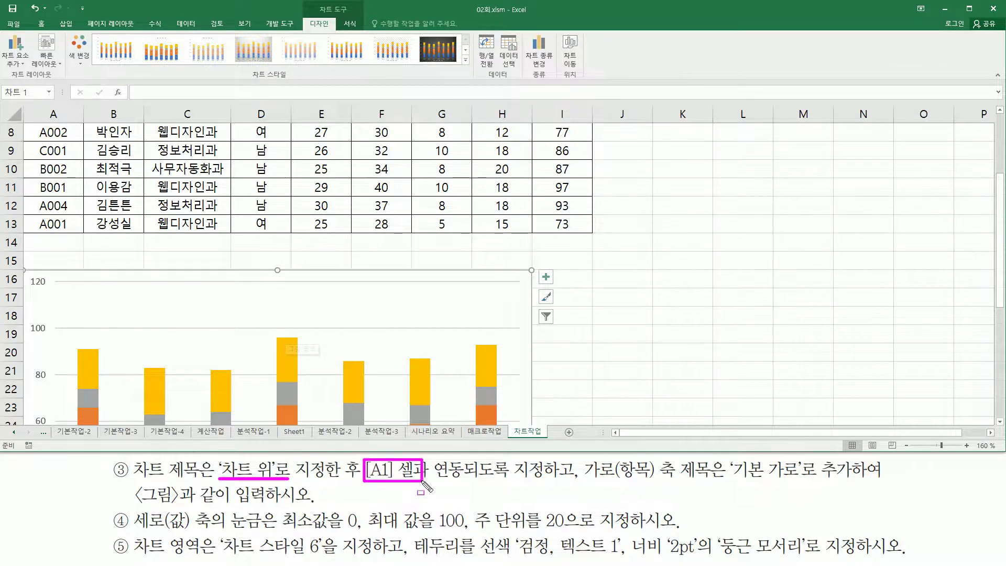
key(Escape)
scroll(360, 211, up, 3)
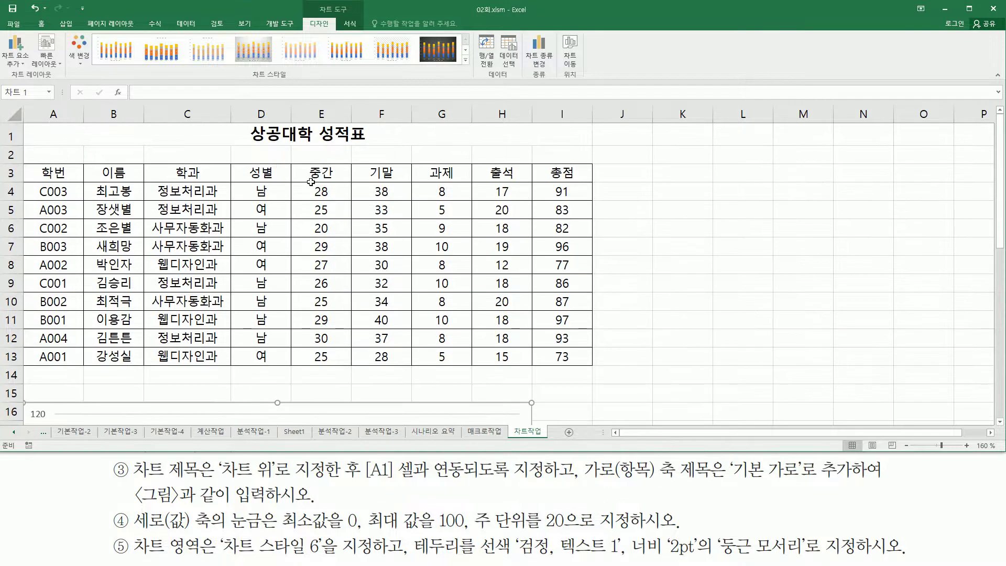
drag(315, 150, 377, 149)
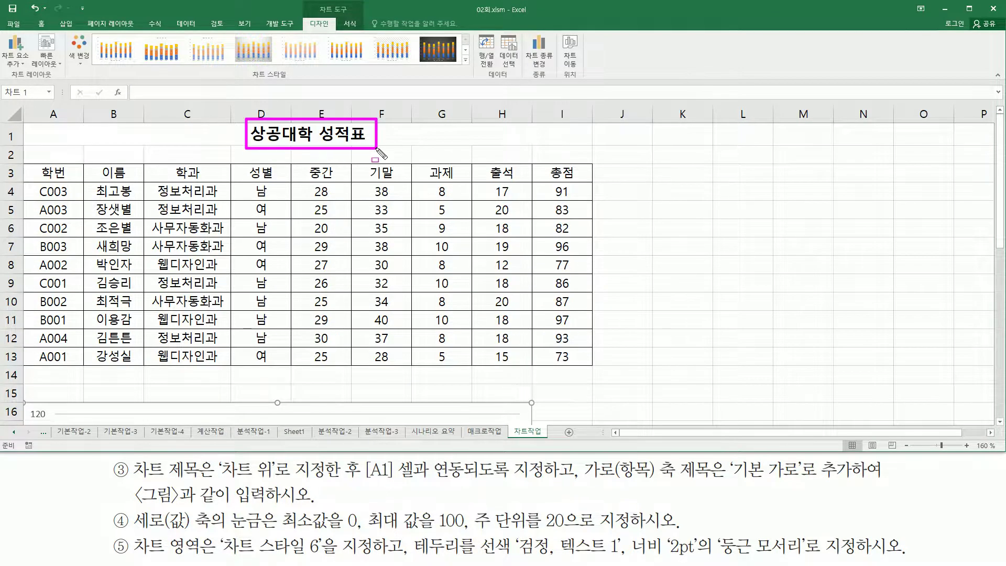
key(Escape)
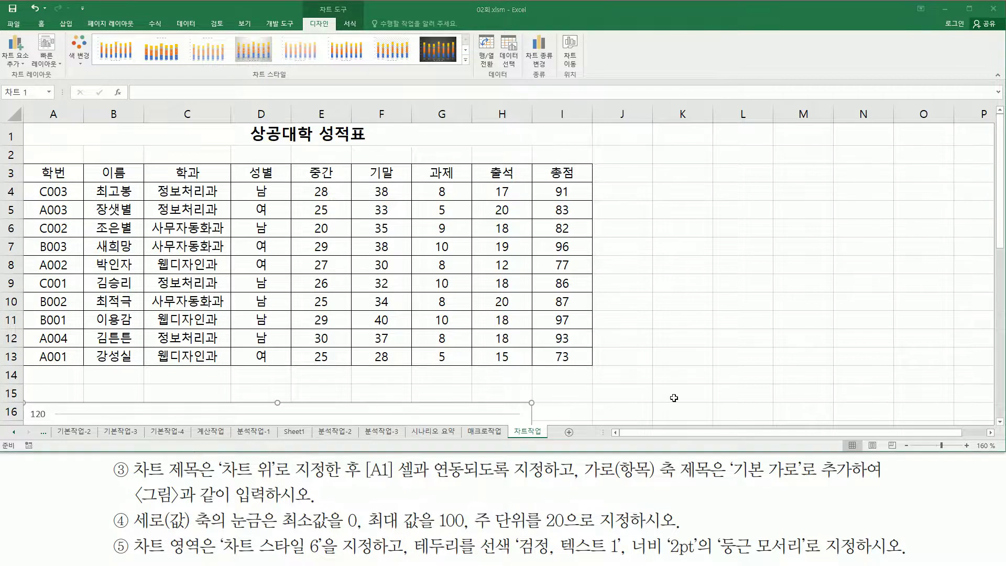
scroll(677, 403, down, 3)
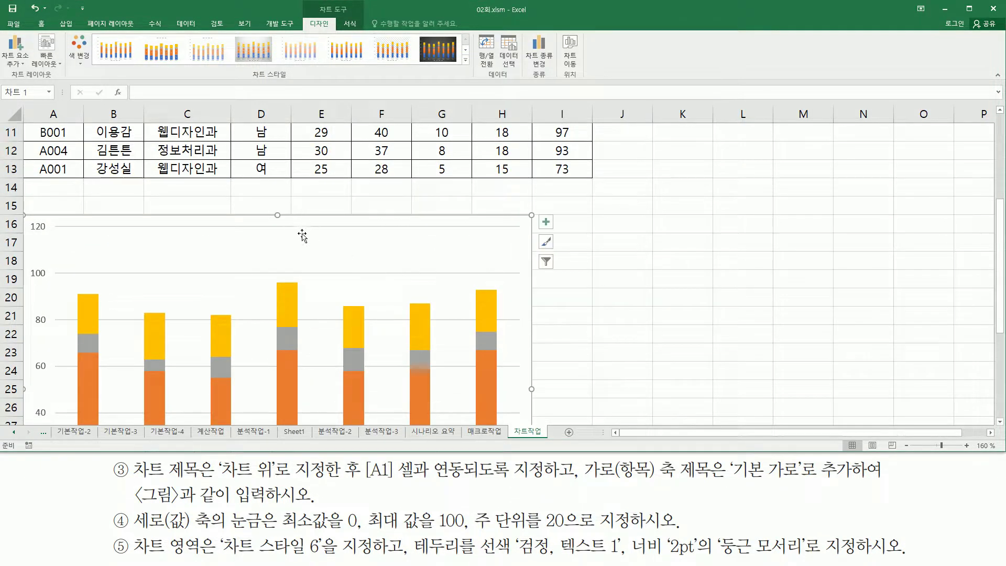
Add a chart title to the stacked column chart using the 차트 위 placement.
mouse_move(306, 2)
mouse_down()
mouse_move(345, 15)
mouse_move(322, 29)
mouse_move(336, 39)
mouse_up()
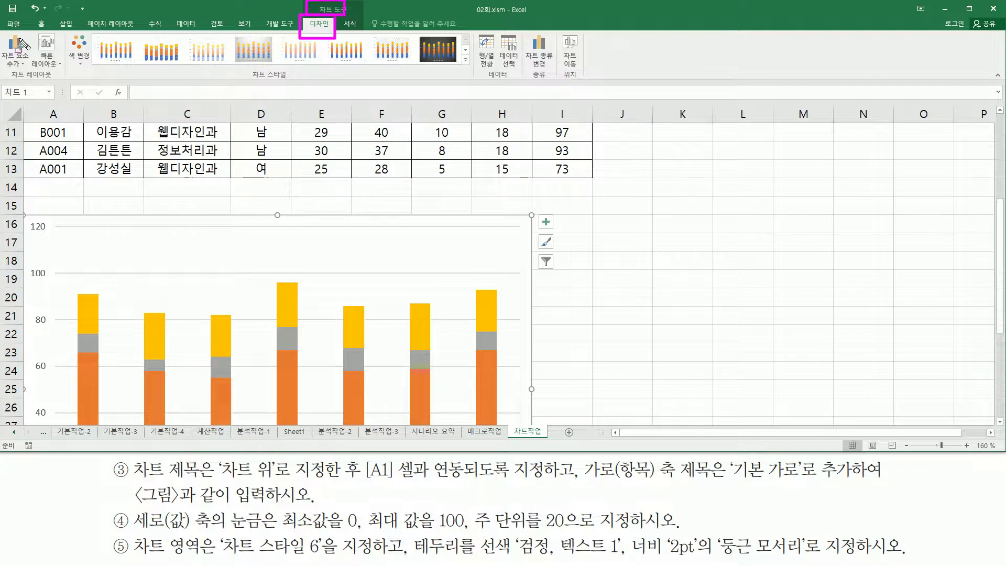
mouse_move(4, 30)
mouse_down()
mouse_move(5, 68)
mouse_move(31, 74)
mouse_up()
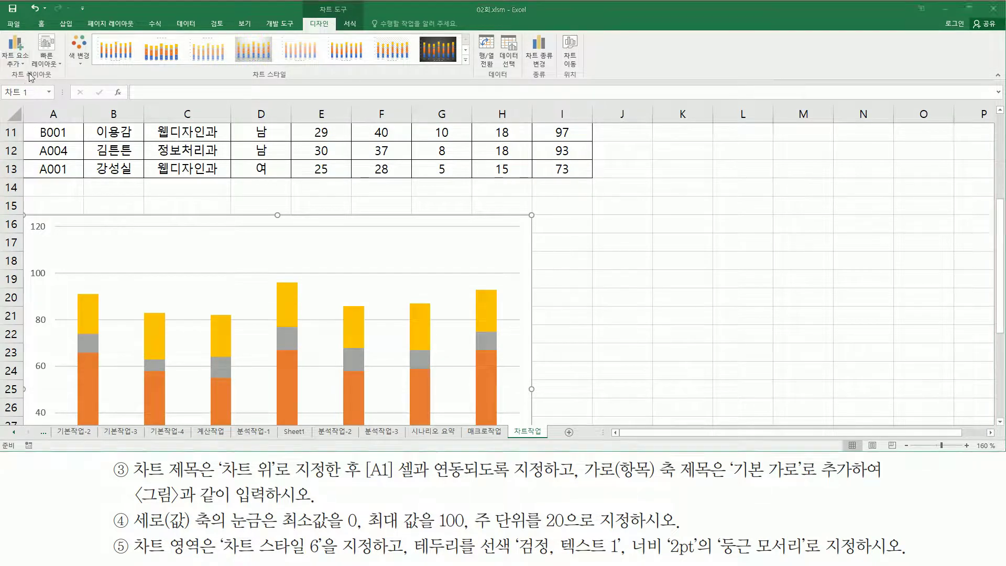
click(22, 64)
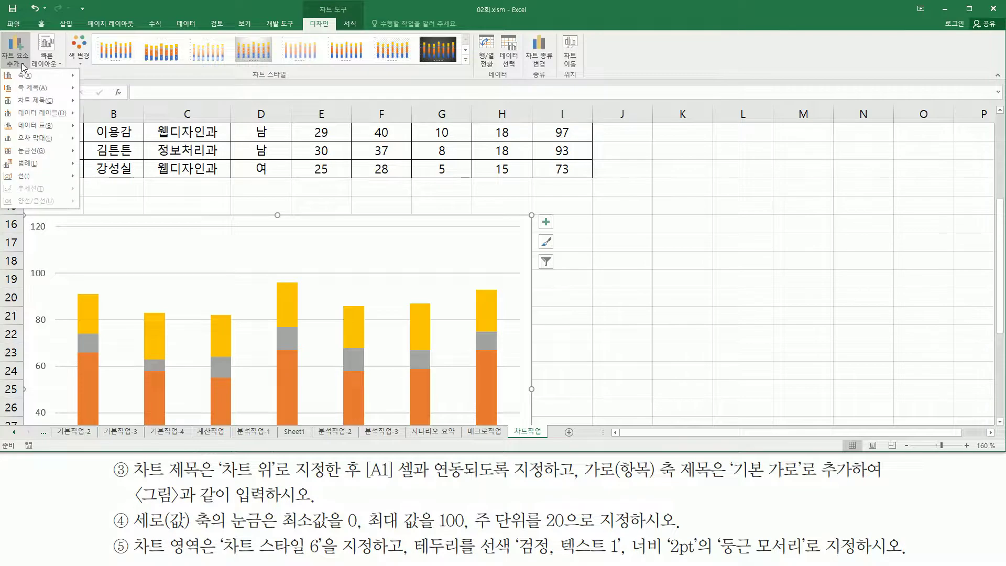
mouse_move(44, 103)
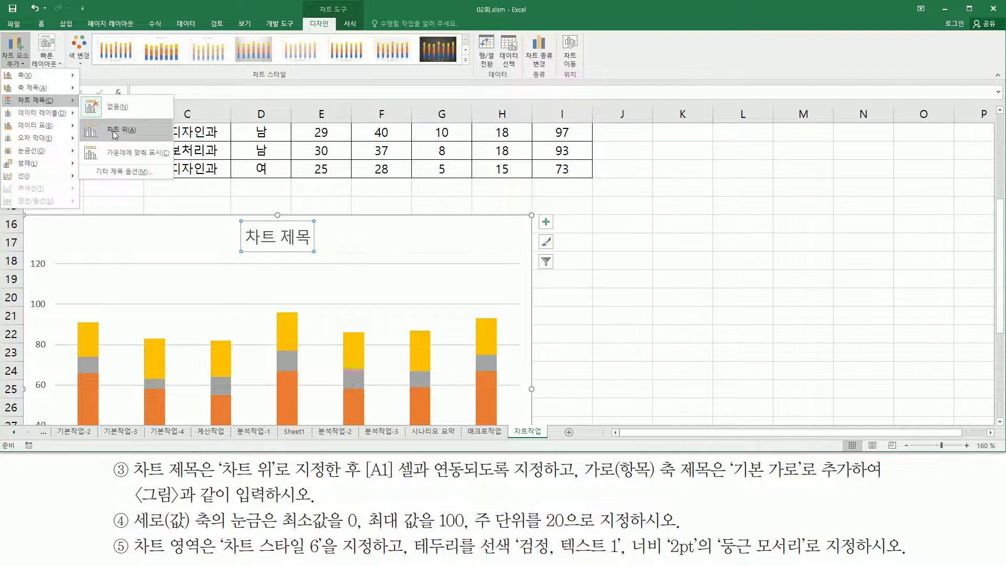
click(115, 135)
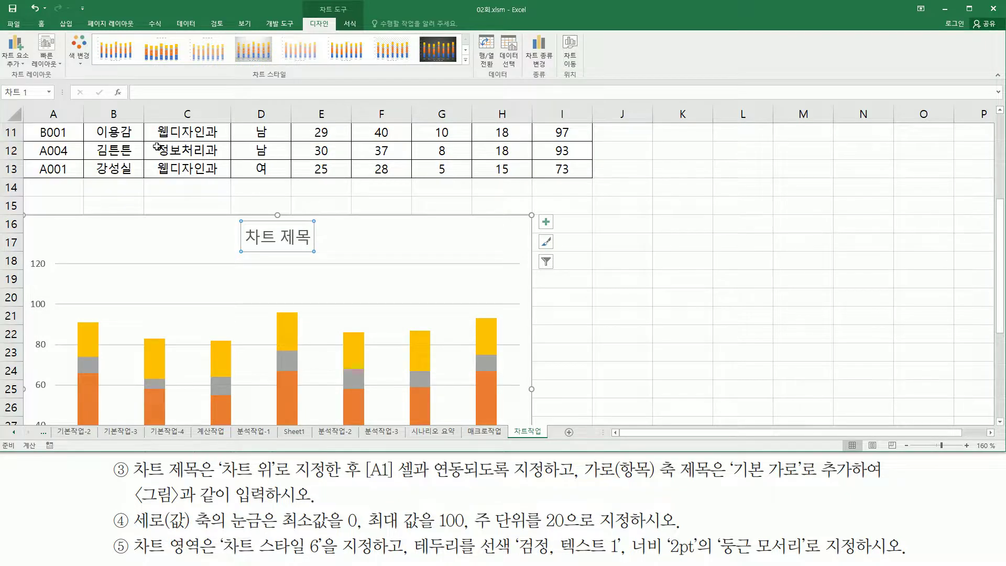
mouse_move(234, 213)
mouse_down()
mouse_move(275, 256)
mouse_move(327, 264)
mouse_up()
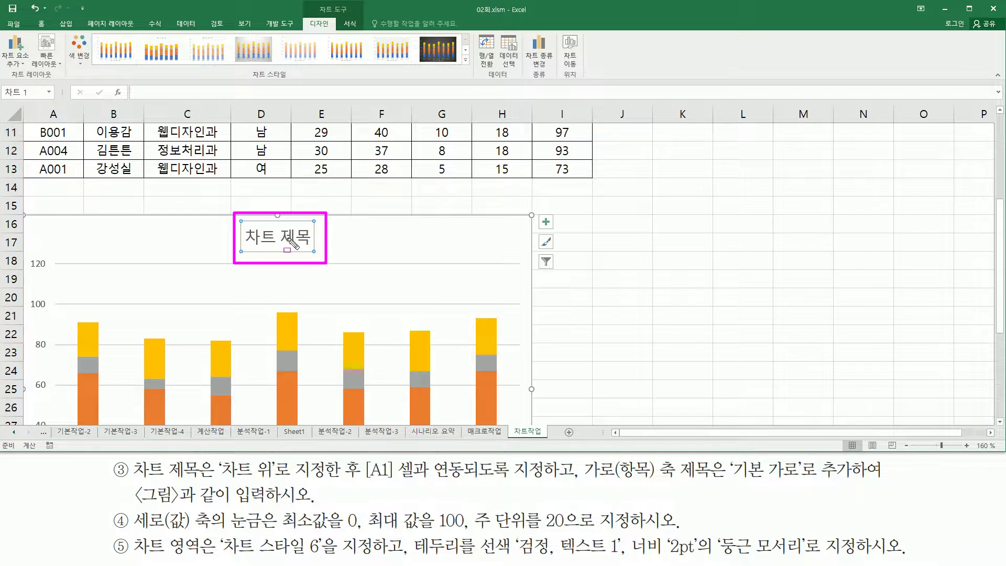
key(Escape)
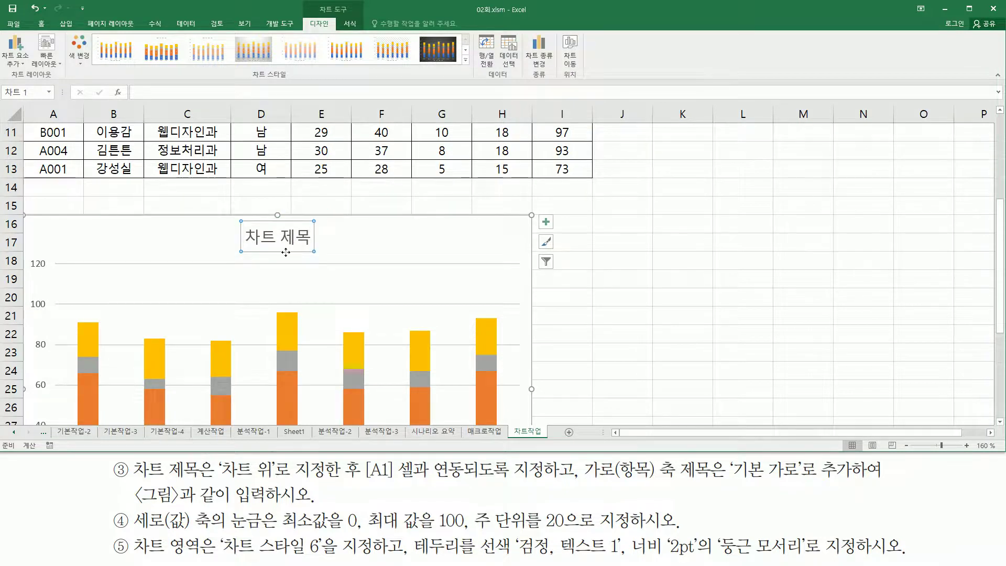
Link the chart title to cell A1 with the reference =차트작업!$A$1.
click(152, 90)
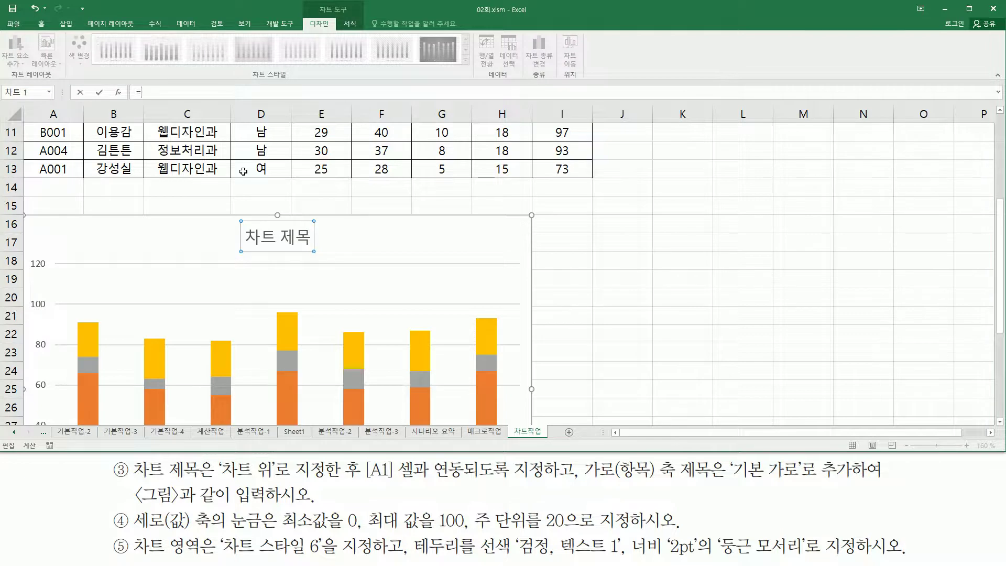
scroll(581, 159, up, 4)
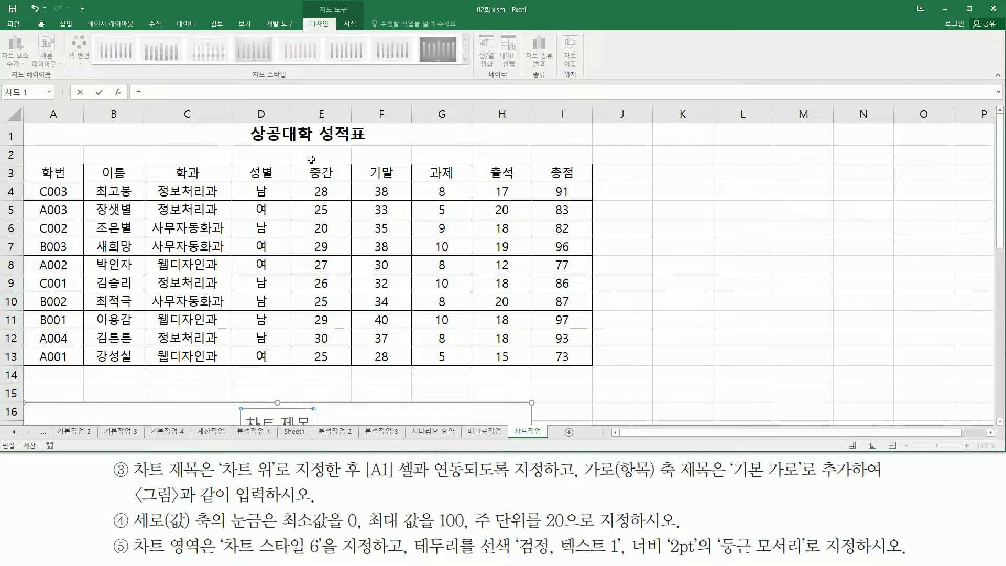
click(215, 130)
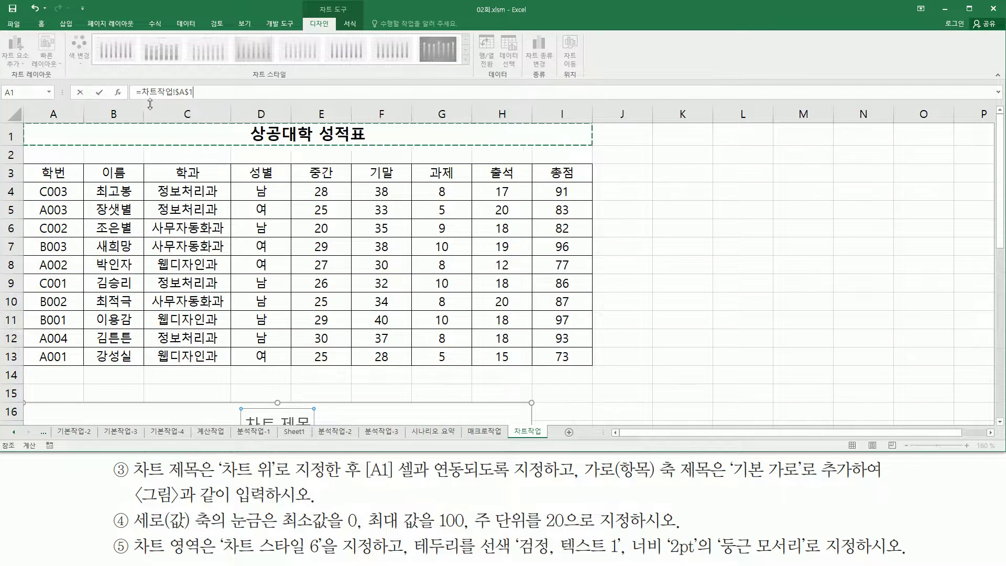
drag(142, 99, 195, 97)
key(Escape)
key(Return)
drag(242, 134, 245, 125)
key(Escape)
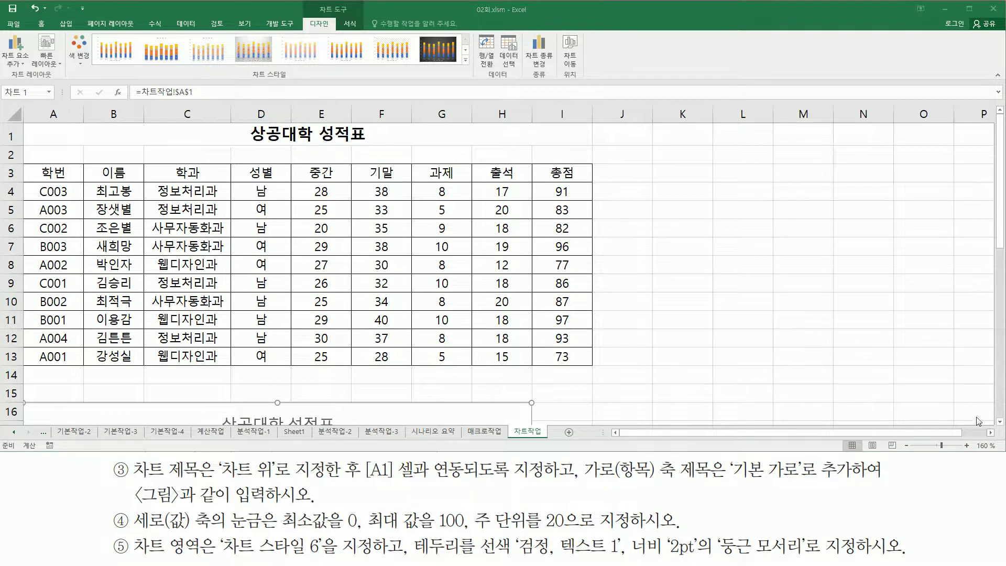
Check the linked chart title against the instruction and examine the horizontal axis area where the 기본 가로 axis title belongs.
scroll(1002, 423, down, 1)
drag(213, 345, 352, 392)
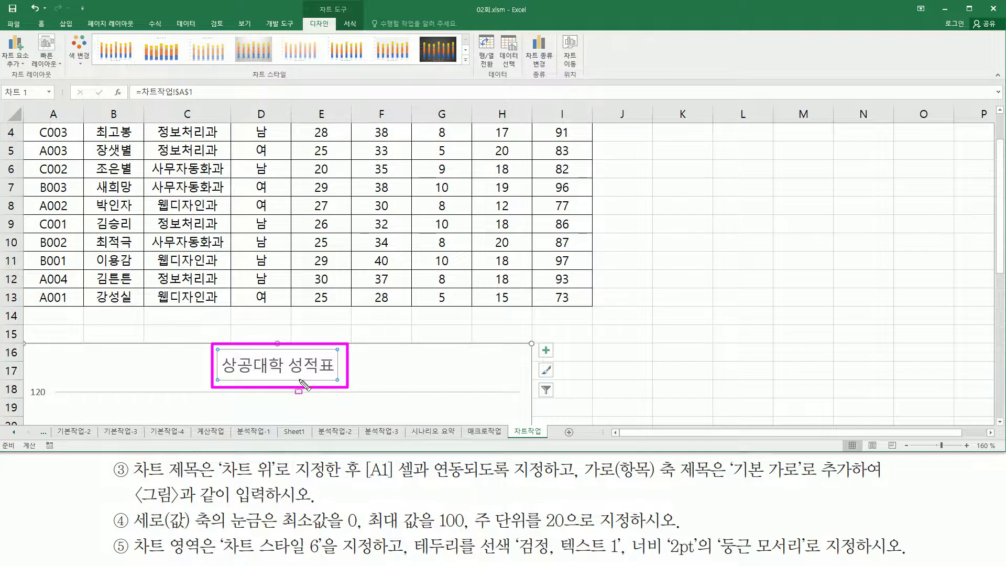
drag(360, 479, 461, 479)
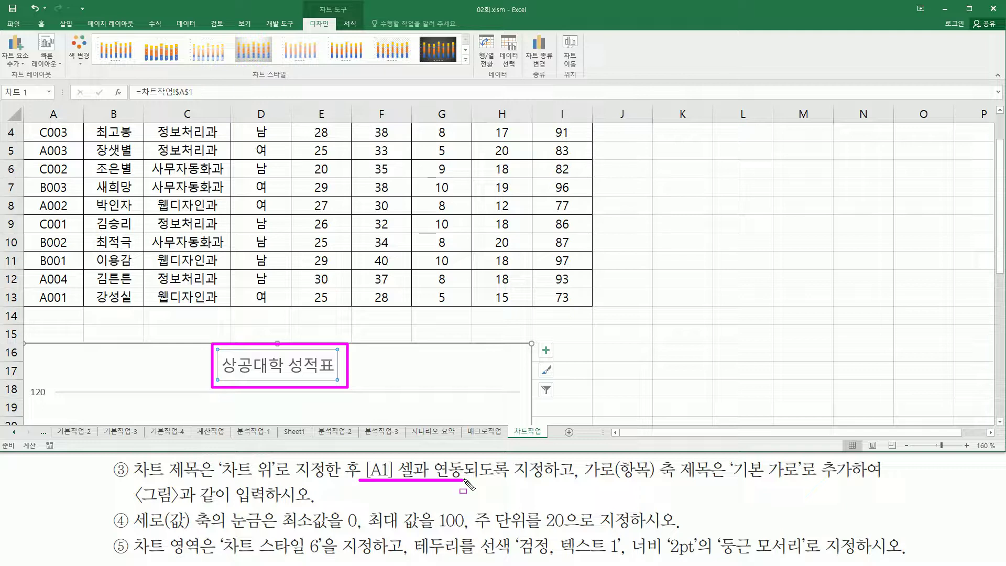
key(e)
mouse_move(578, 456)
mouse_down()
mouse_move(578, 491)
mouse_move(595, 480)
mouse_move(714, 479)
mouse_up()
key(Escape)
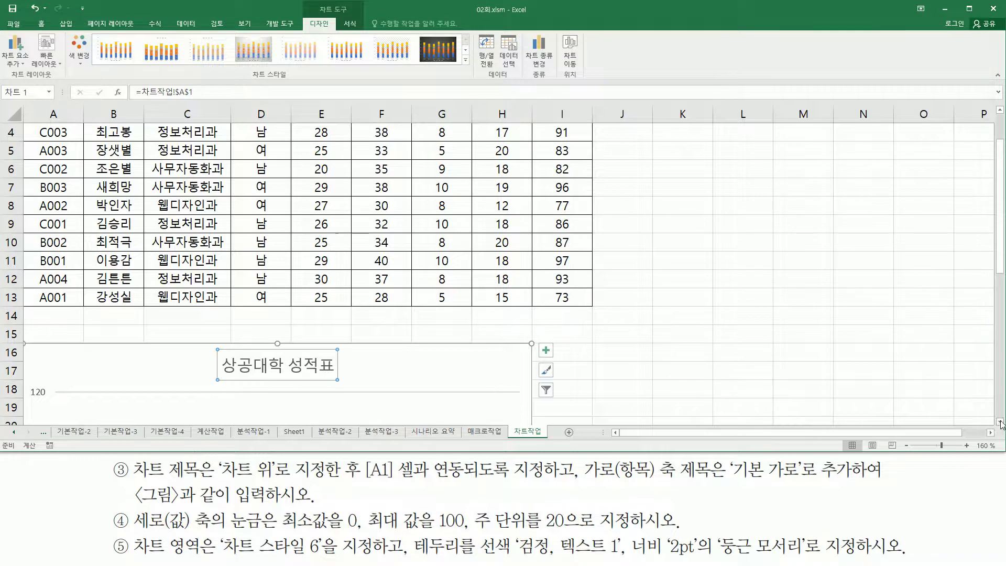
drag(1001, 259, 1000, 396)
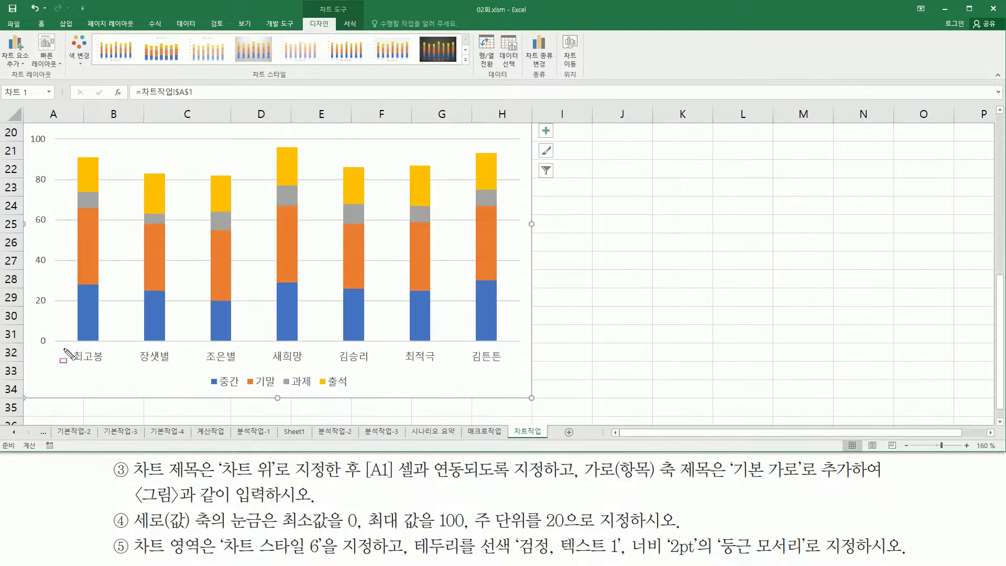
key(ctrl+2)
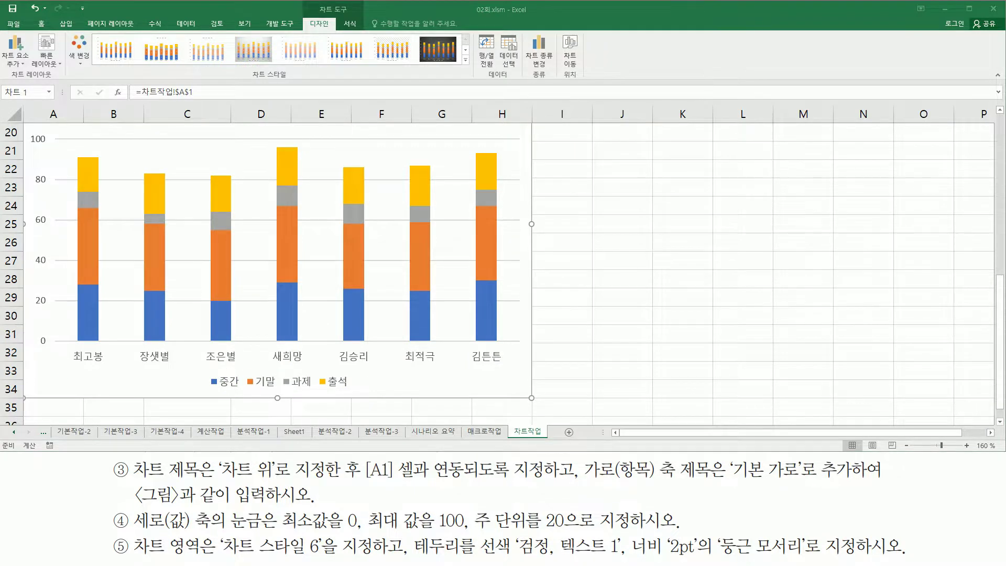
Examine the horizontal axis title in the reference chart slide and review the 기본 가로 axis title instruction.
key(alt+Tab)
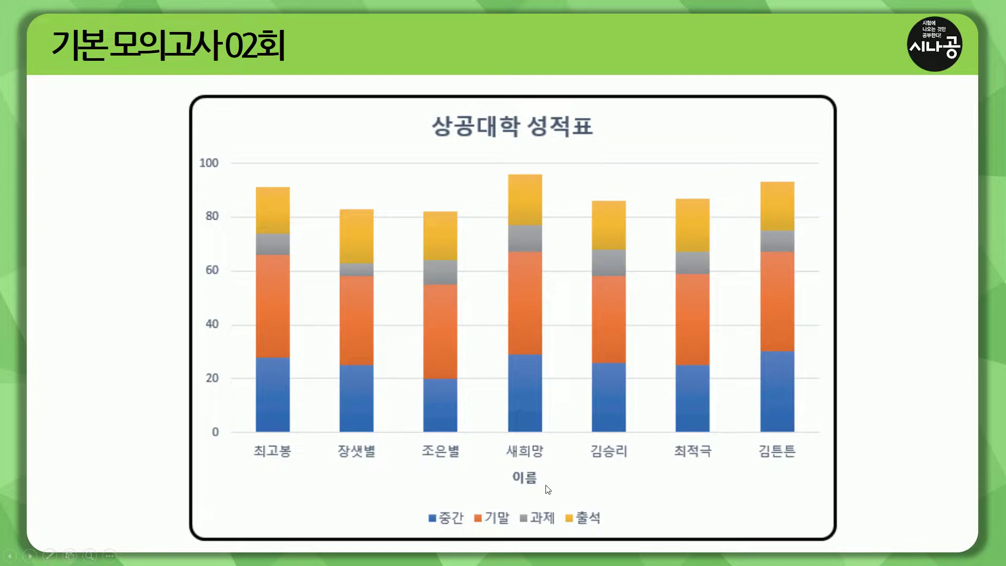
key(ctrl+p)
drag(252, 455, 809, 456)
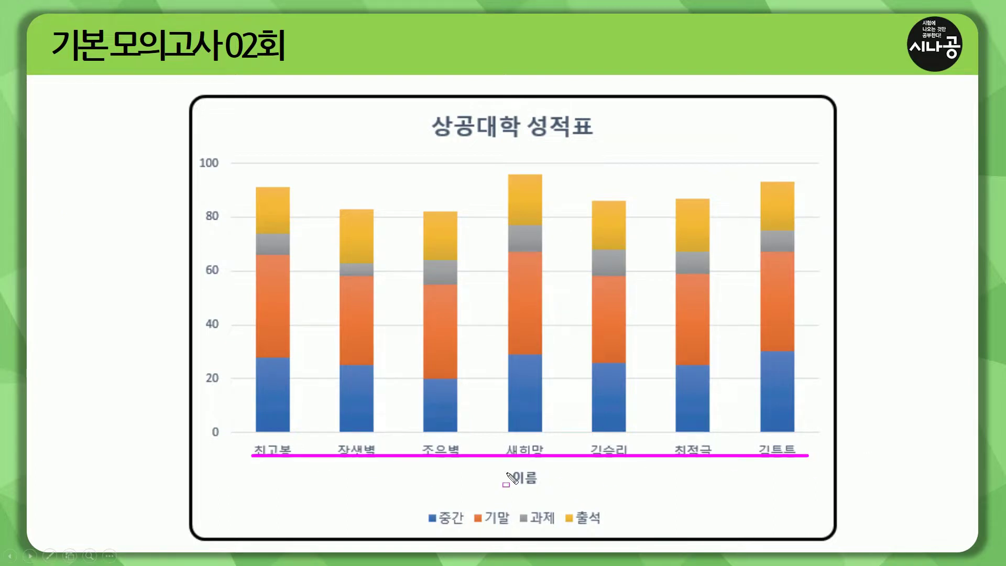
mouse_move(508, 466)
mouse_down()
mouse_move(542, 466)
mouse_move(543, 488)
mouse_move(513, 478)
mouse_up()
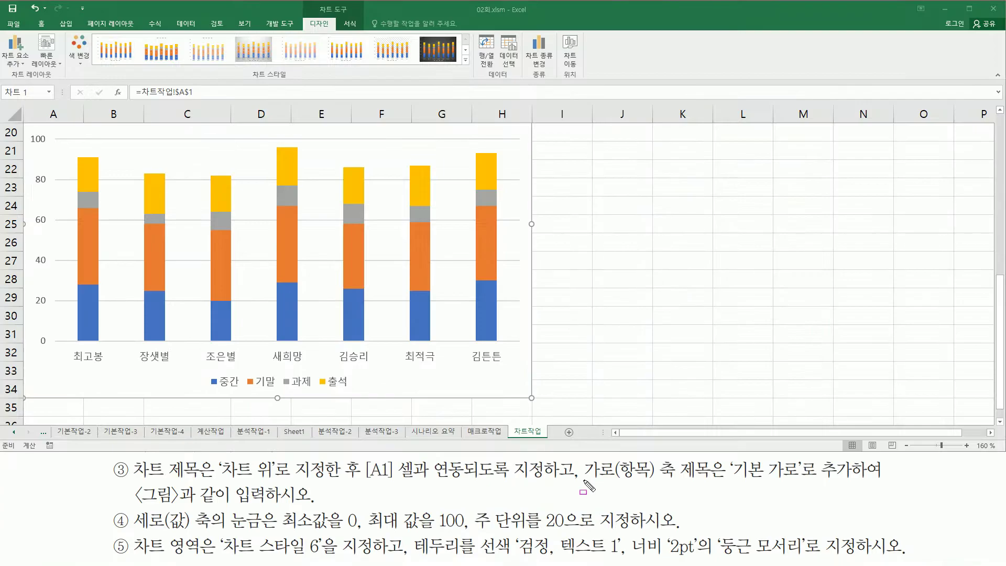
drag(583, 478, 859, 483)
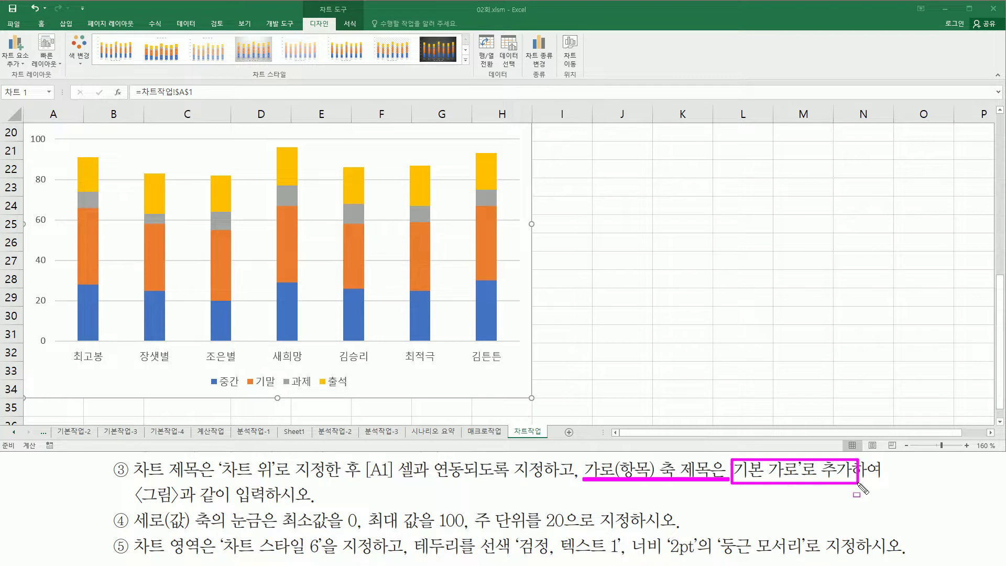
drag(138, 506, 304, 506)
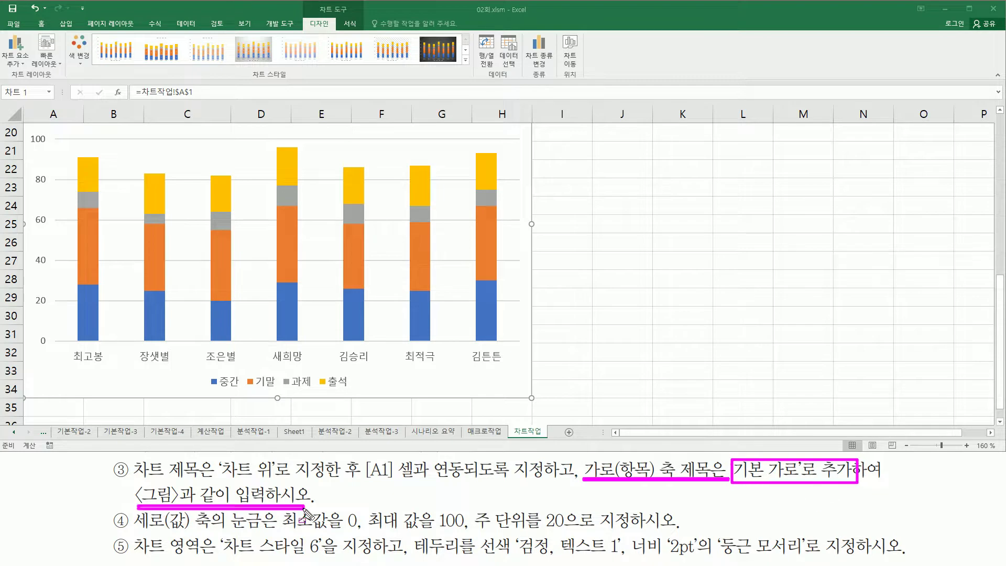
key(Escape)
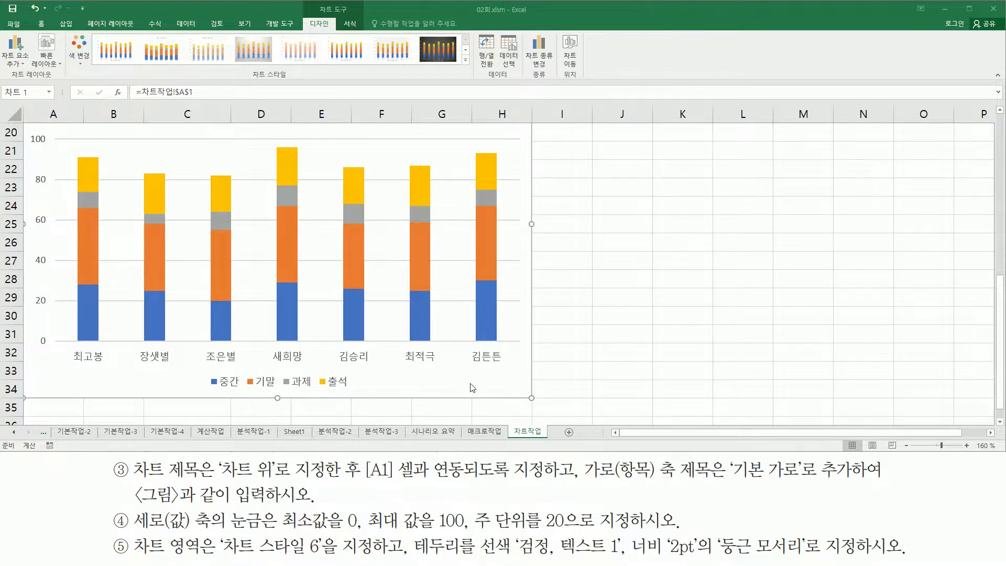
Add a 기본 가로 axis title to the stacked column chart and set its text to 이름.
click(471, 384)
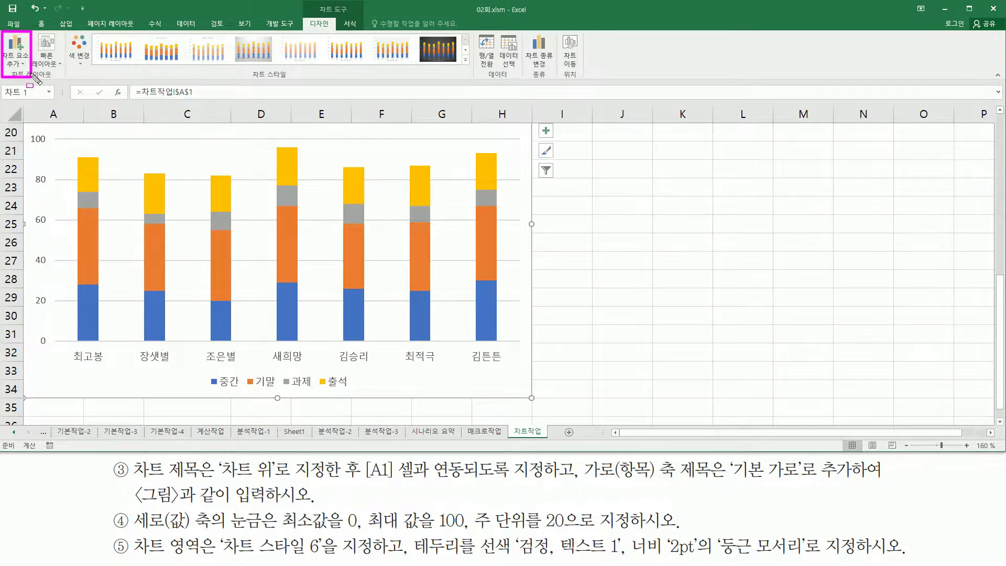
click(19, 65)
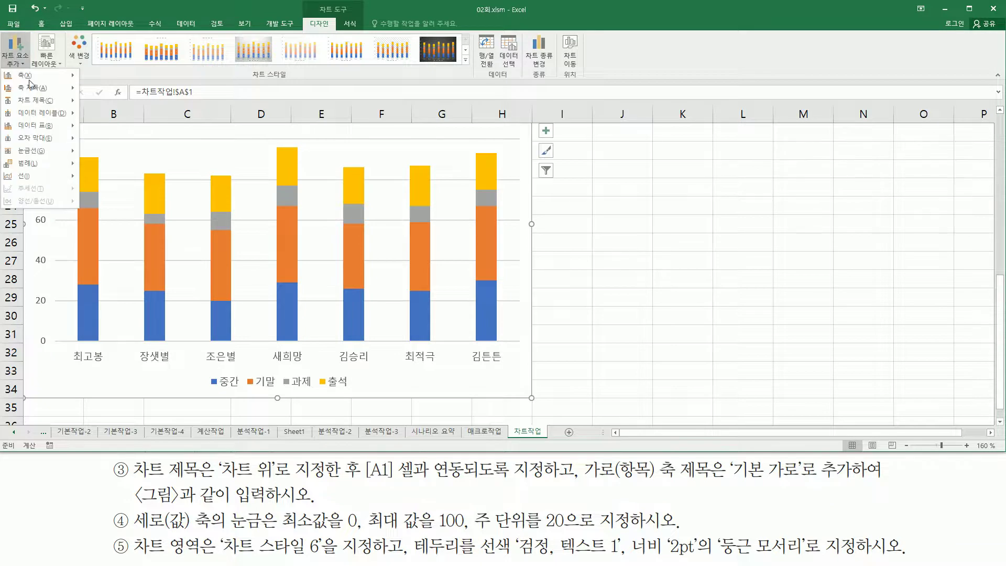
mouse_move(33, 89)
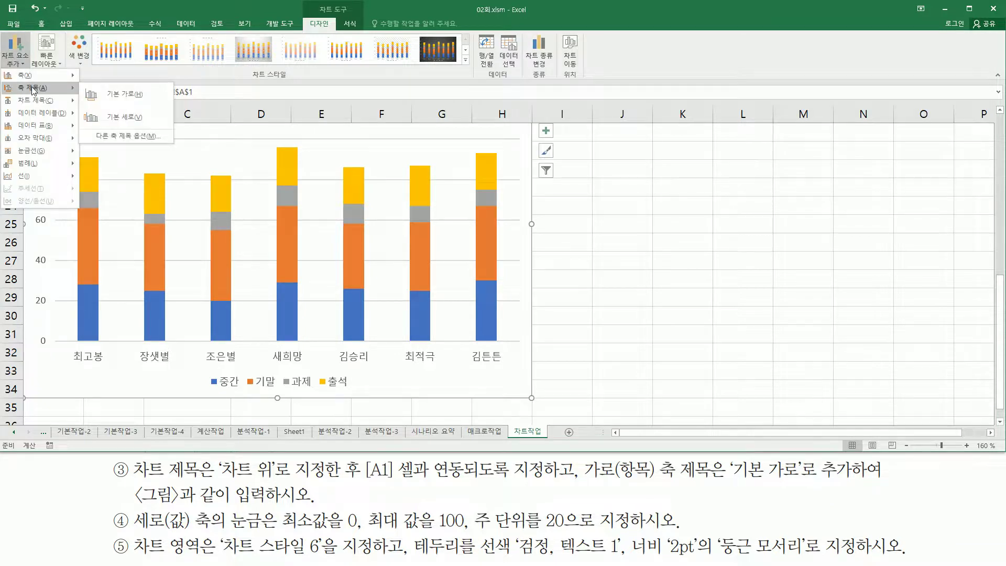
click(121, 92)
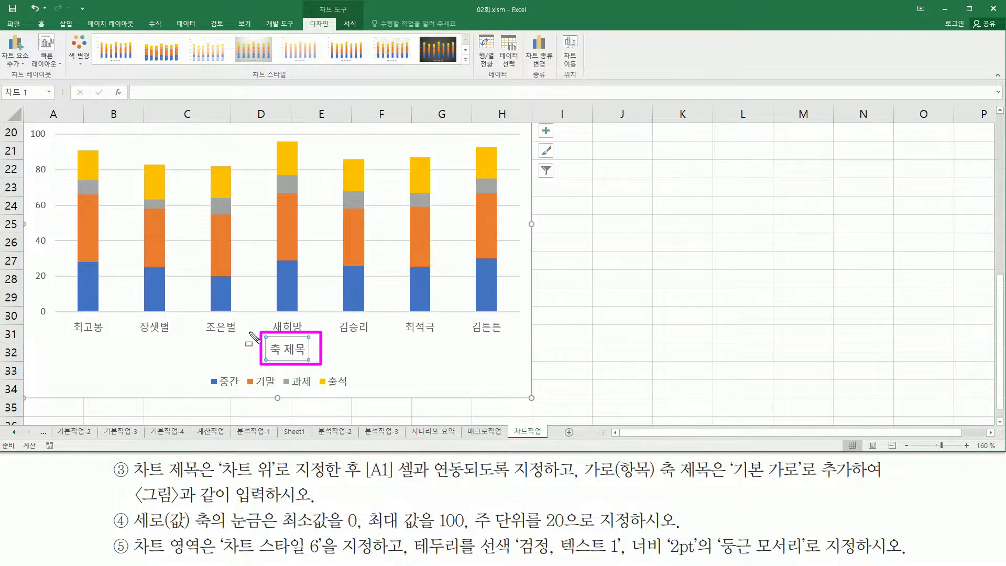
click(166, 95)
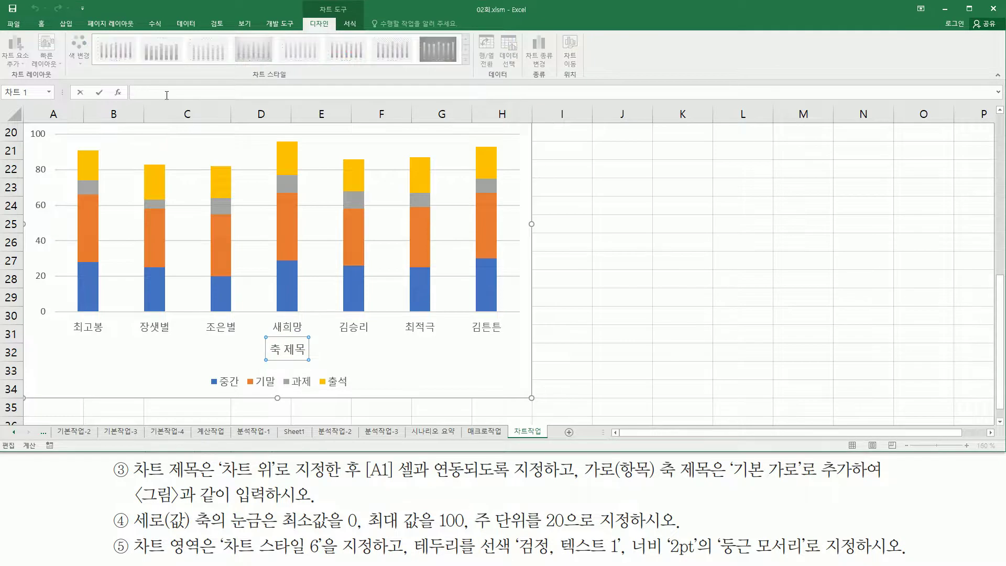
text(이름)
key(Return)
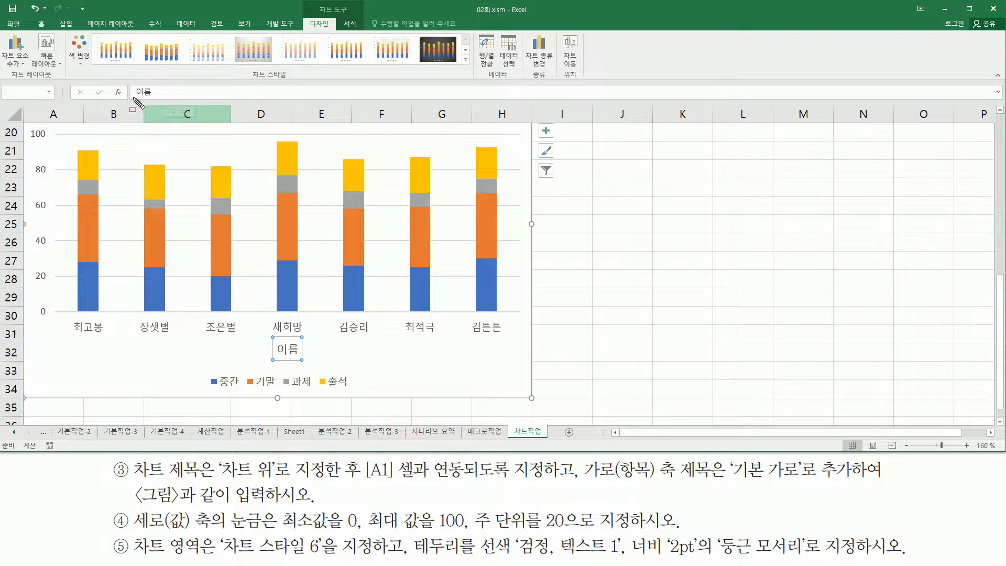
Check the horizontal axis title text and review the instruction for the vertical value axis's minimum, maximum and major unit.
drag(133, 98, 155, 99)
drag(270, 335, 309, 366)
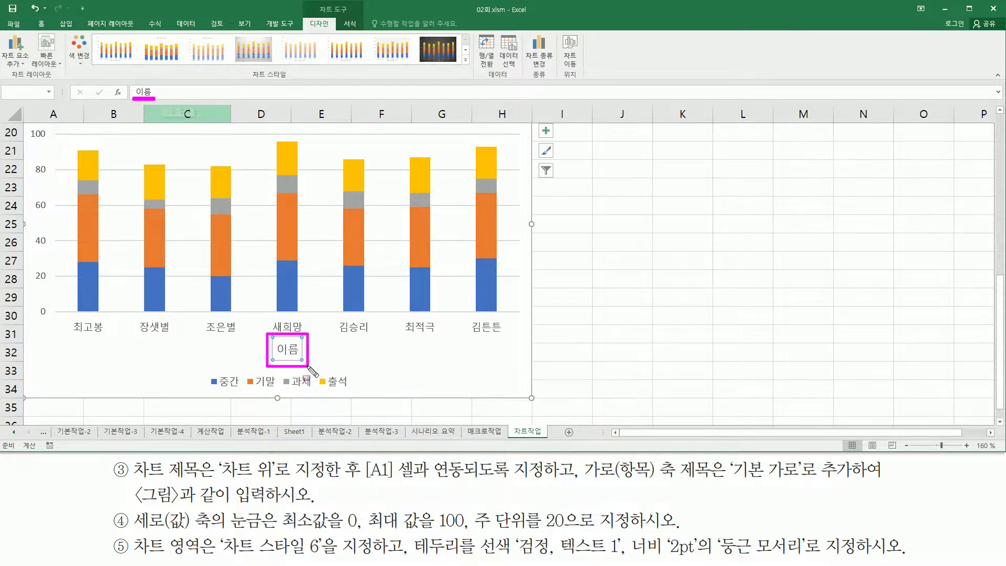
key(Escape)
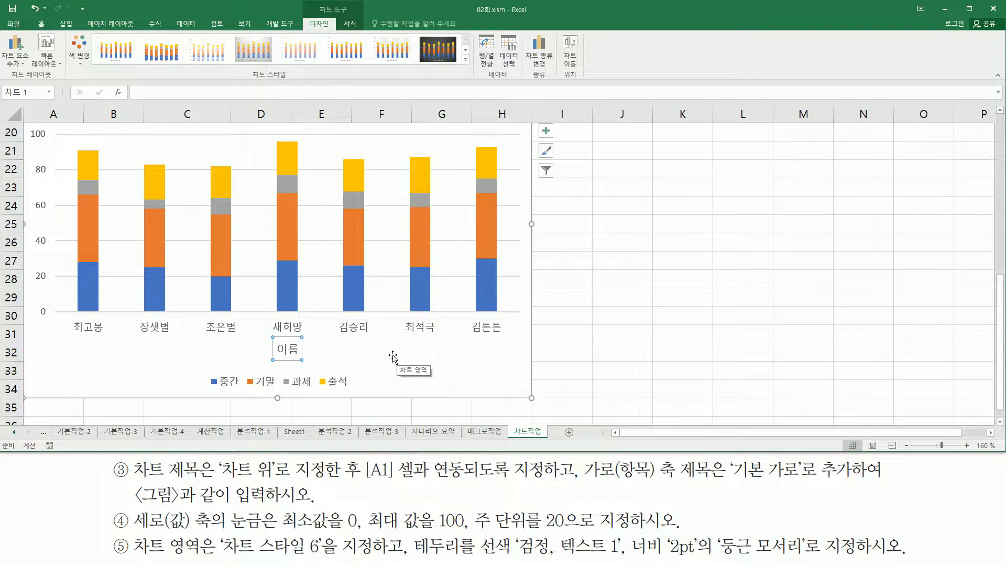
mouse_move(130, 511)
mouse_down()
mouse_move(157, 529)
mouse_move(287, 537)
mouse_up()
key(Escape)
scroll(1002, 112, up, 1)
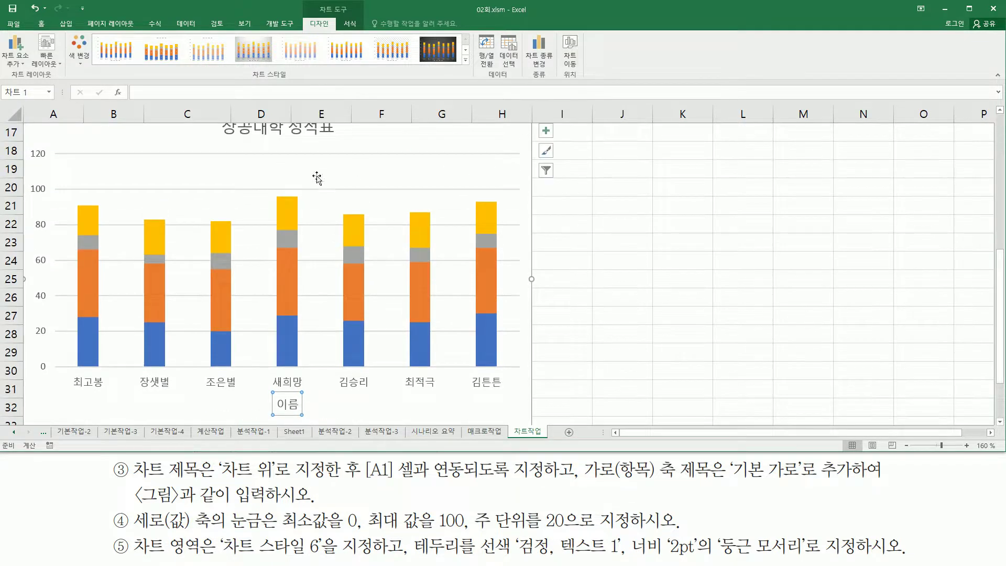
drag(25, 140, 60, 387)
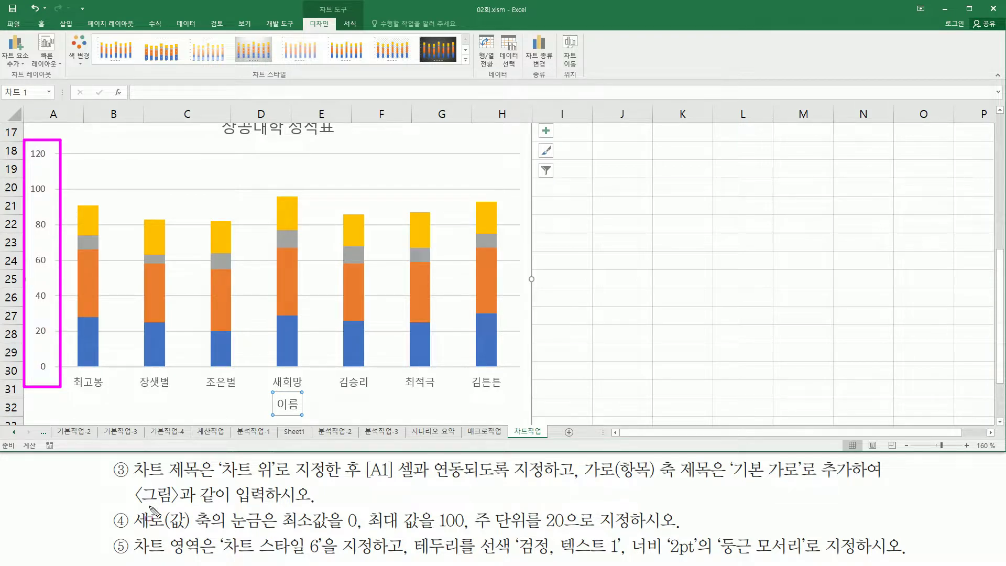
mouse_move(127, 531)
mouse_down()
mouse_move(580, 536)
mouse_move(571, 509)
mouse_up()
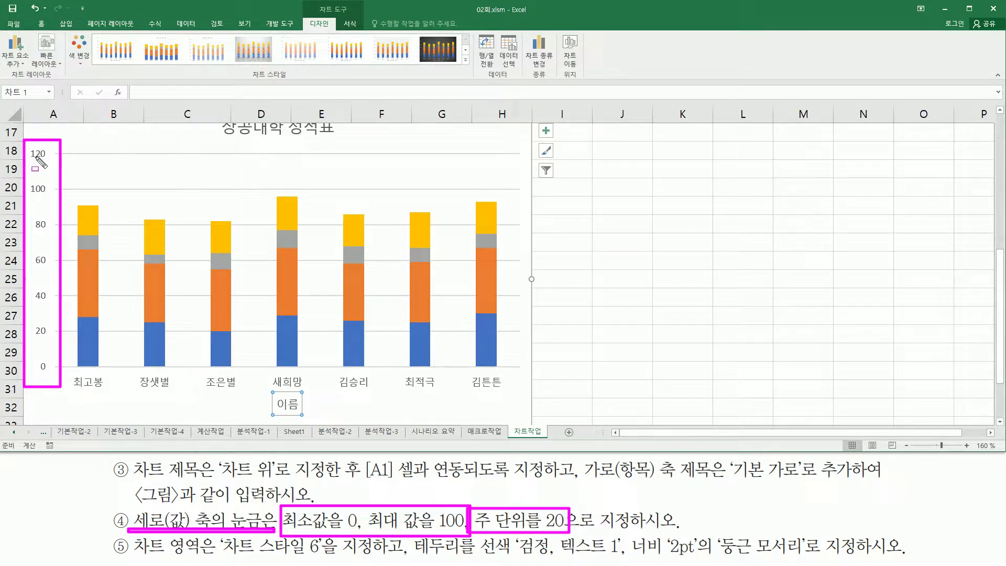
key(Escape)
Open the vertical value axis's format options and fix its minimum bound at 0.
click(41, 227)
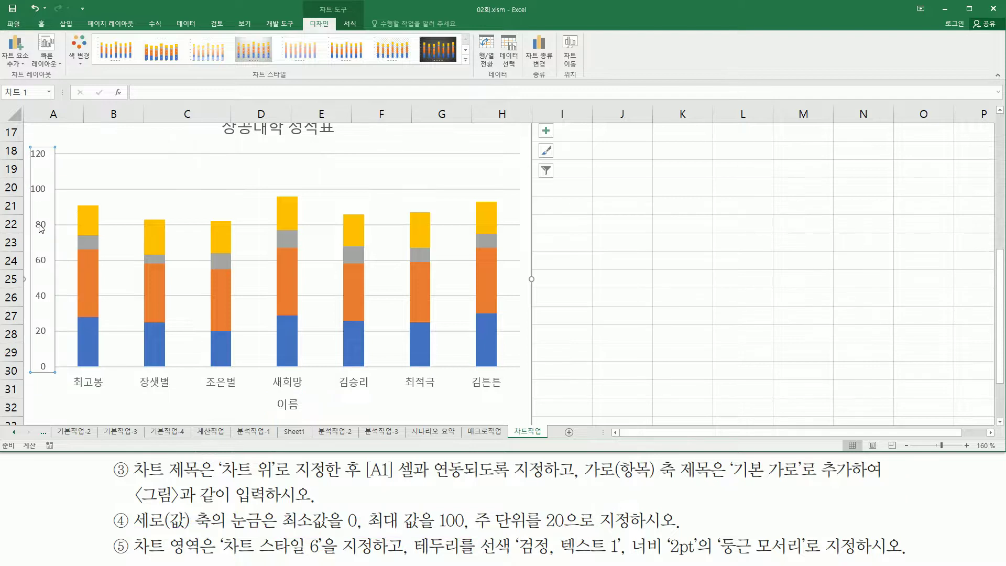
double_click(41, 227)
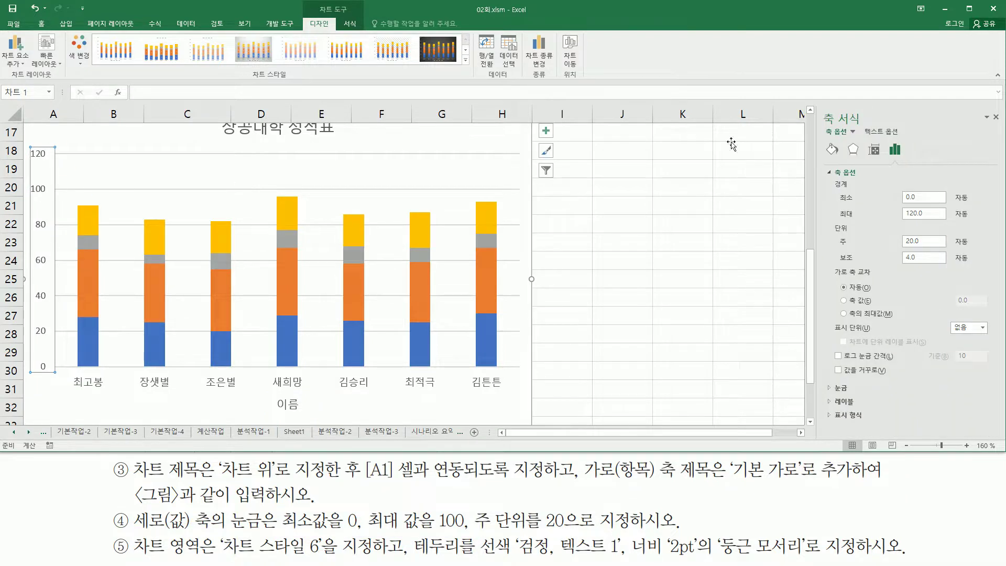
mouse_move(817, 104)
mouse_down()
mouse_move(834, 125)
mouse_move(940, 128)
mouse_up()
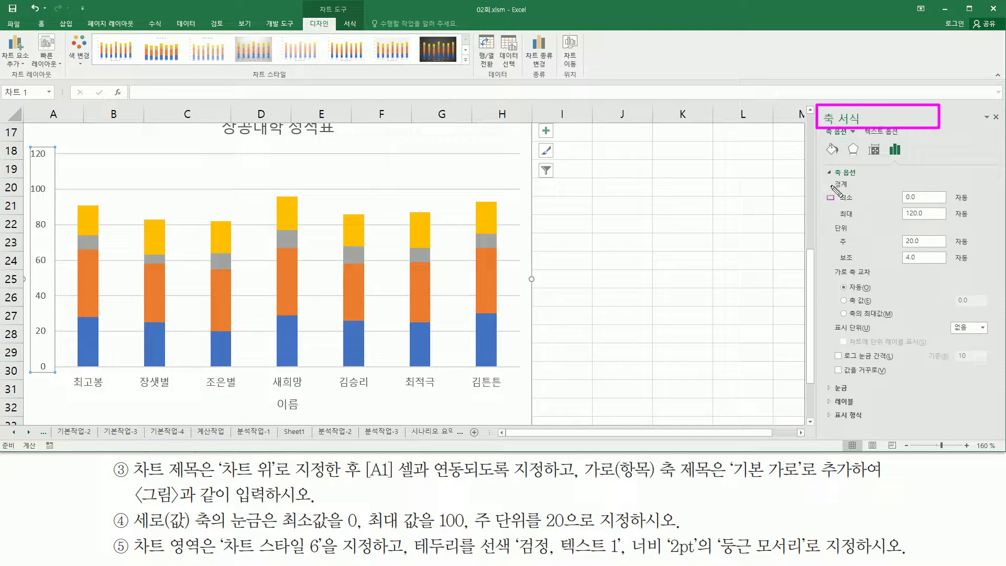
mouse_move(825, 184)
mouse_down()
mouse_move(834, 220)
mouse_move(955, 223)
mouse_up()
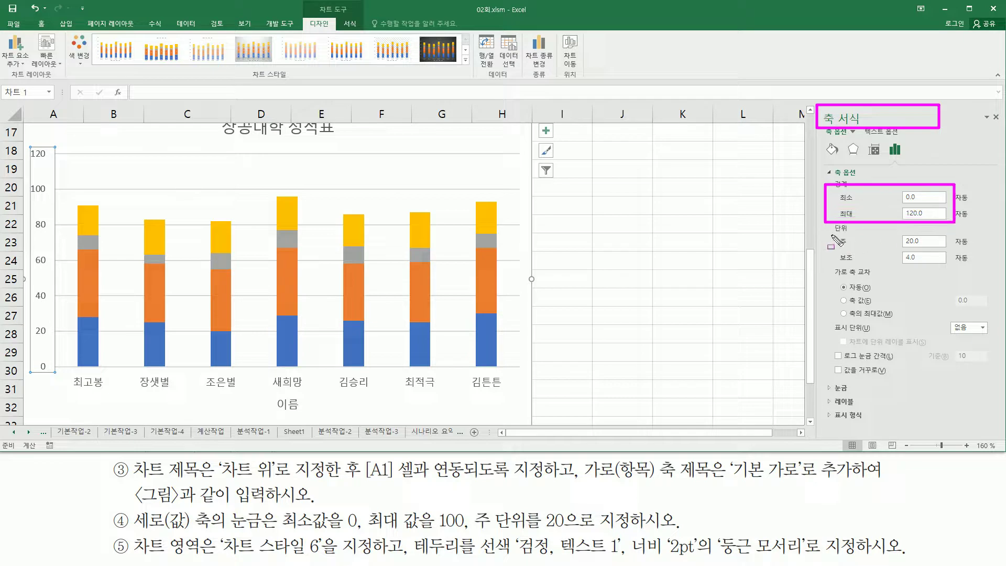
mouse_move(832, 233)
mouse_down()
mouse_move(909, 272)
mouse_move(938, 278)
mouse_move(953, 269)
mouse_up()
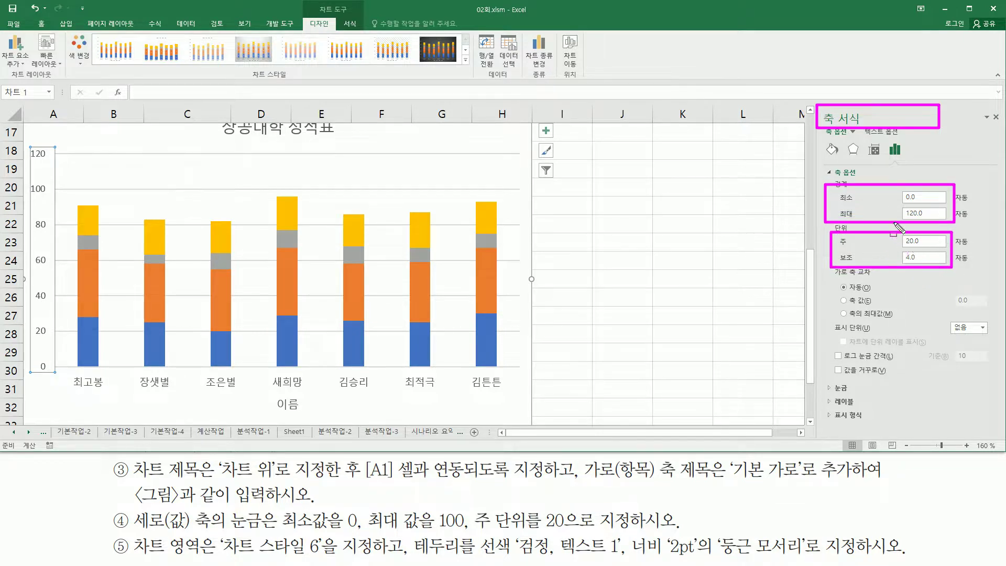
key(Escape)
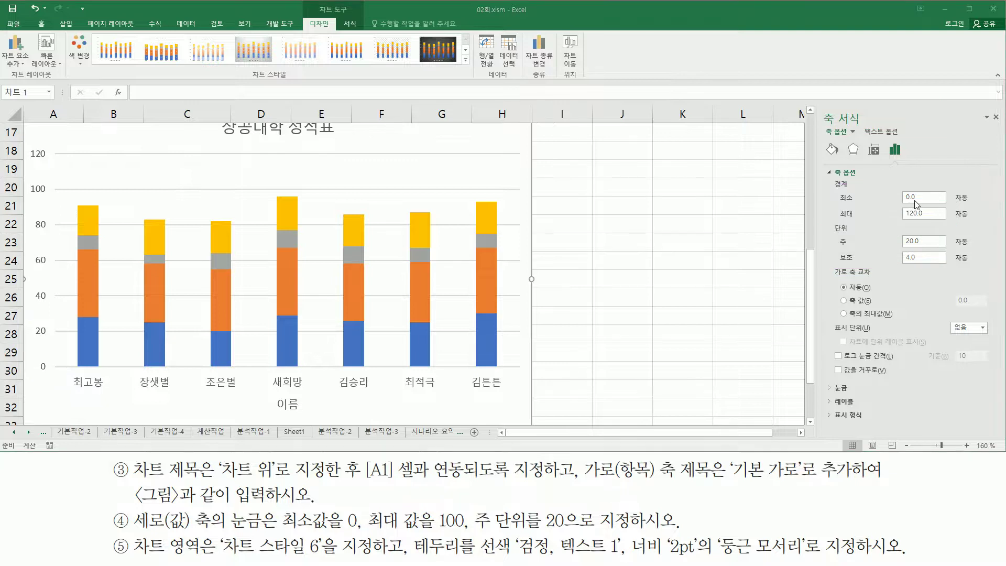
click(926, 200)
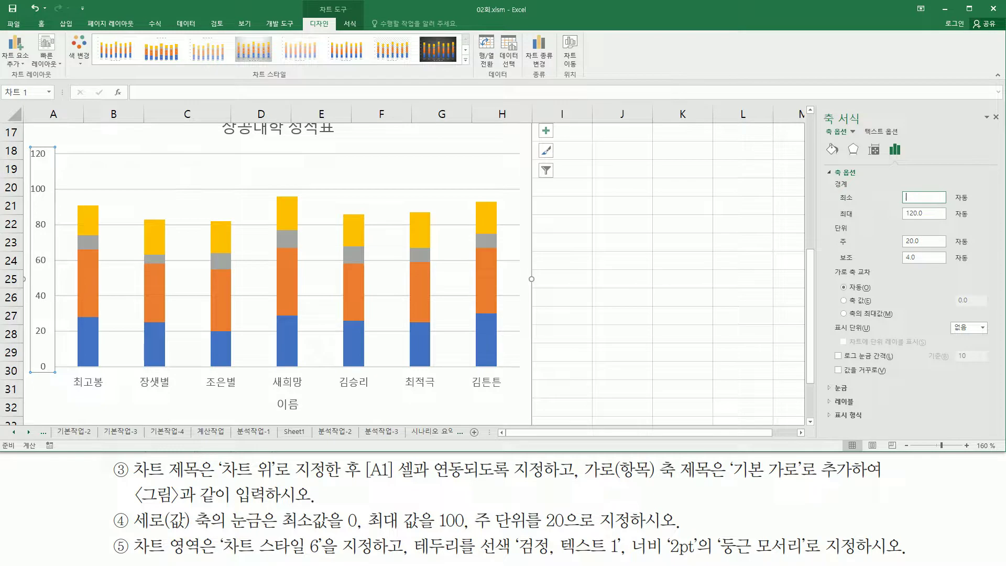
key(Return)
Set the value axis's maximum bound to 100 and its major unit to 20.
click(927, 215)
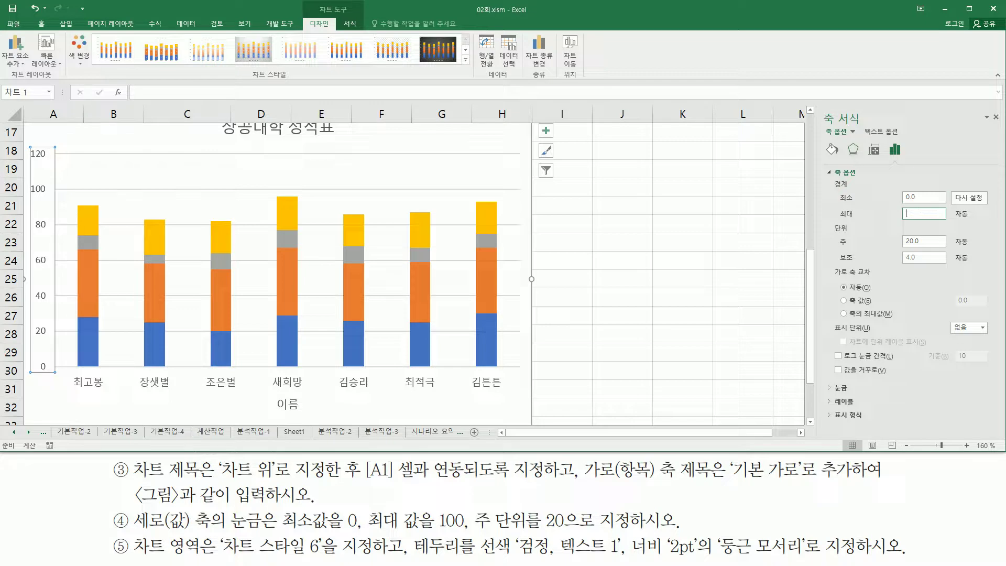
text(100)
key(Return)
click(931, 242)
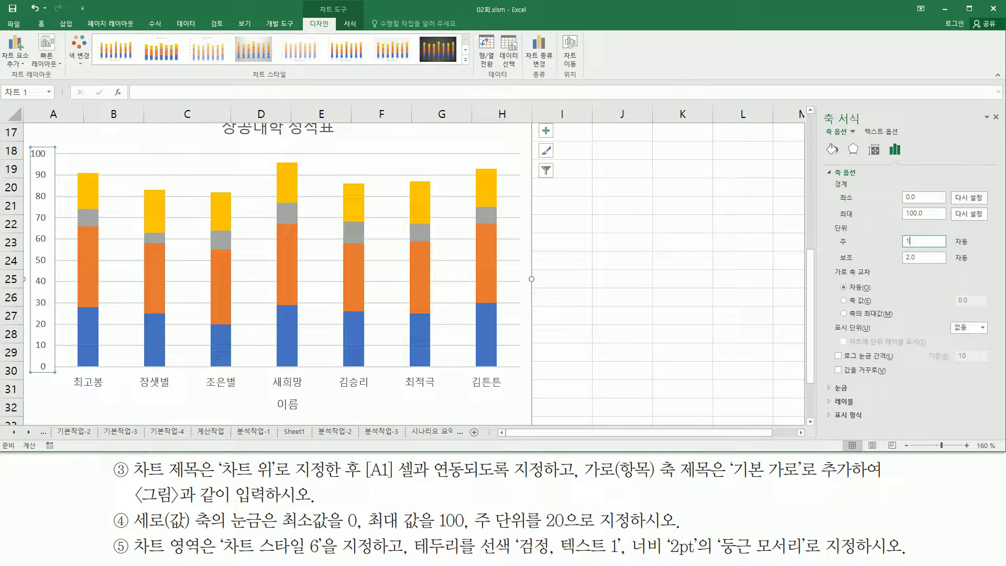
key(Return)
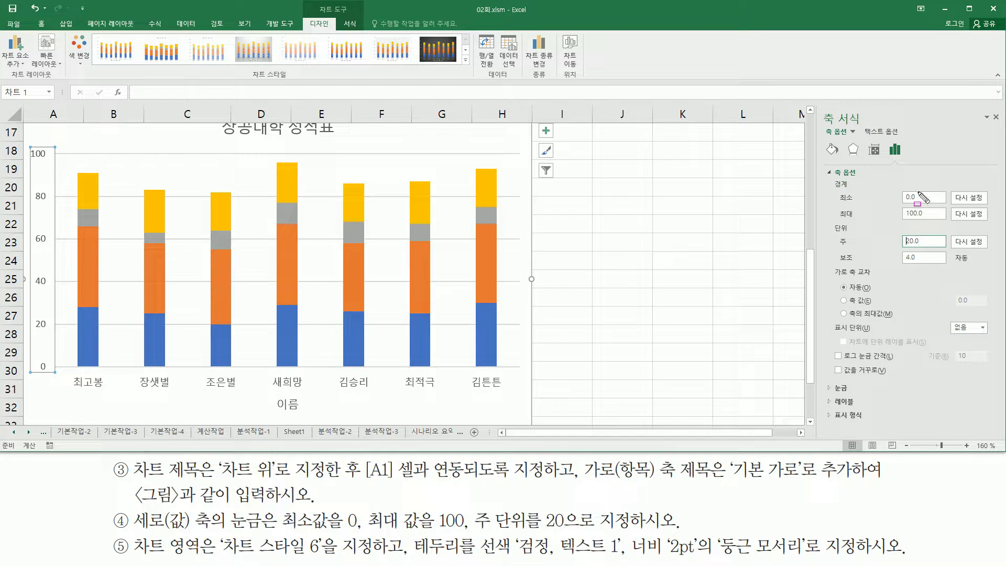
Check the value axis's bounds and major unit against the instruction and chart, and close the axis format options.
drag(904, 188, 931, 245)
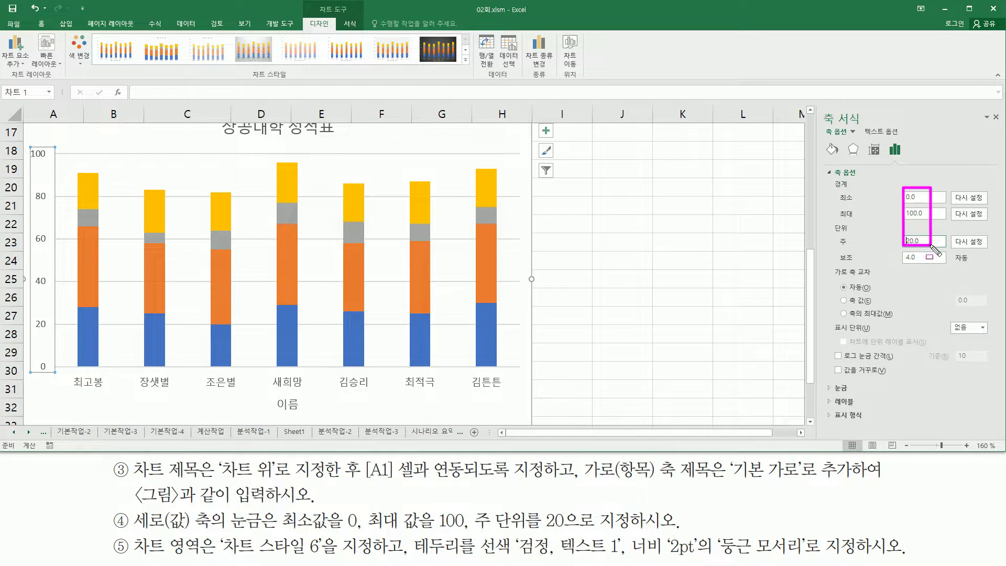
drag(956, 265, 966, 266)
drag(286, 531, 566, 532)
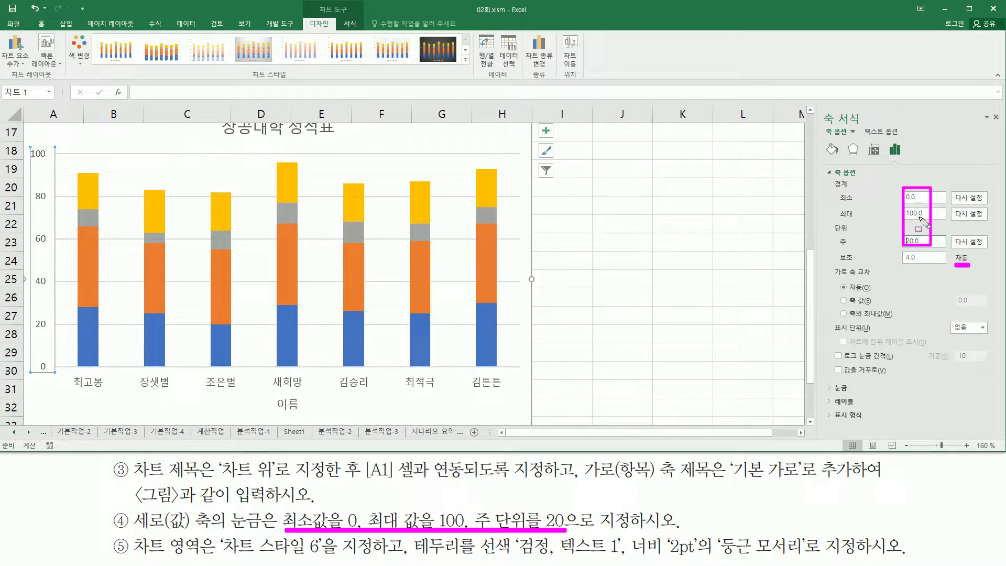
drag(29, 138, 66, 376)
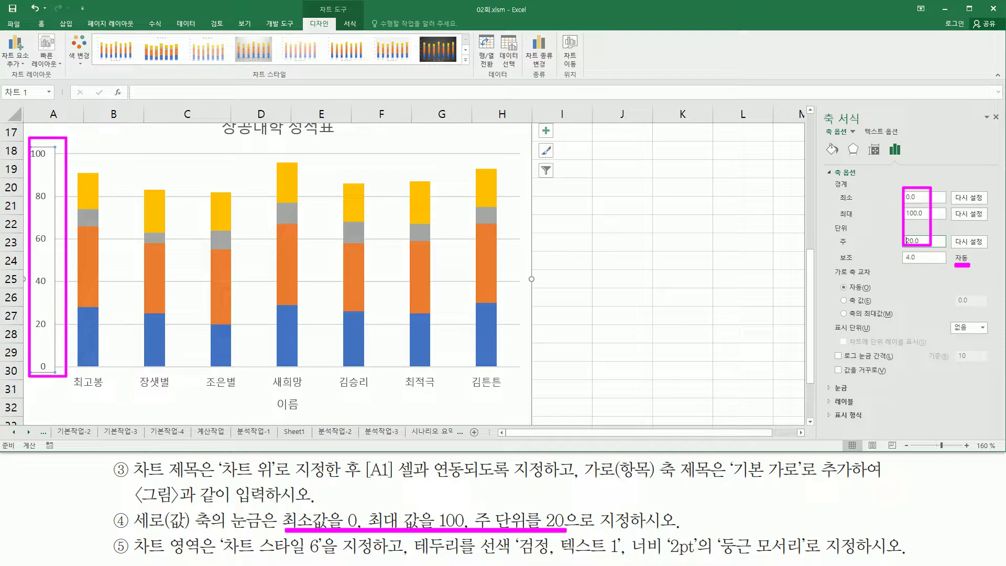
key(e)
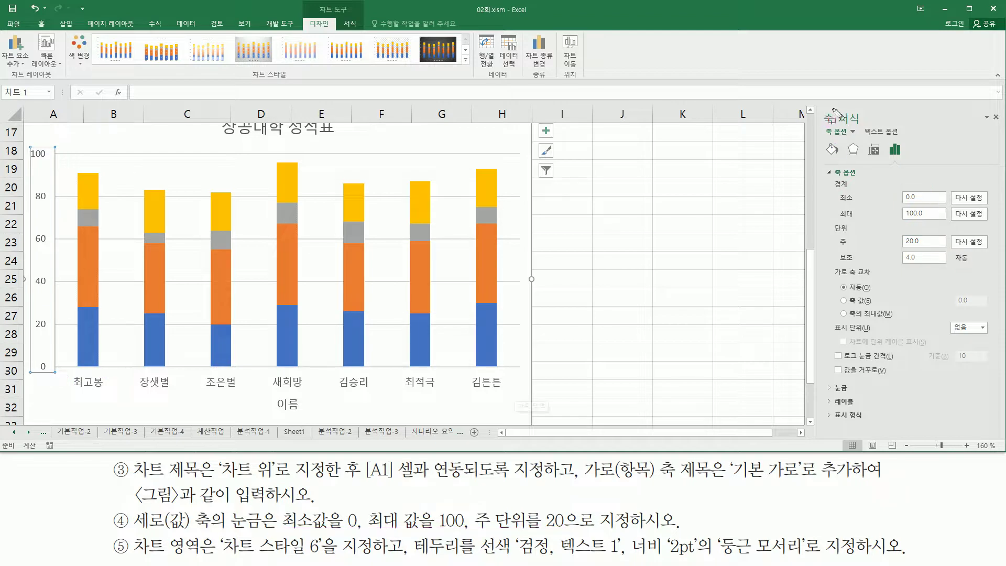
click(996, 116)
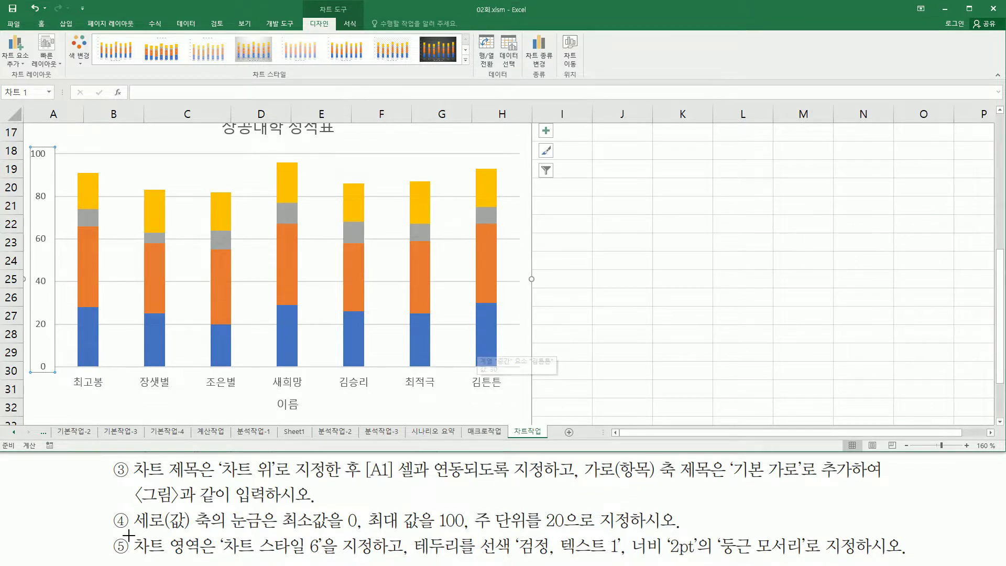
Review the chart area instruction for the chart style and the border's color, width and rounded corners.
drag(132, 536, 210, 560)
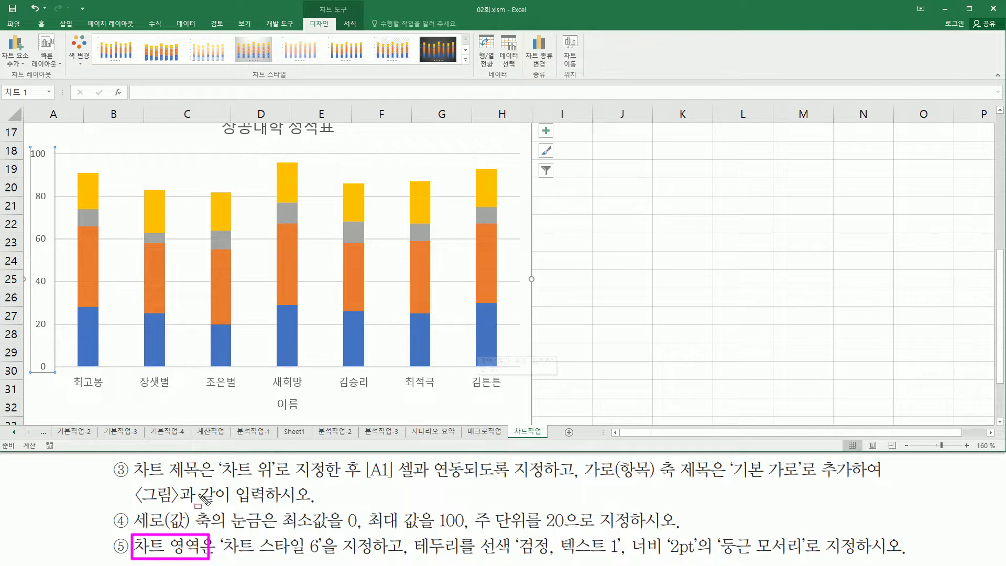
drag(225, 558, 325, 558)
mouse_move(413, 534)
mouse_down()
mouse_move(471, 558)
mouse_move(622, 557)
mouse_up()
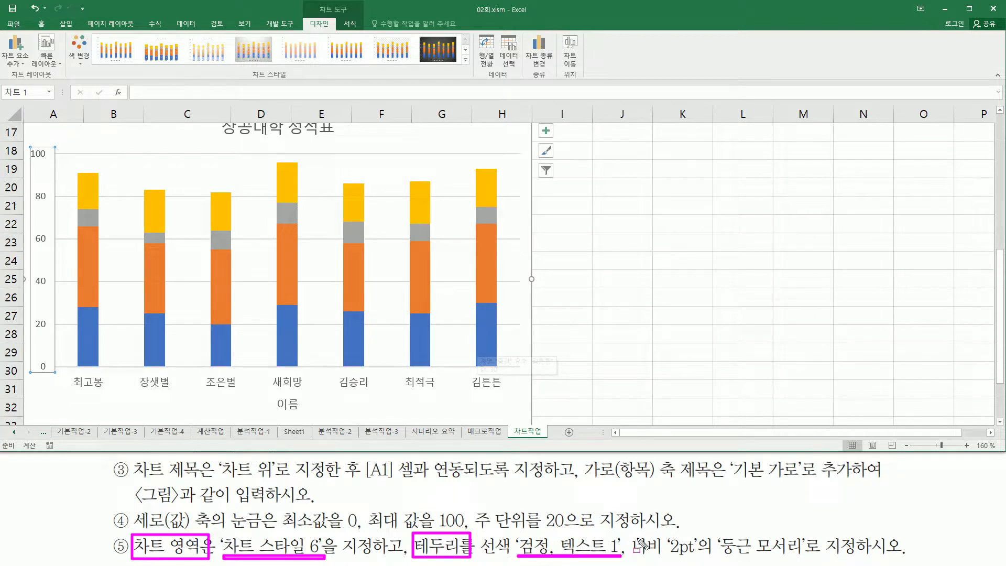
mouse_move(628, 529)
mouse_down()
mouse_move(702, 562)
mouse_move(798, 557)
mouse_up()
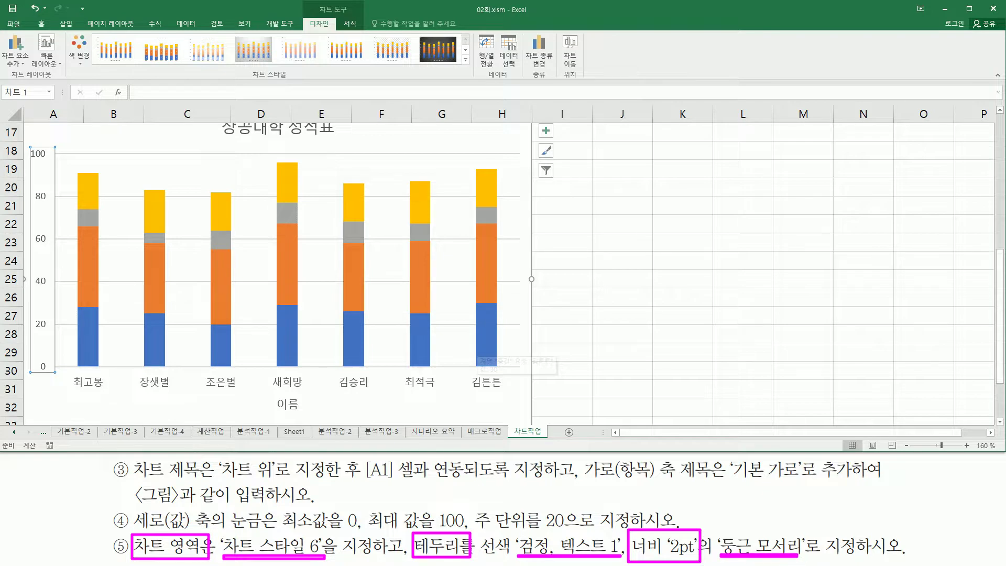
Apply chart style 6 (스타일 6) to the 상공대학 성적표 chart.
key(Escape)
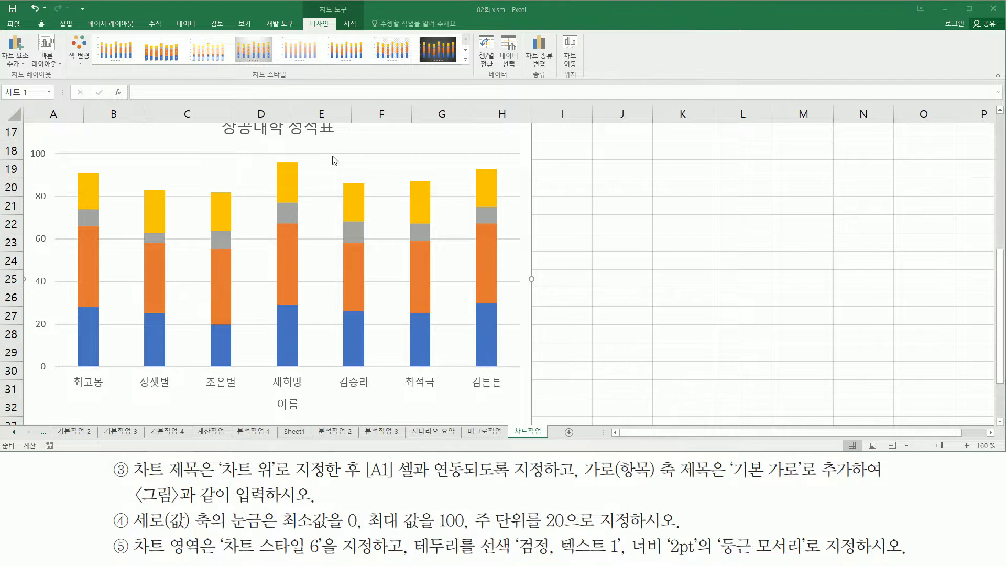
click(465, 135)
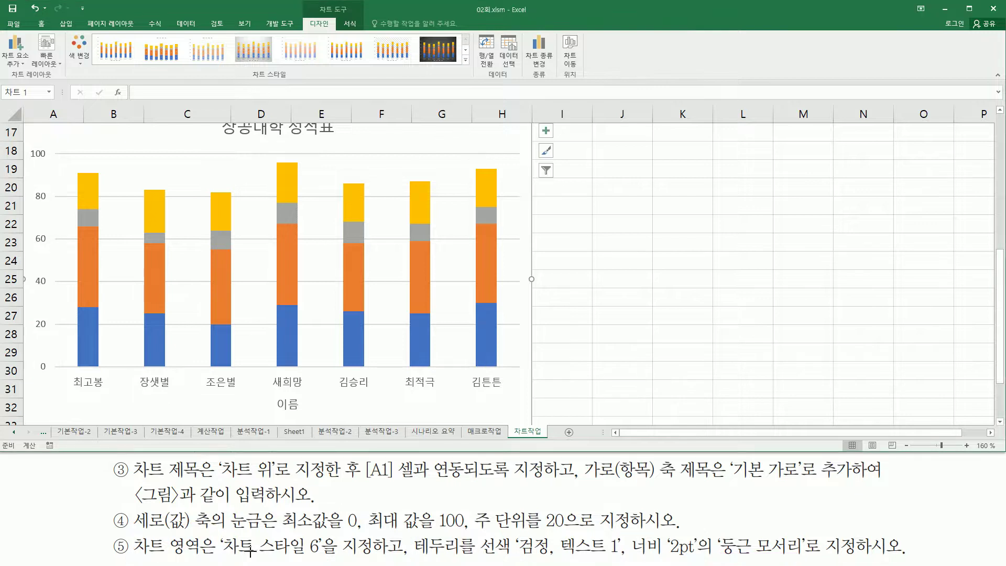
drag(297, 522, 299, 522)
mouse_move(312, 1)
mouse_down()
mouse_move(365, 19)
mouse_move(320, 26)
mouse_move(329, 29)
mouse_up()
drag(244, 67, 293, 81)
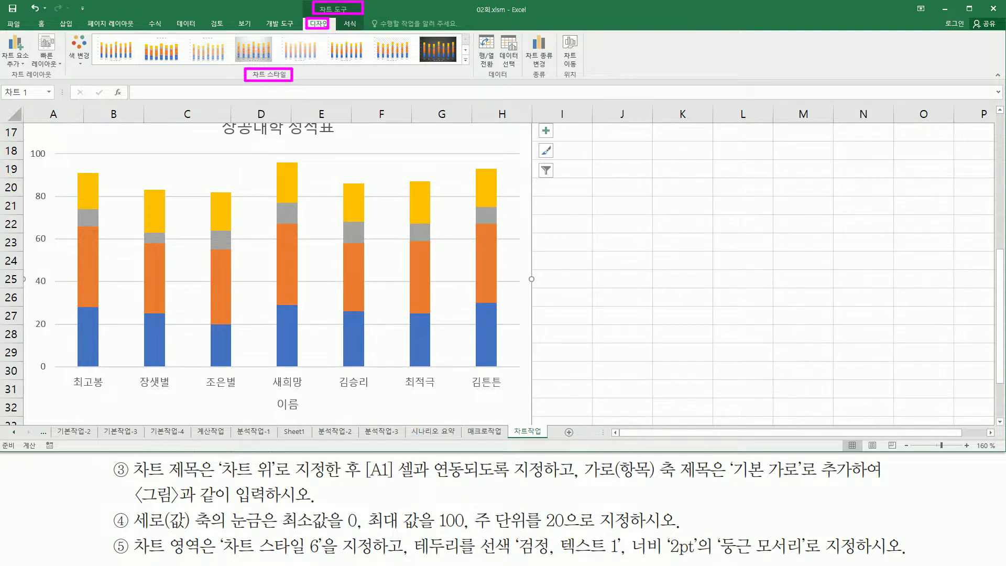
key(Escape)
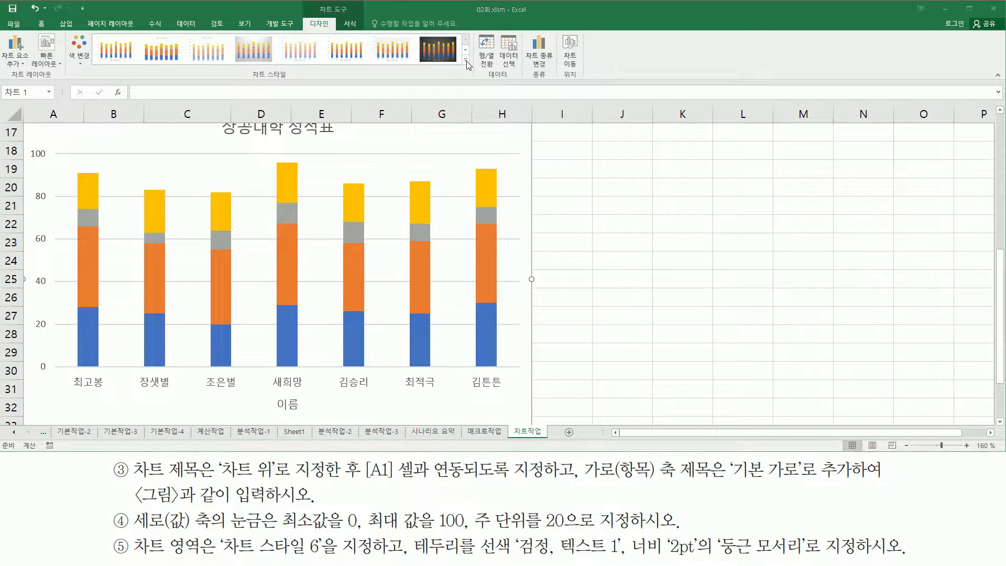
click(465, 61)
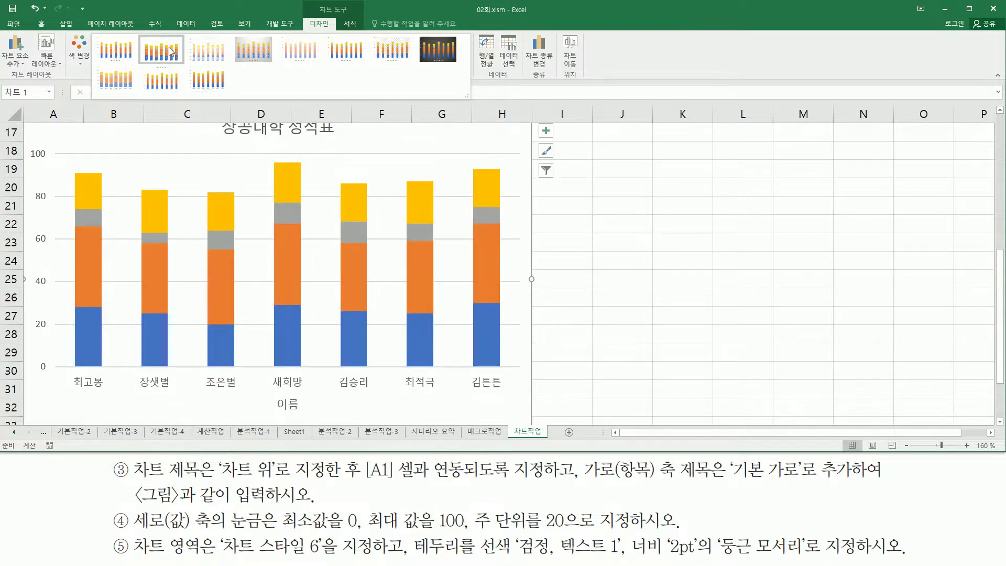
click(354, 51)
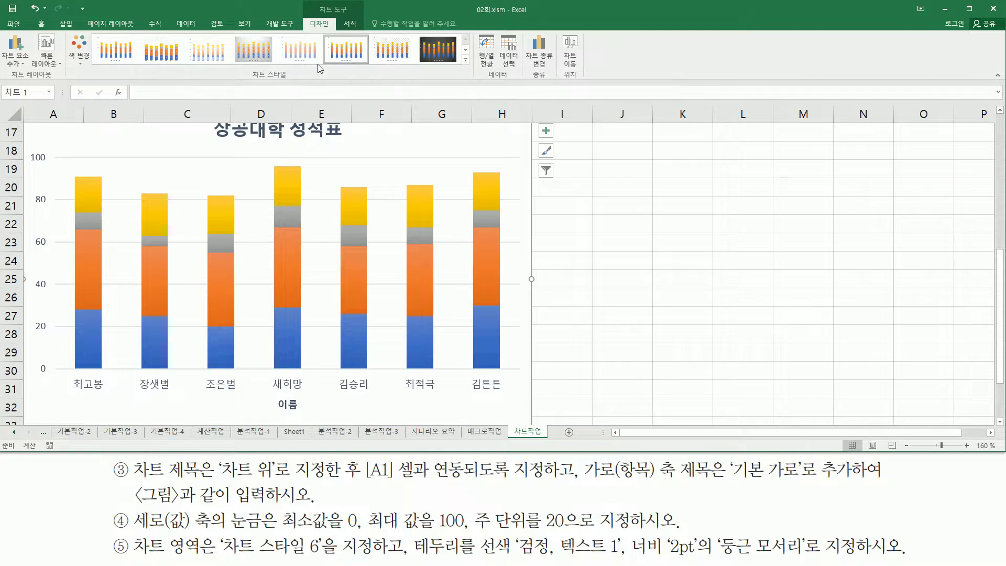
Open the chart area's format options and expand its border (테두리) settings.
mouse_move(405, 535)
mouse_down()
mouse_move(406, 559)
mouse_move(478, 560)
mouse_up()
key(Escape)
right_click(527, 259)
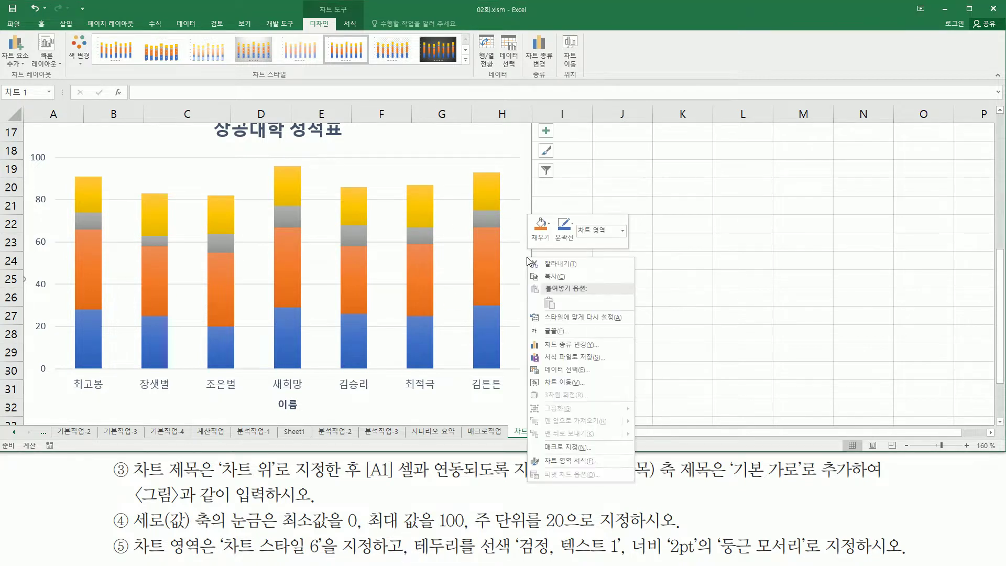
click(571, 462)
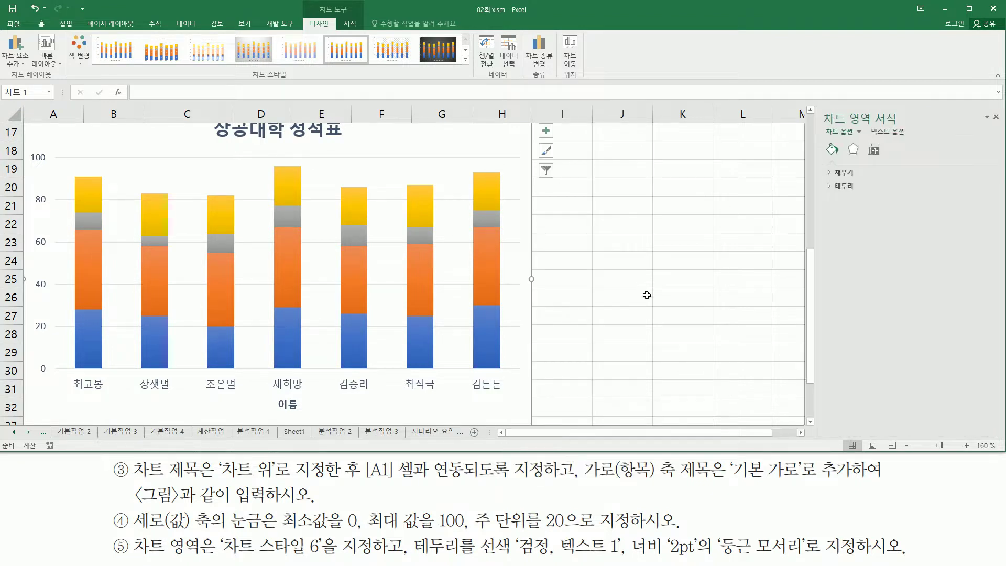
drag(820, 108, 915, 130)
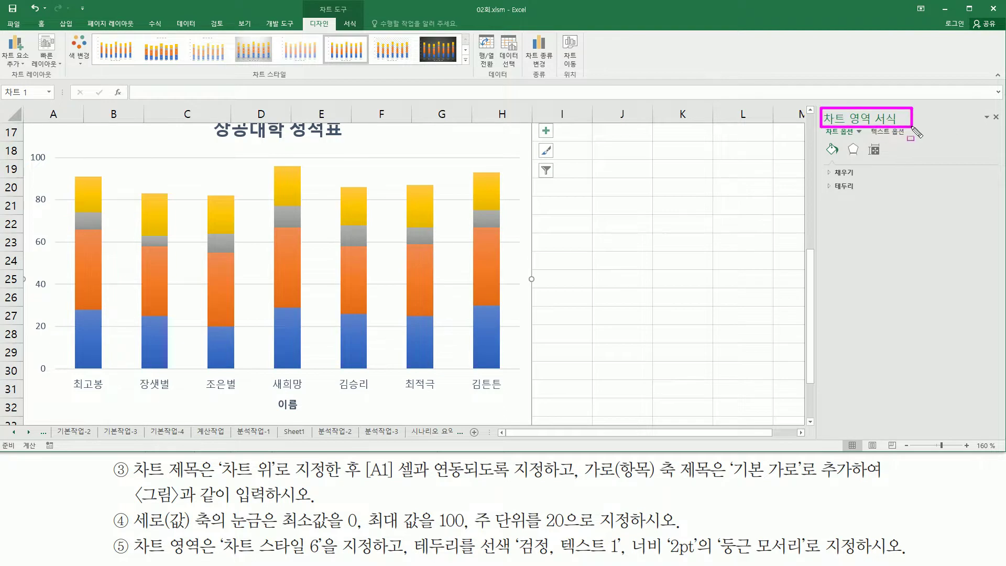
drag(415, 532, 465, 556)
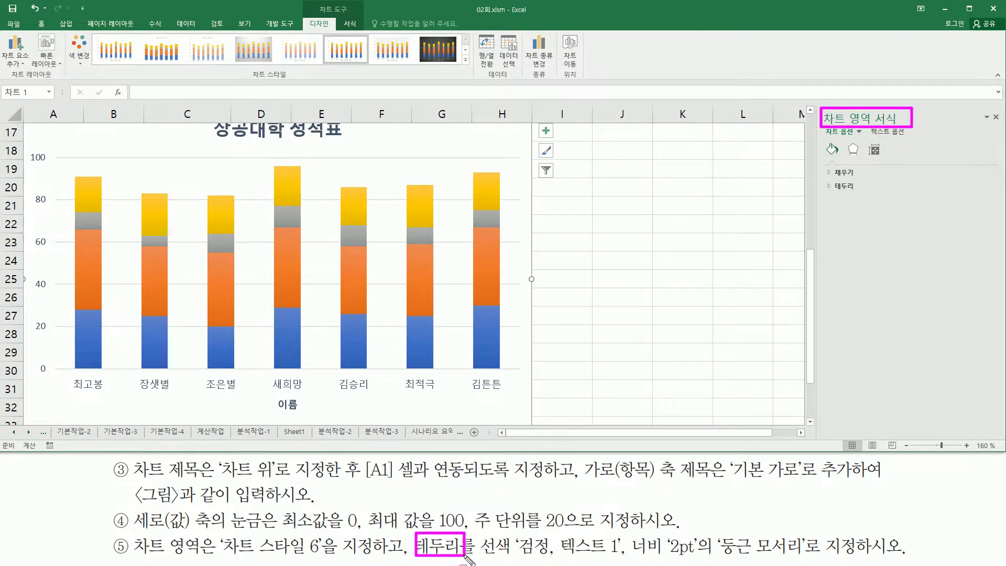
mouse_move(822, 175)
mouse_down()
mouse_move(853, 211)
mouse_move(871, 206)
mouse_up()
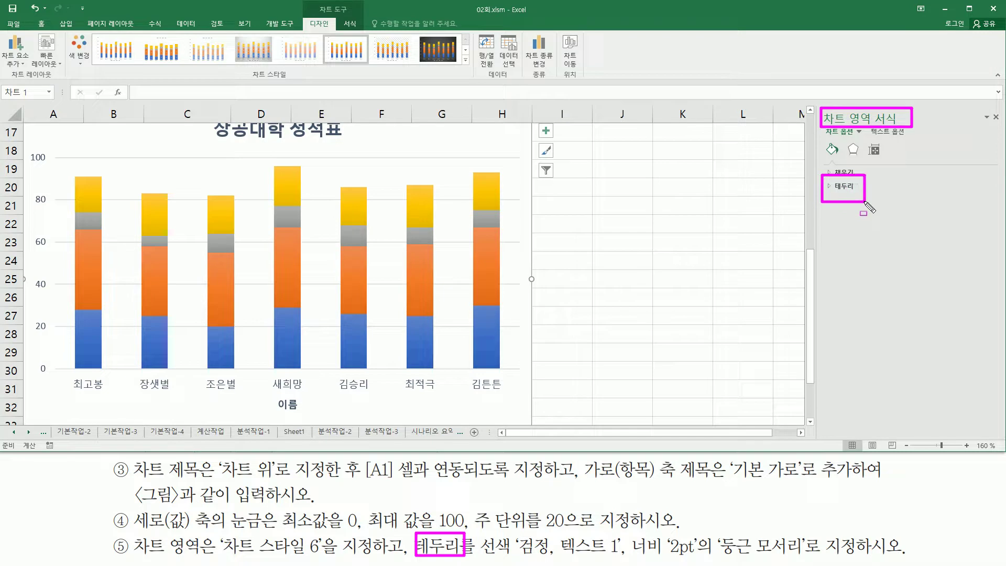
key(Escape)
click(832, 187)
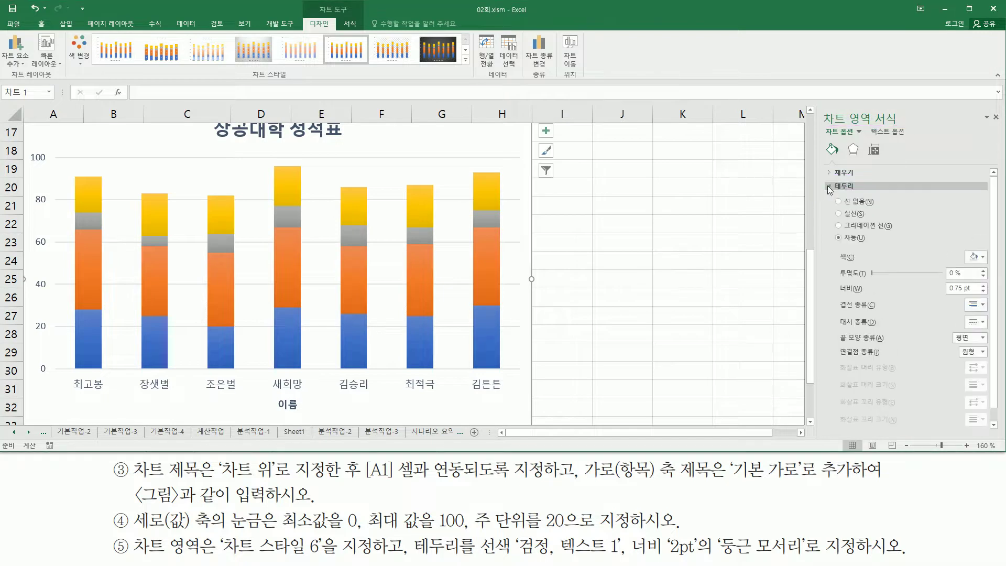
Set the chart area's border color to the theme color 검정, 텍스트 1.
mouse_move(819, 187)
mouse_down()
mouse_move(831, 327)
mouse_move(960, 415)
mouse_move(984, 412)
mouse_up()
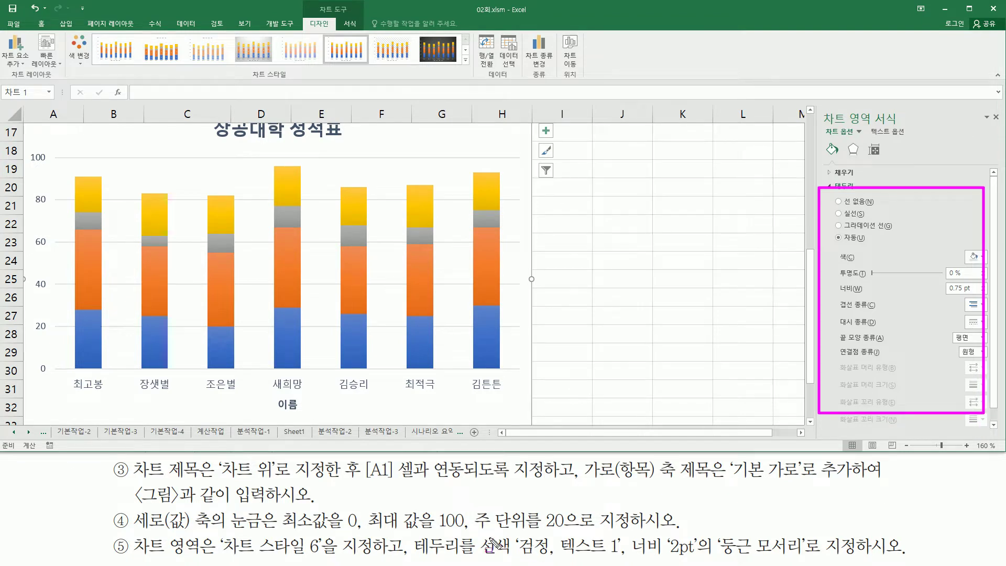
mouse_move(480, 533)
mouse_down()
mouse_move(506, 561)
mouse_move(815, 557)
mouse_up()
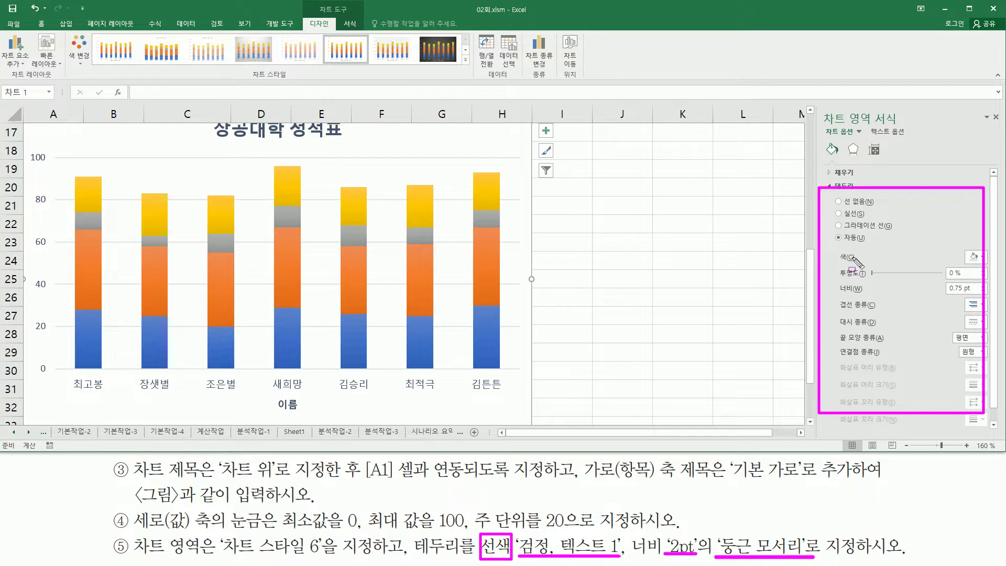
drag(833, 248, 880, 266)
key(Escape)
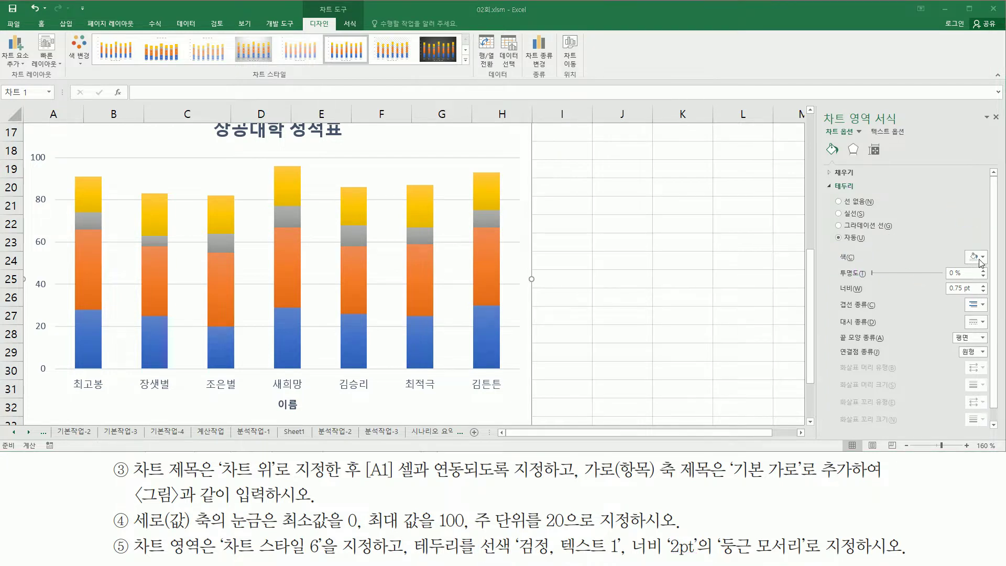
click(983, 260)
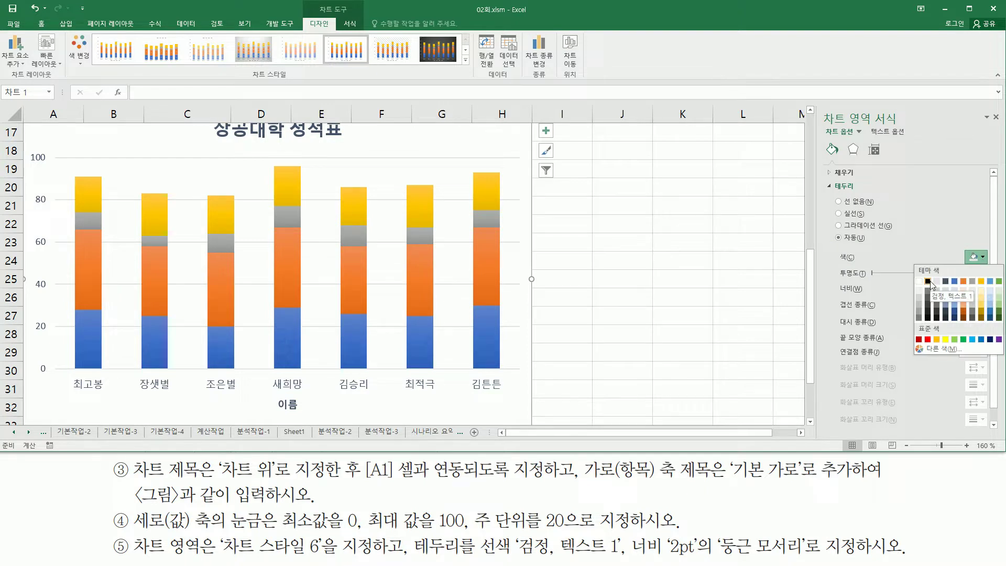
click(929, 281)
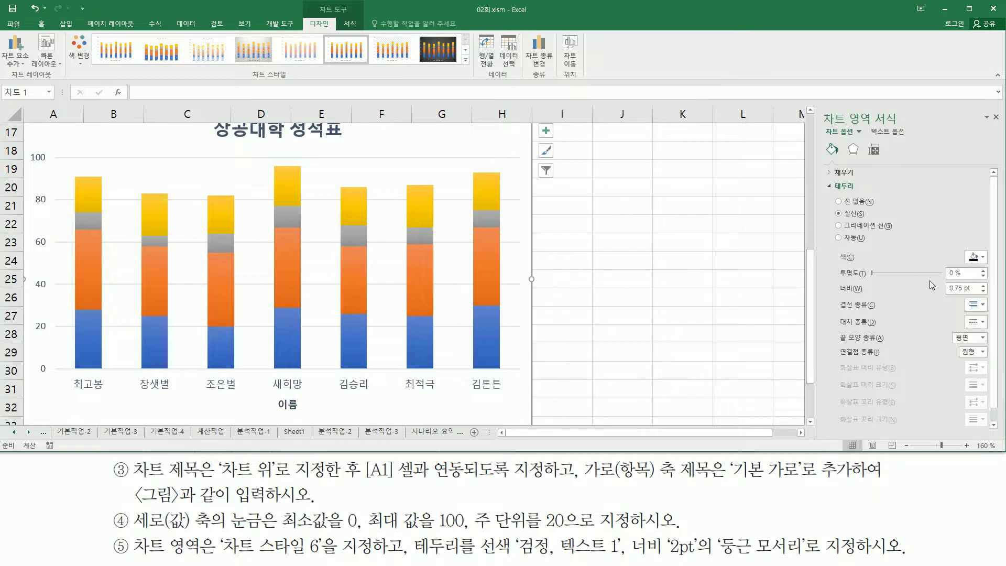
Set the chart area's border width to 2 pt.
drag(836, 280, 882, 293)
drag(945, 296, 969, 295)
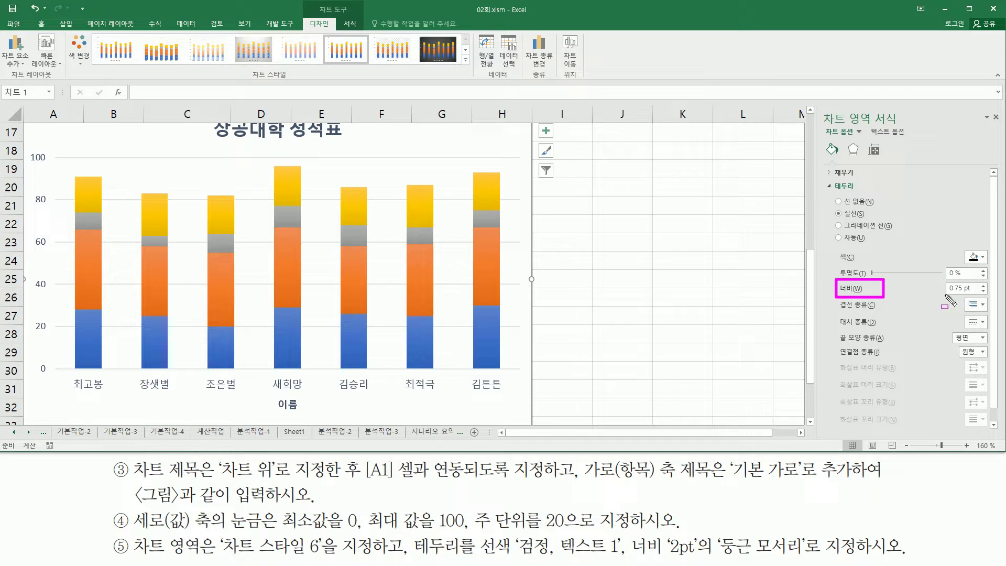
key(Escape)
click(963, 288)
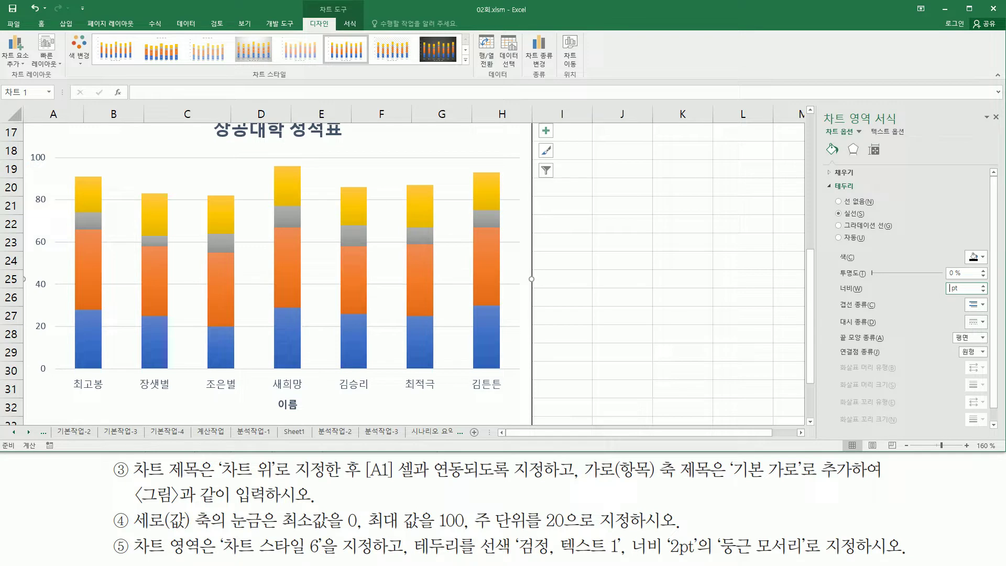
text(2)
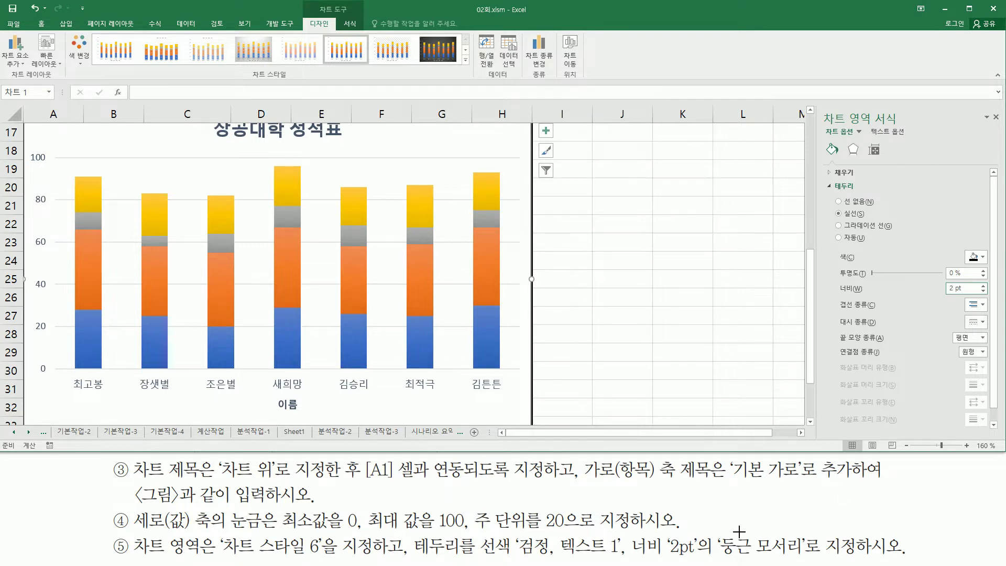
Turn on rounded corners (둥근 모서리) for the chart area's border, close the format options and deselect the chart.
mouse_move(715, 531)
mouse_down()
mouse_move(734, 554)
mouse_move(860, 560)
mouse_up()
key(Escape)
click(995, 424)
click(995, 424)
mouse_move(830, 413)
mouse_down()
mouse_move(843, 425)
mouse_move(900, 432)
mouse_up()
key(Escape)
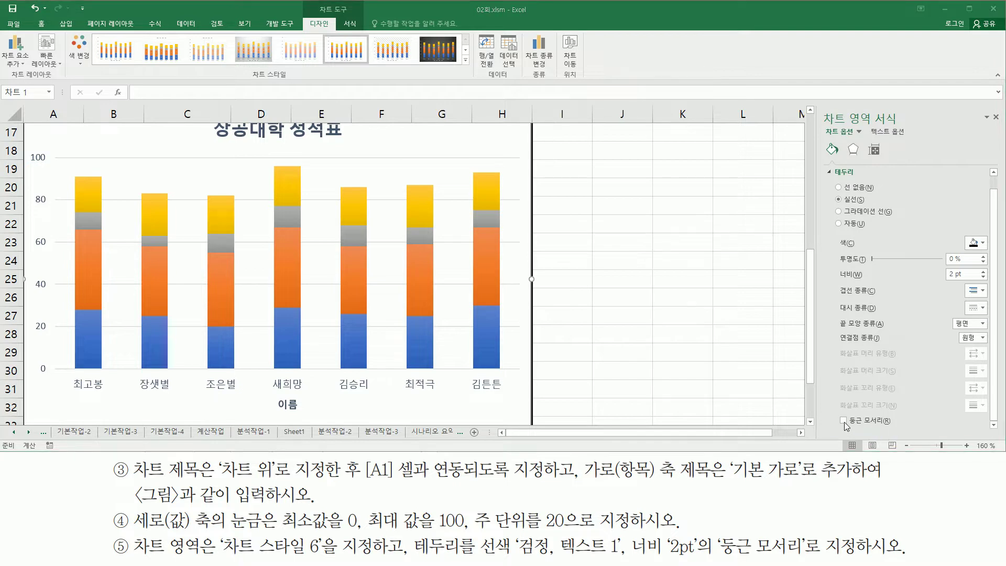
click(844, 421)
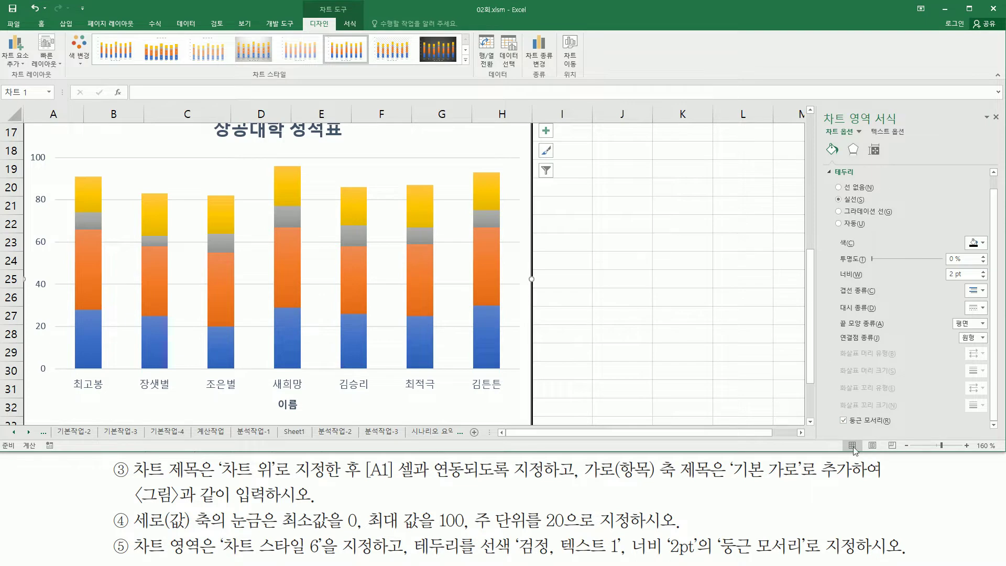
drag(819, 104, 926, 142)
key(Escape)
click(996, 118)
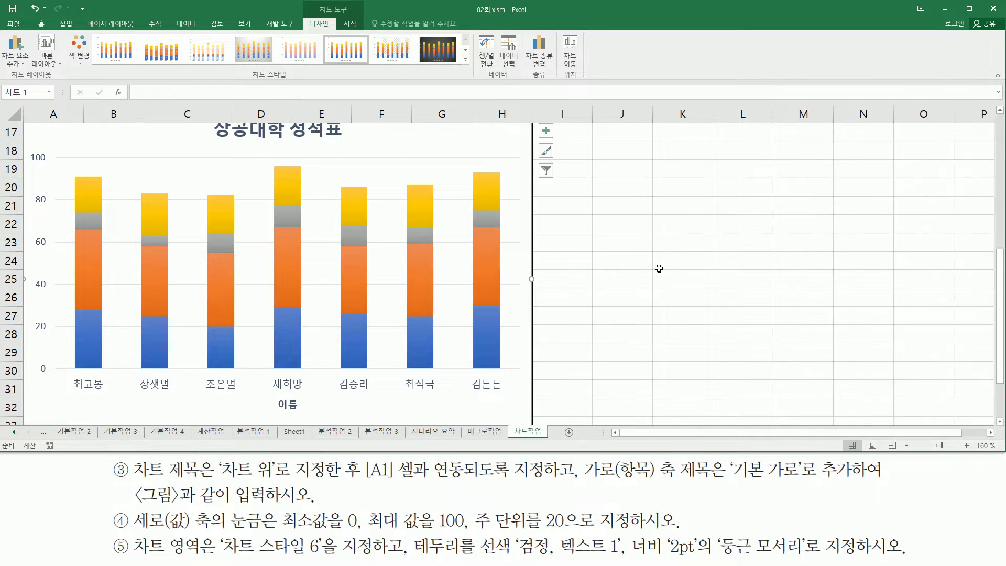
key(Escape)
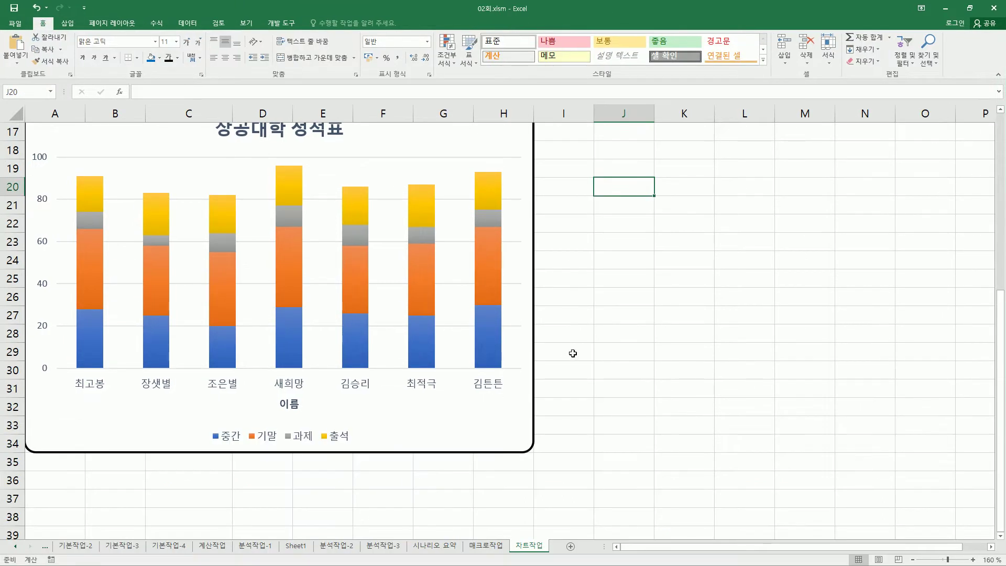
Compare the finished chart's title, axes, axis title, legend and border with the reference picture, and return to the Excel worksheet.
scroll(1002, 115, up, 1)
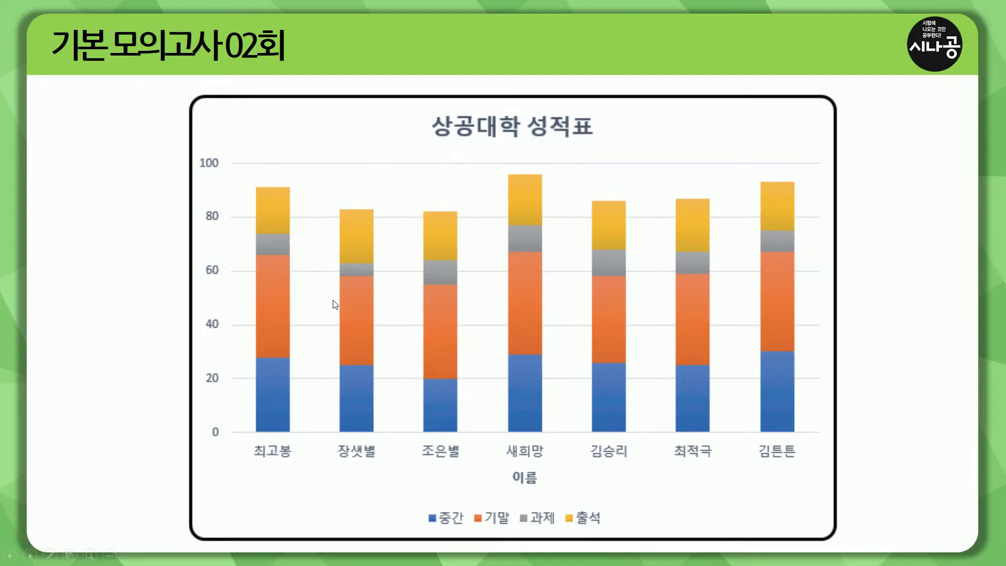
key(ctrl+shift+d)
drag(431, 111, 596, 144)
mouse_move(200, 149)
mouse_down()
mouse_move(210, 487)
mouse_move(222, 451)
mouse_move(825, 465)
mouse_up()
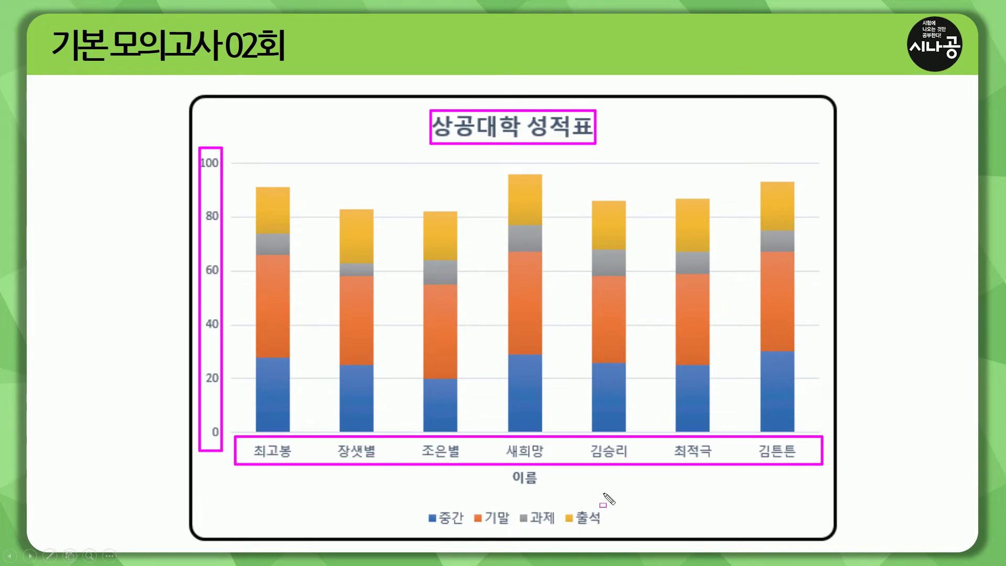
drag(503, 468, 552, 487)
drag(419, 505, 611, 532)
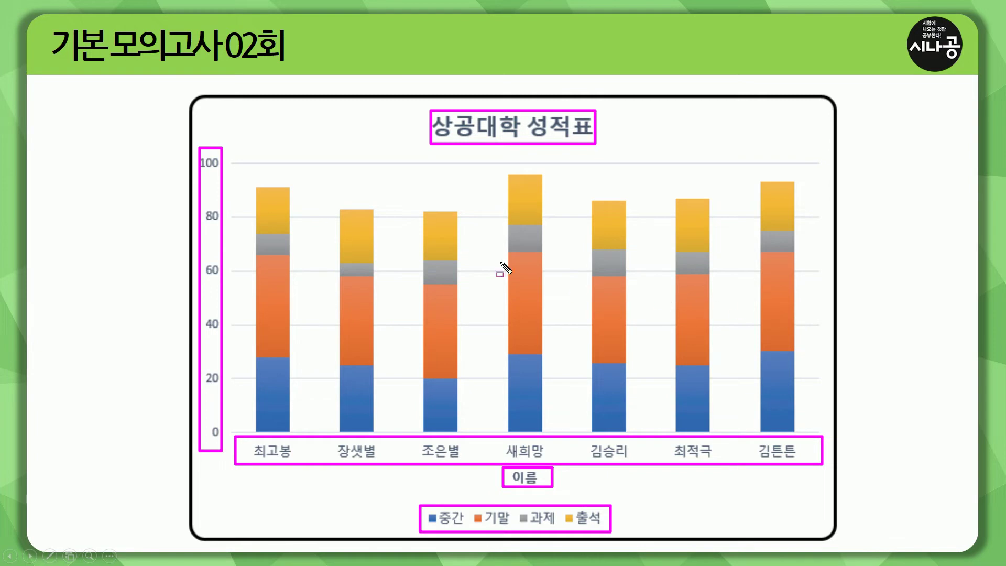
drag(181, 85, 857, 545)
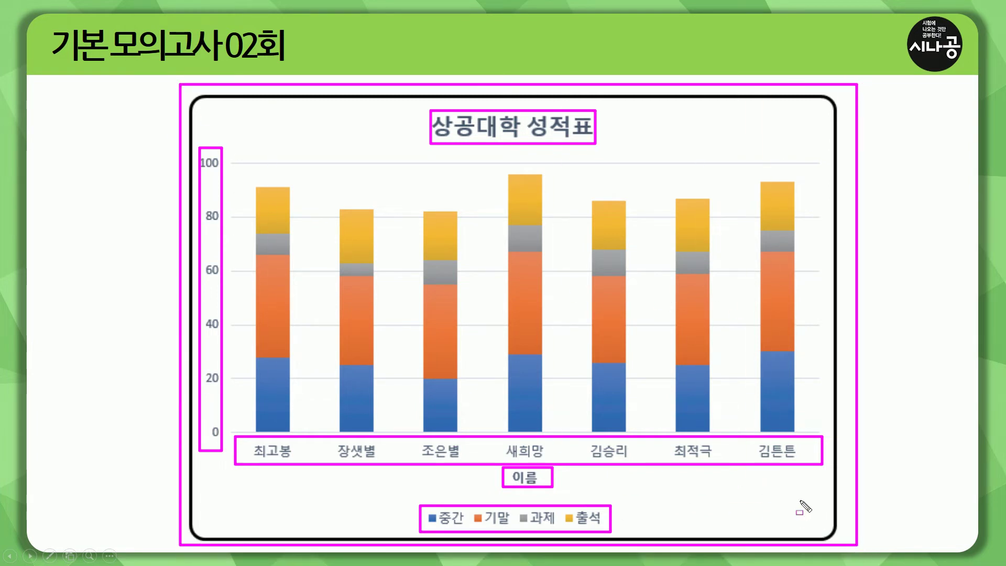
key(e)
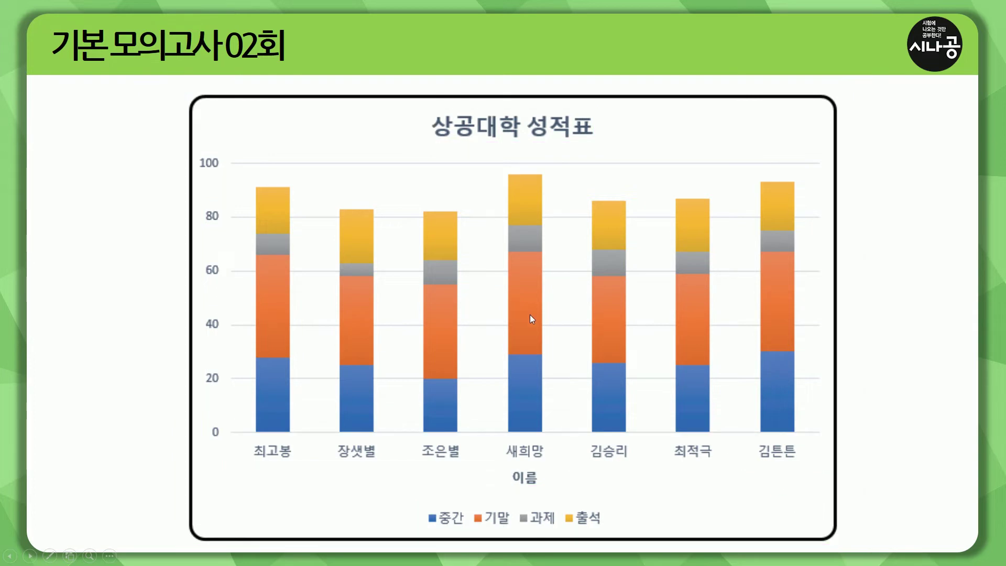
key(alt+Tab)
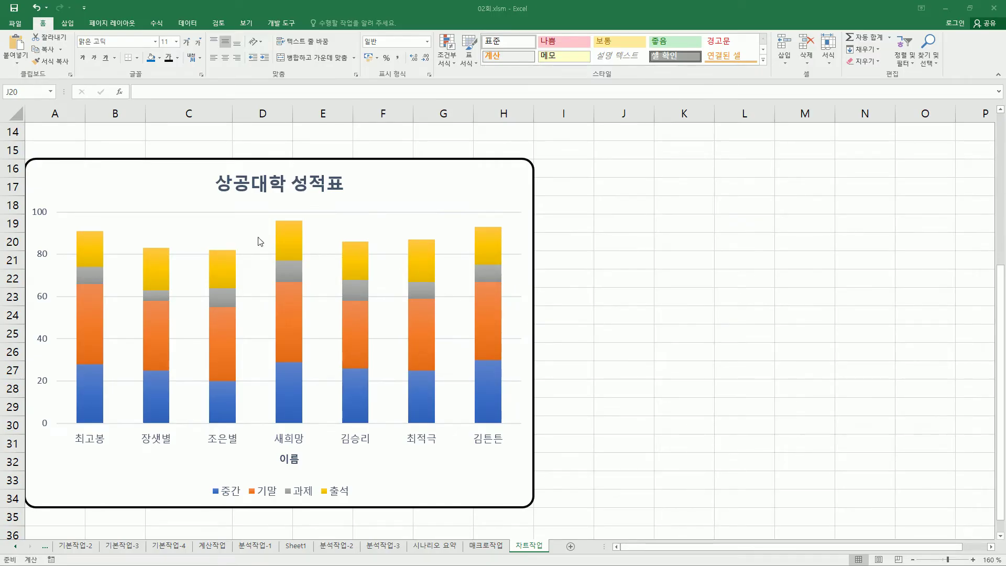